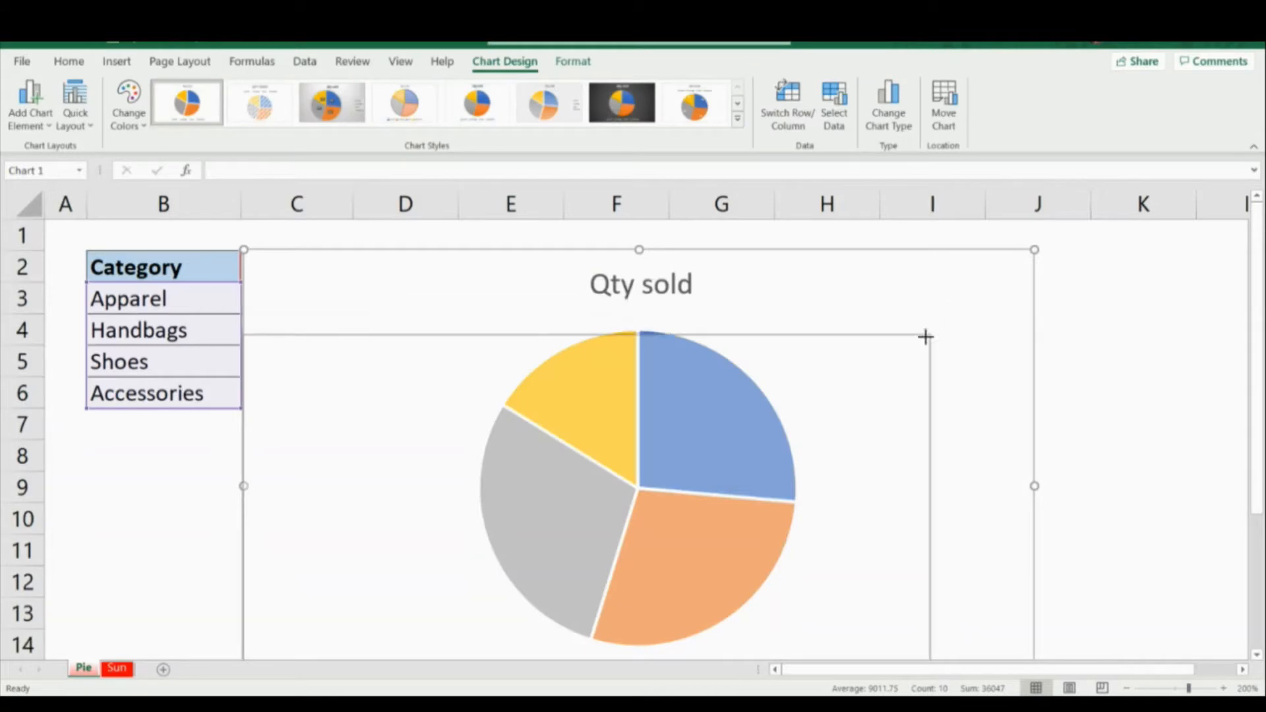
# Step: Move the Qty sold pie chart beside the data table at column D and add data labels to it
pyautogui.moveTo(794, 398); pyautogui.dragTo(963, 289)
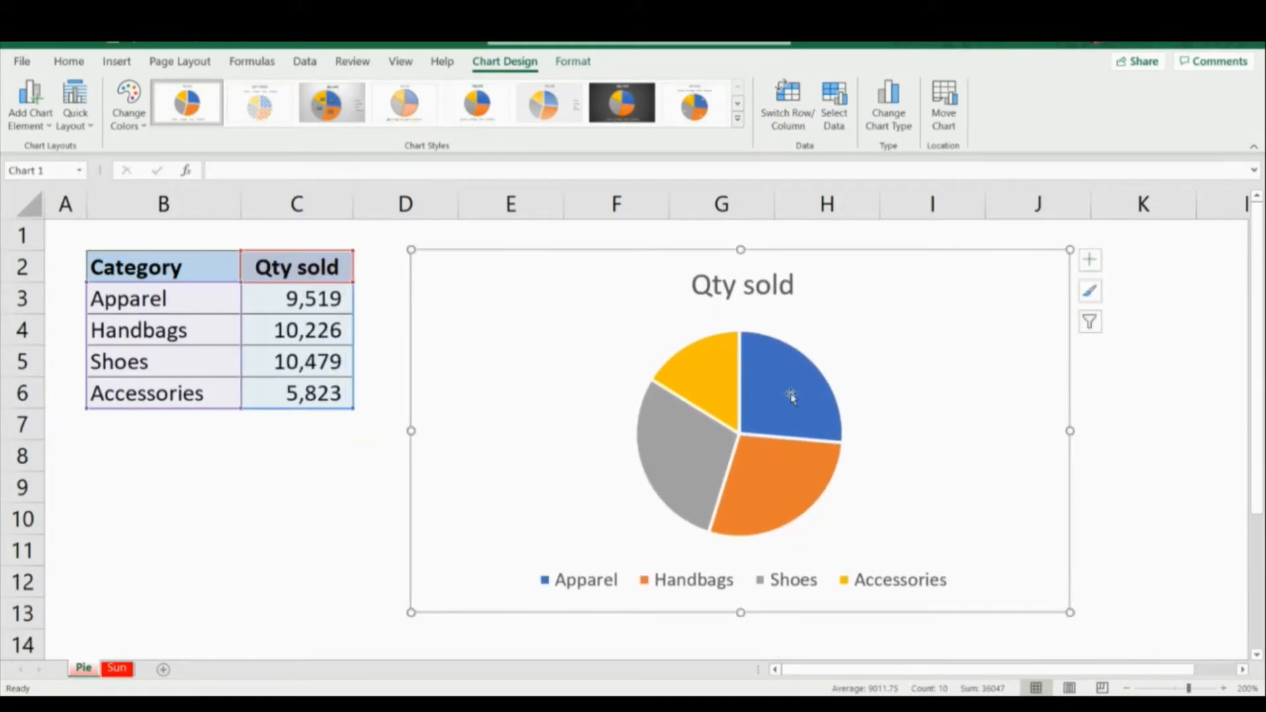
pyautogui.click(1092, 260)
pyautogui.click(1125, 298)
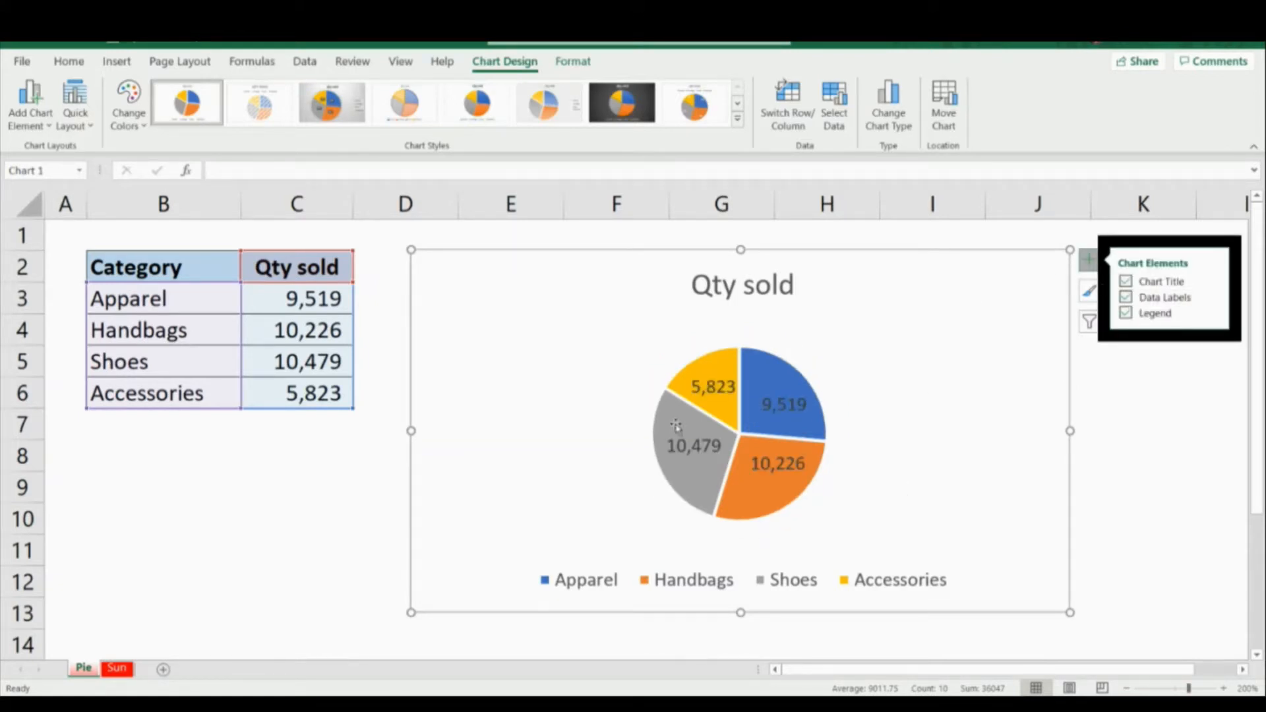
pyautogui.click(799, 404)
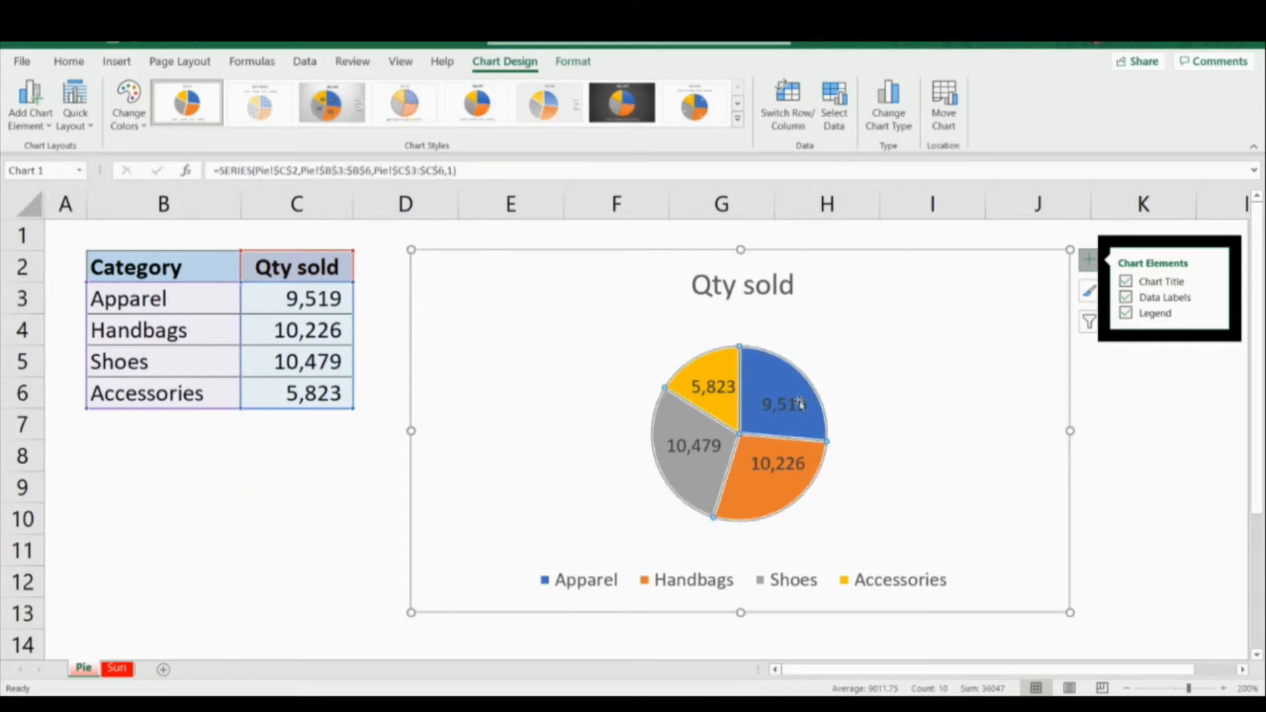
pyautogui.click(777, 405)
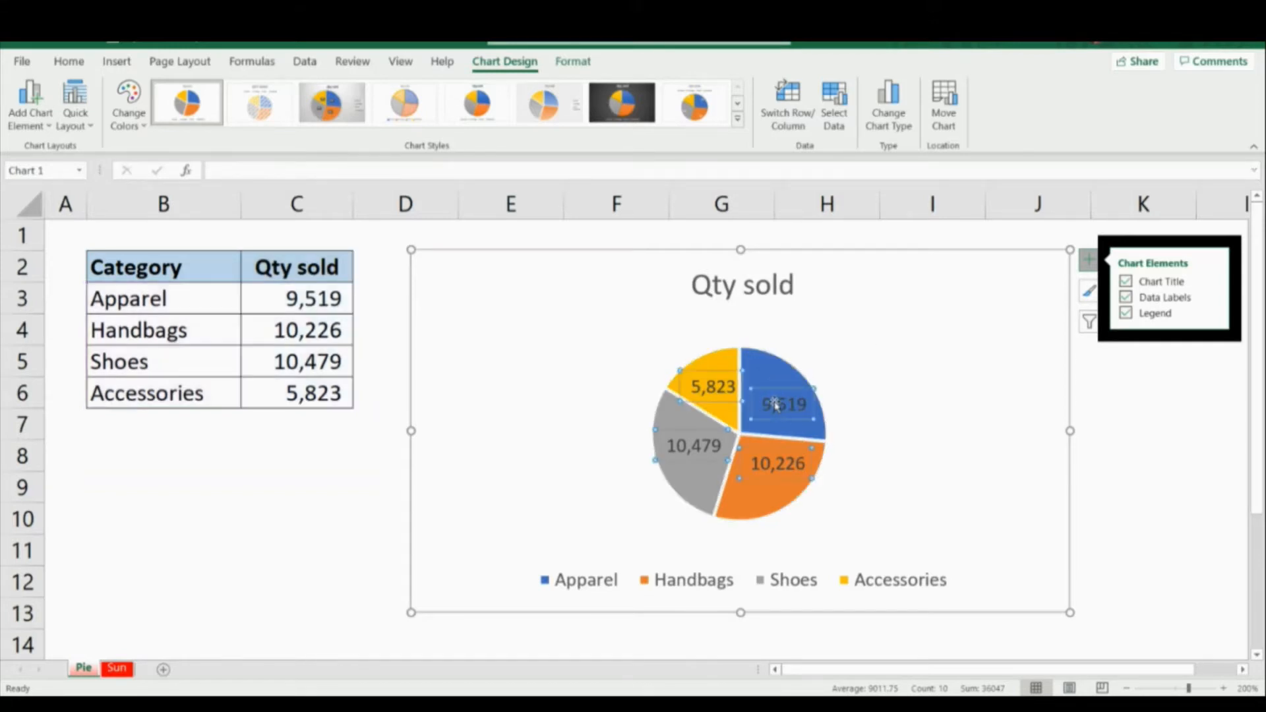
pyautogui.rightClick(777, 405)
pyautogui.click(833, 610)
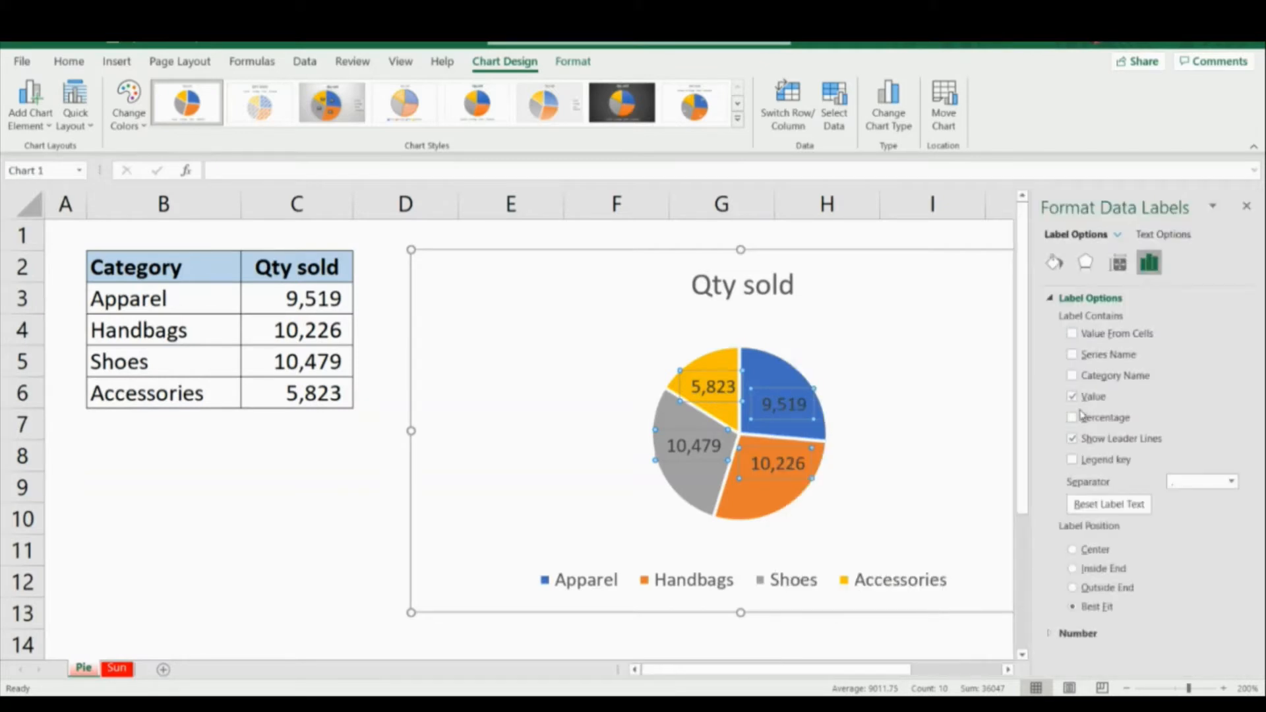
pyautogui.click(1247, 206)
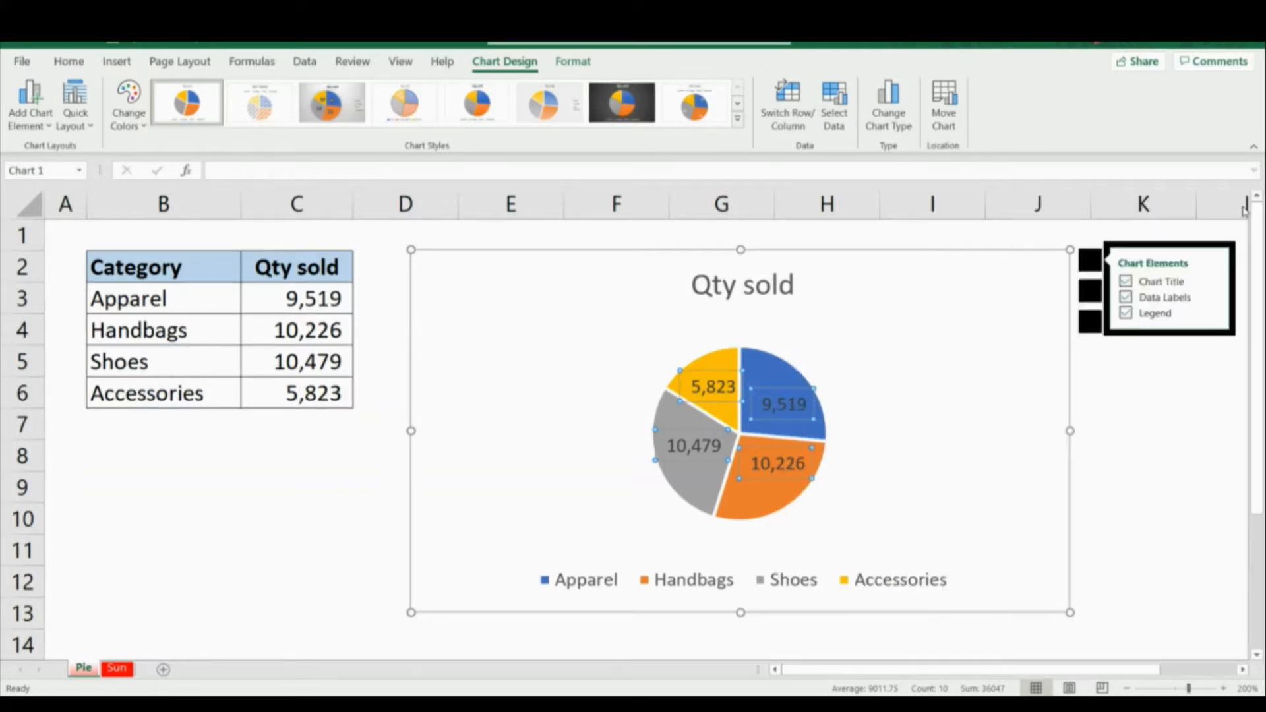
# Step: Show percentages alongside the values in the pie chart's data labels
pyautogui.rightClick(783, 401)
pyautogui.click(864, 607)
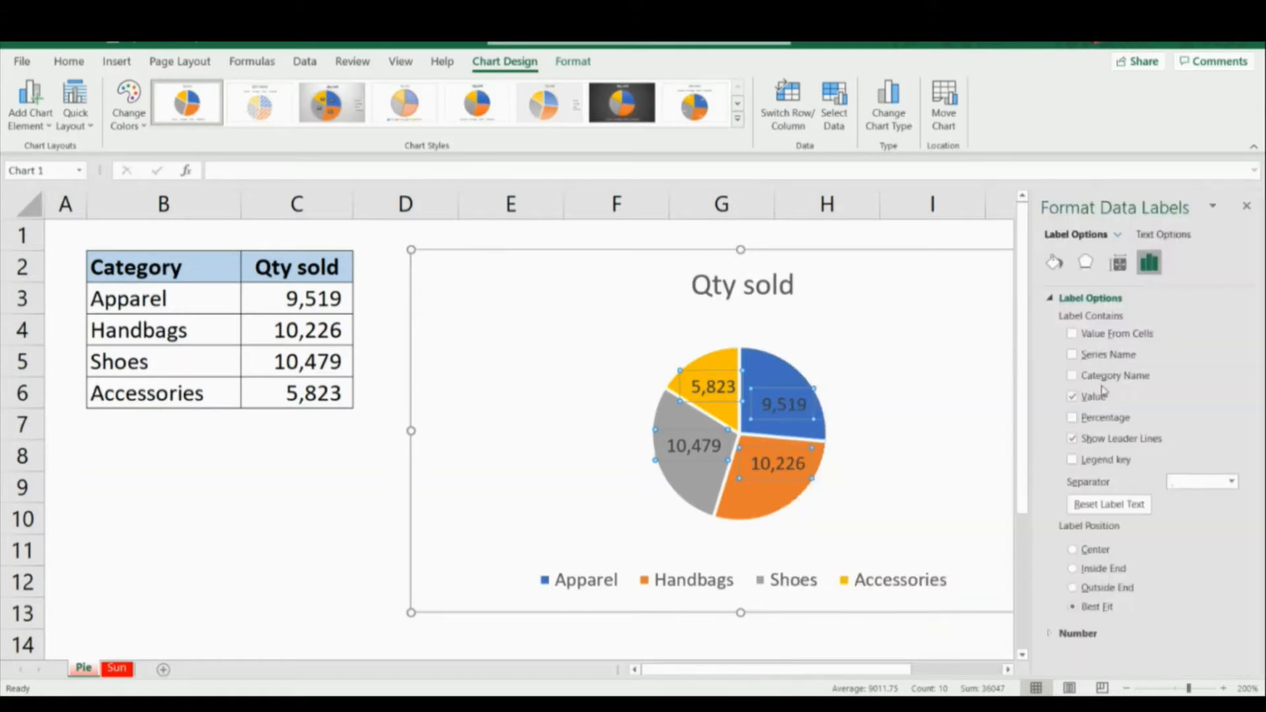
pyautogui.click(1072, 418)
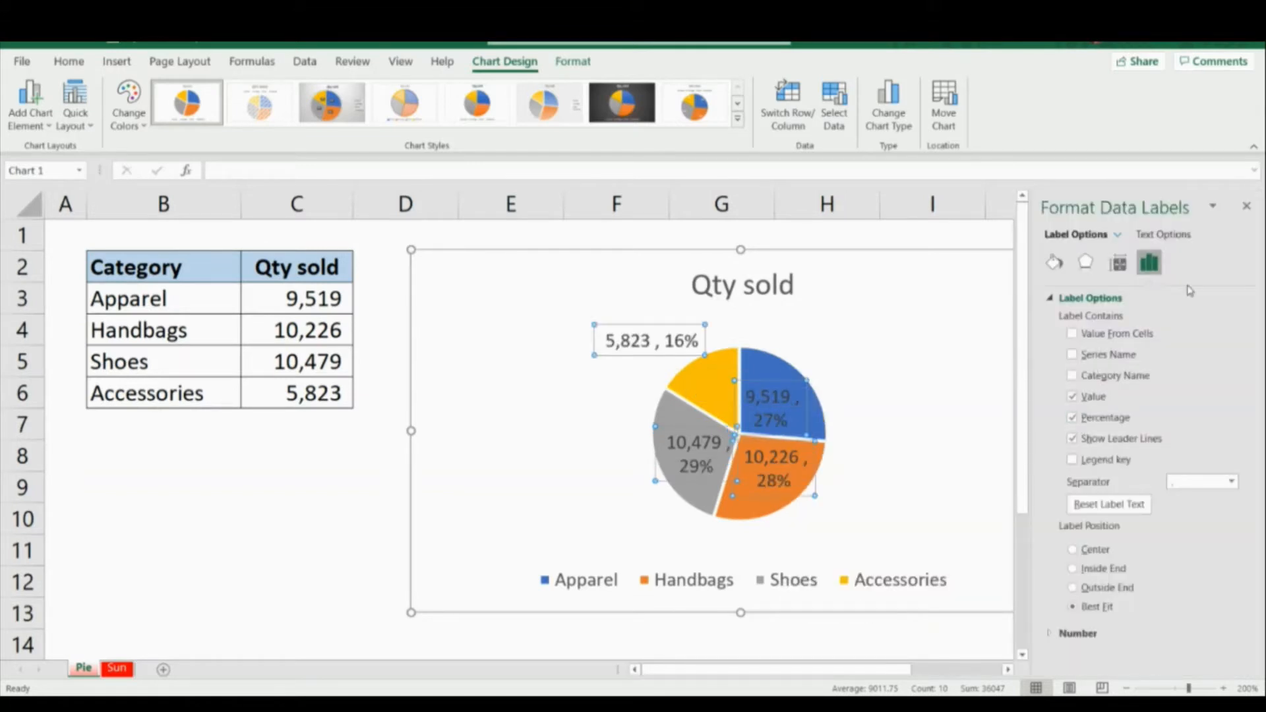
pyautogui.click(1246, 205)
pyautogui.click(1151, 455)
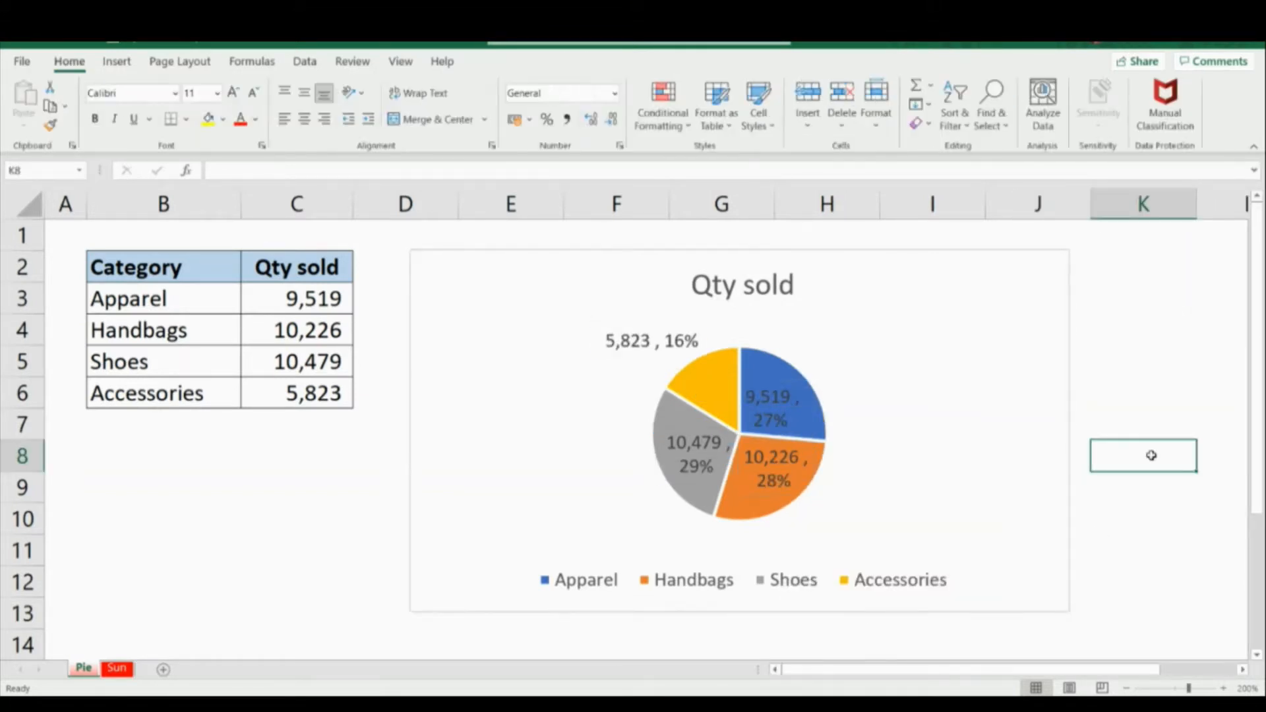
# Step: Compare the Center, Inside End, Outside End and Best Fit data label positions, and set the labels to Outside End
pyautogui.click(1006, 394)
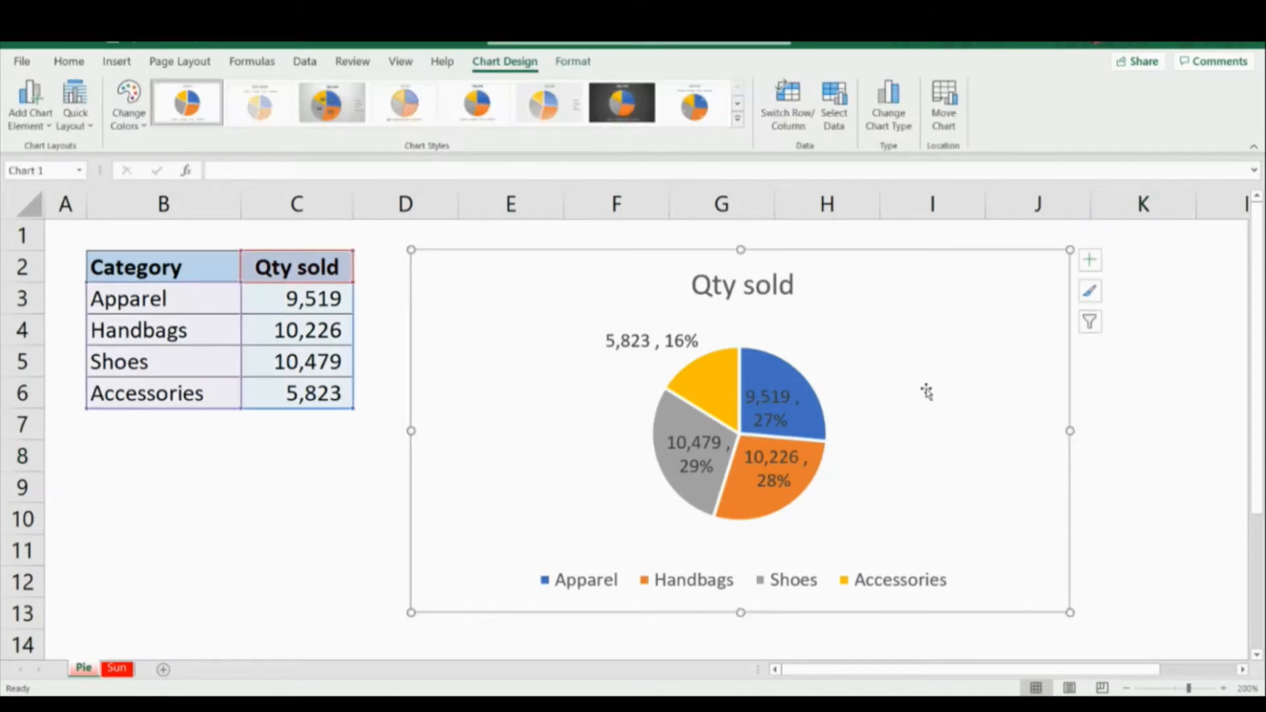
pyautogui.click(765, 415)
pyautogui.rightClick(765, 414)
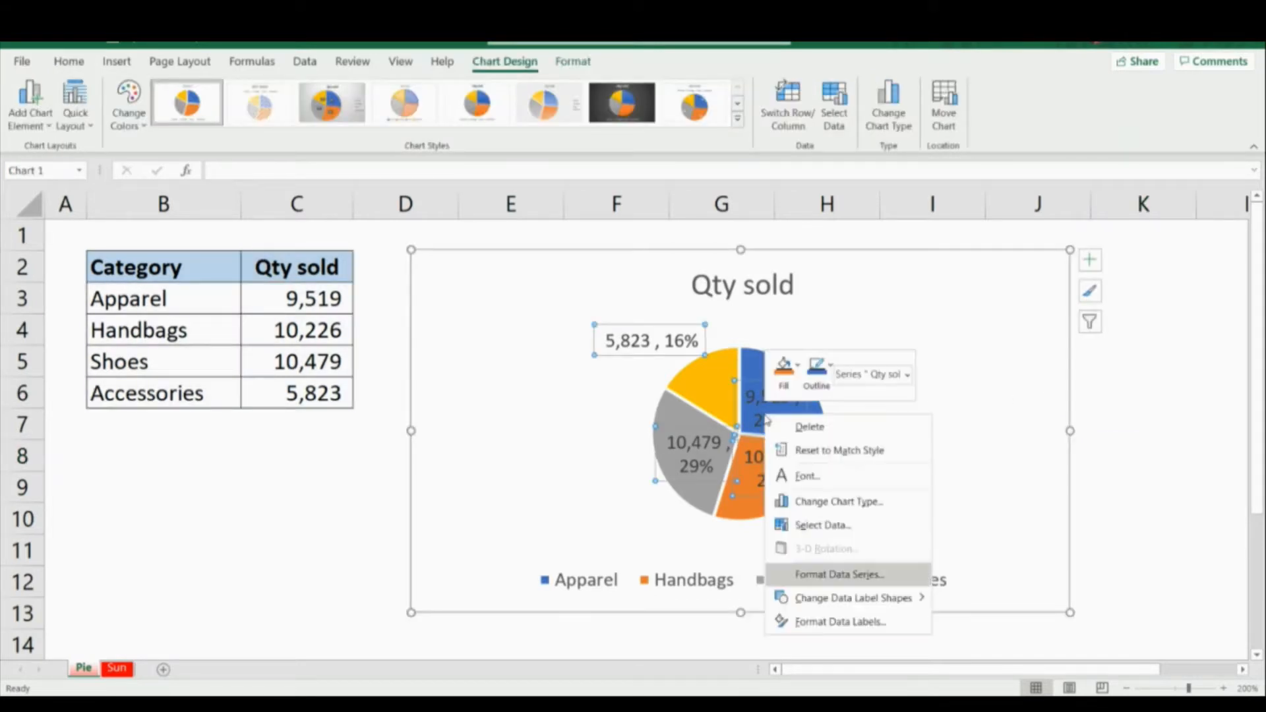
pyautogui.click(821, 620)
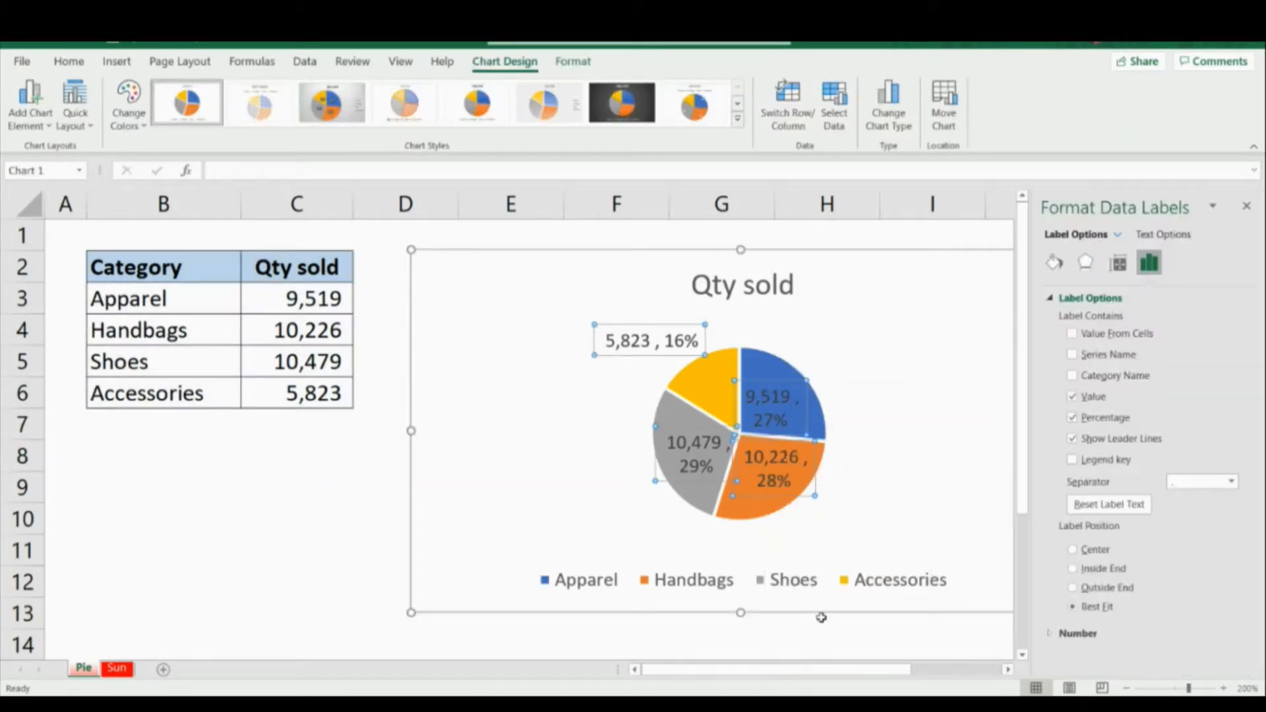
pyautogui.click(1073, 550)
pyautogui.click(1073, 569)
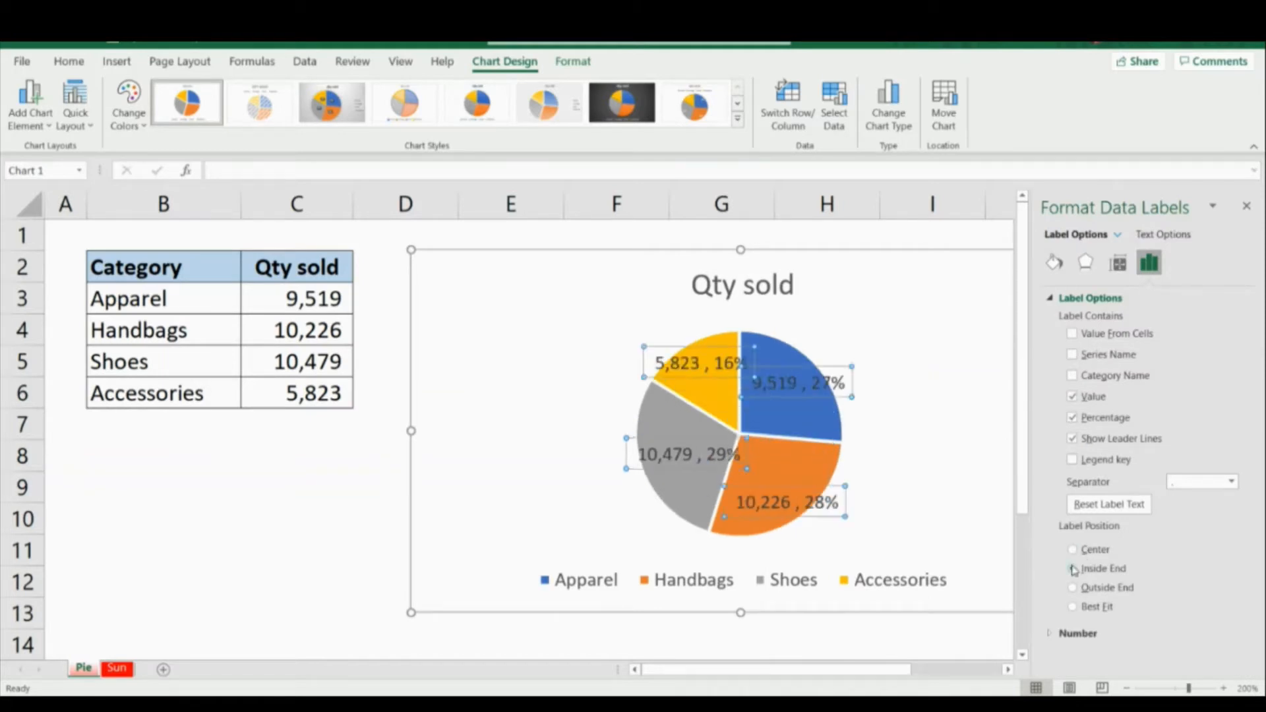
pyautogui.click(1074, 588)
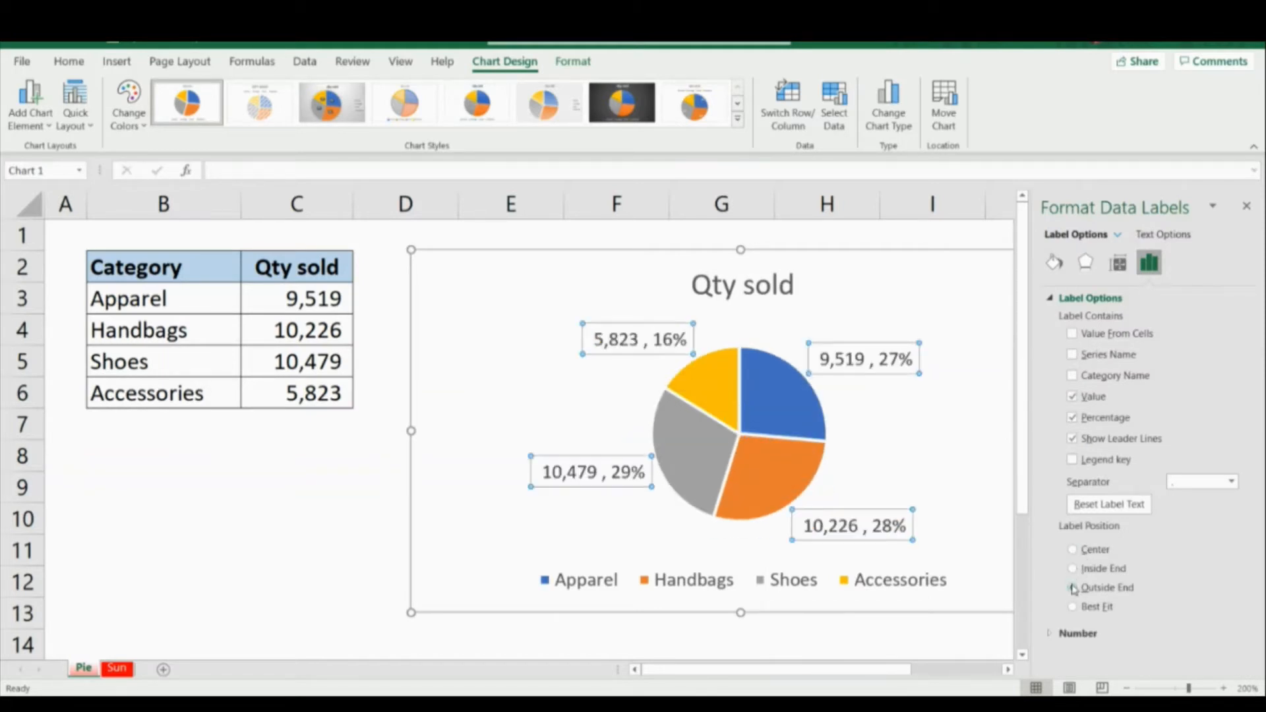
pyautogui.click(1073, 607)
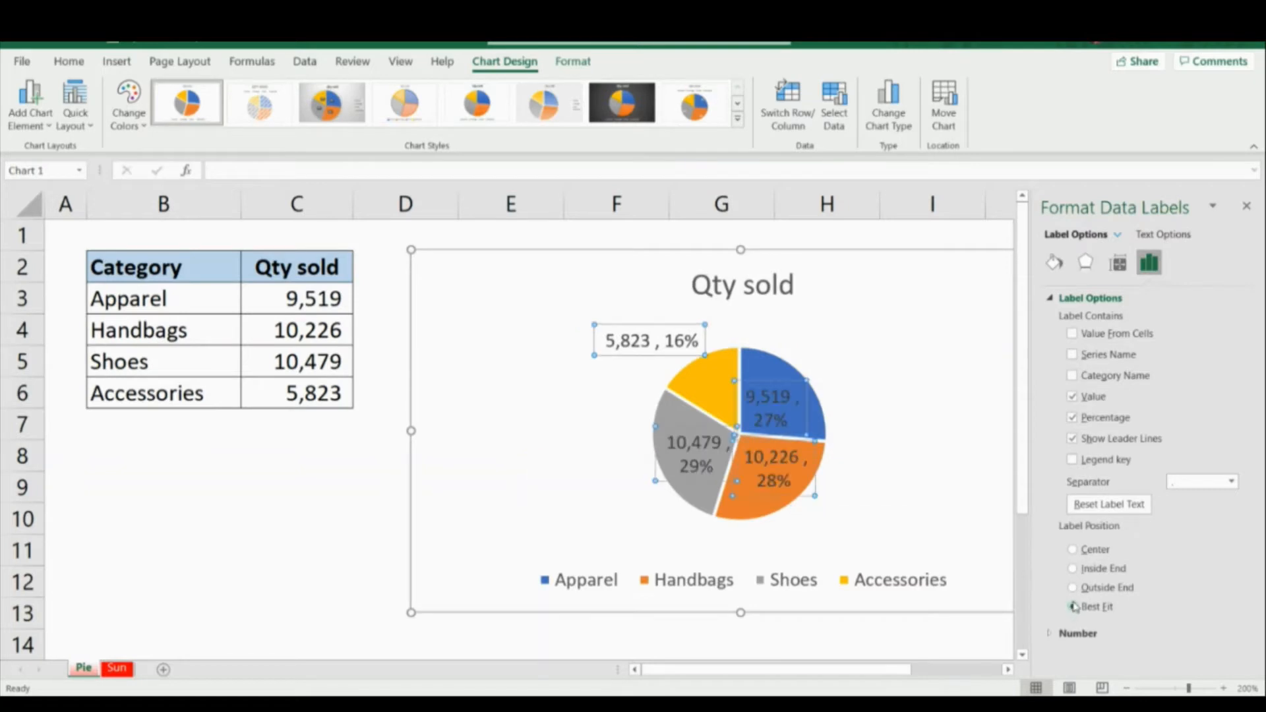
pyautogui.click(1074, 588)
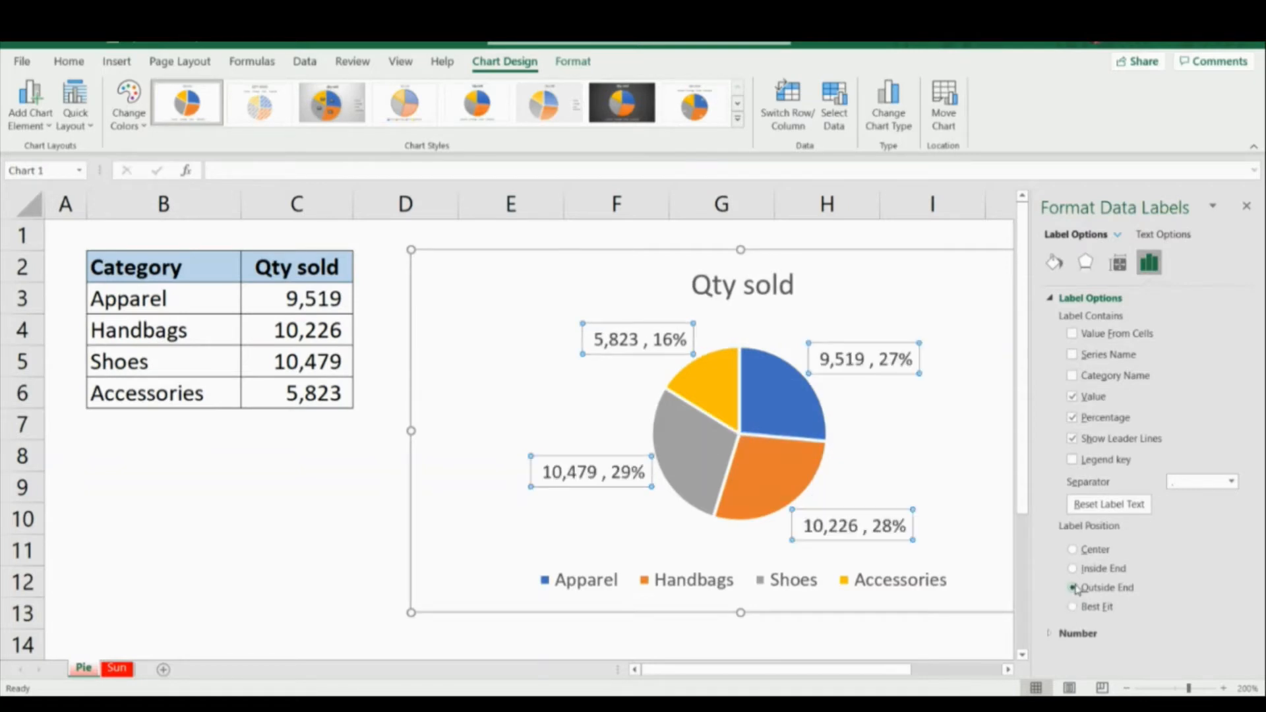
pyautogui.click(1247, 206)
pyautogui.click(1145, 424)
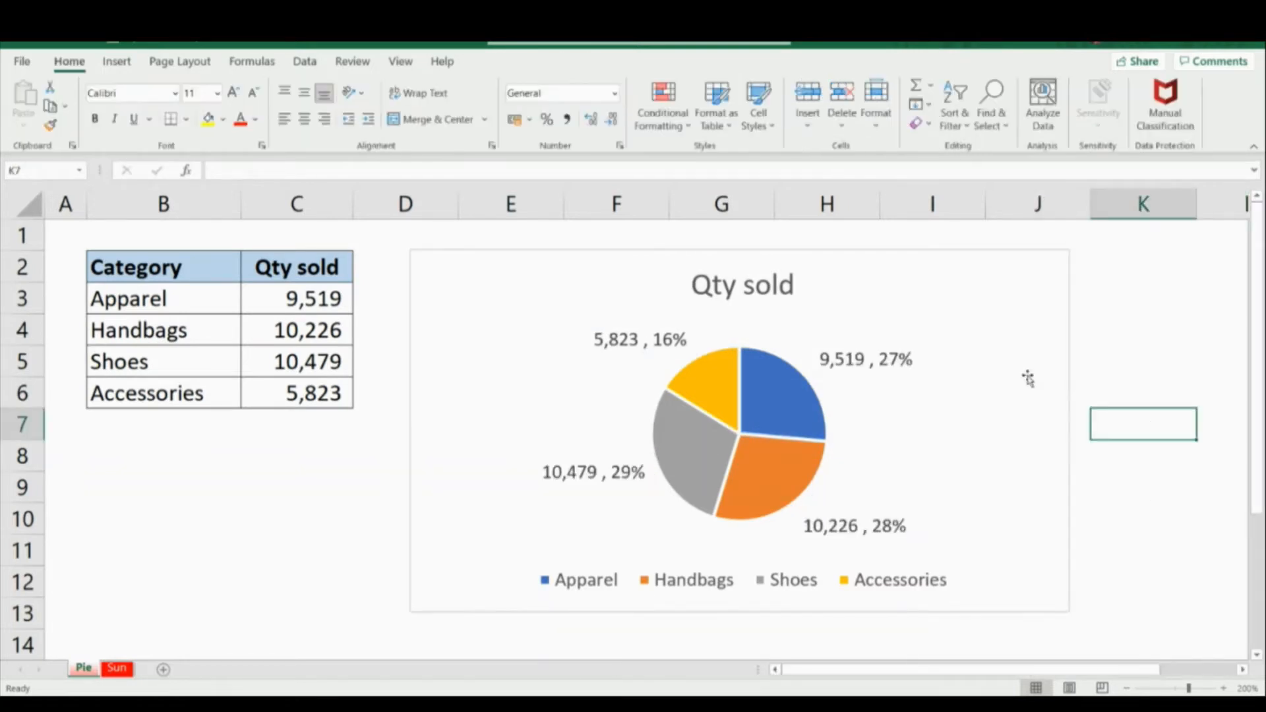
# Step: Try a light grey solid fill behind the data labels and set their fill back to No fill
pyautogui.click(875, 366)
pyautogui.rightClick(876, 366)
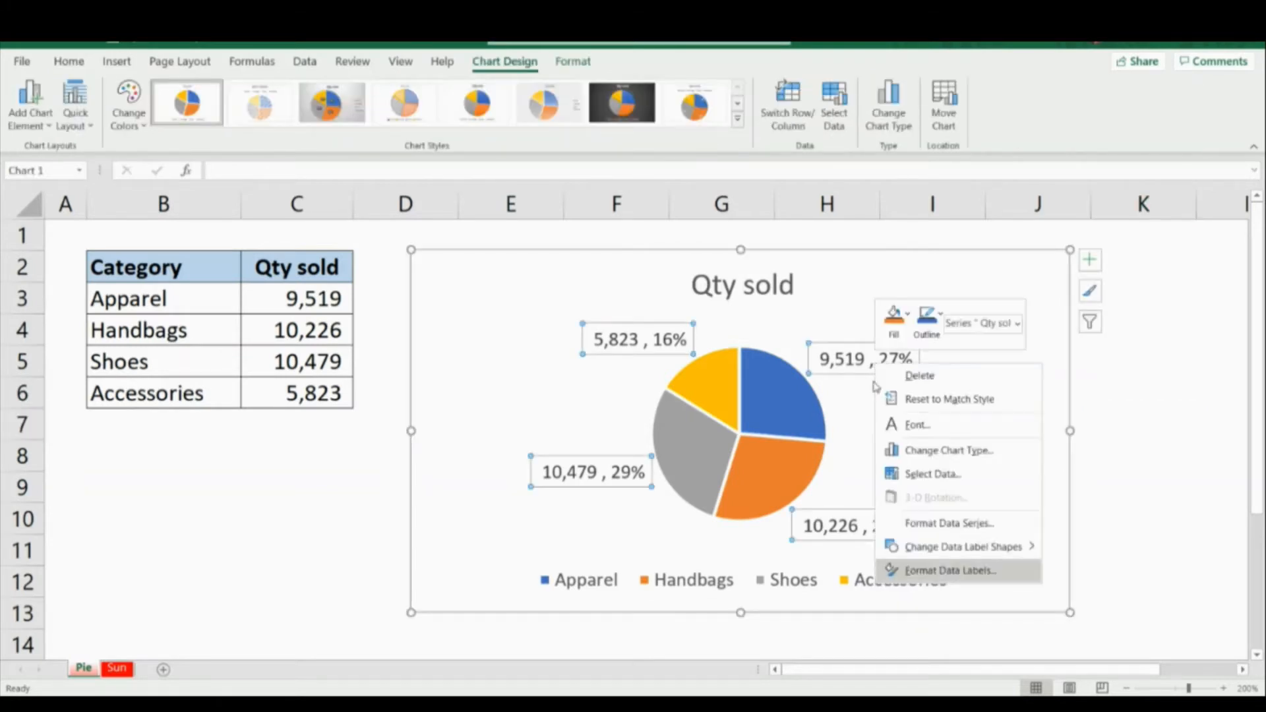
pyautogui.click(934, 572)
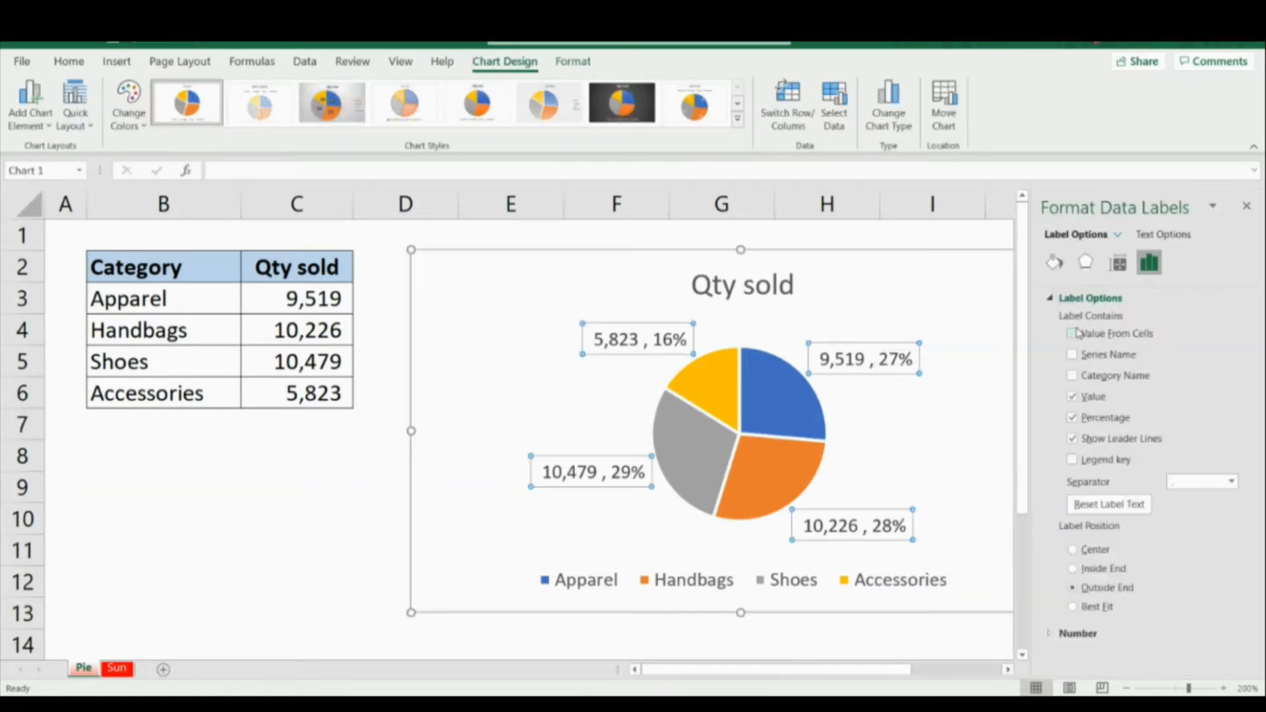
pyautogui.click(1055, 262)
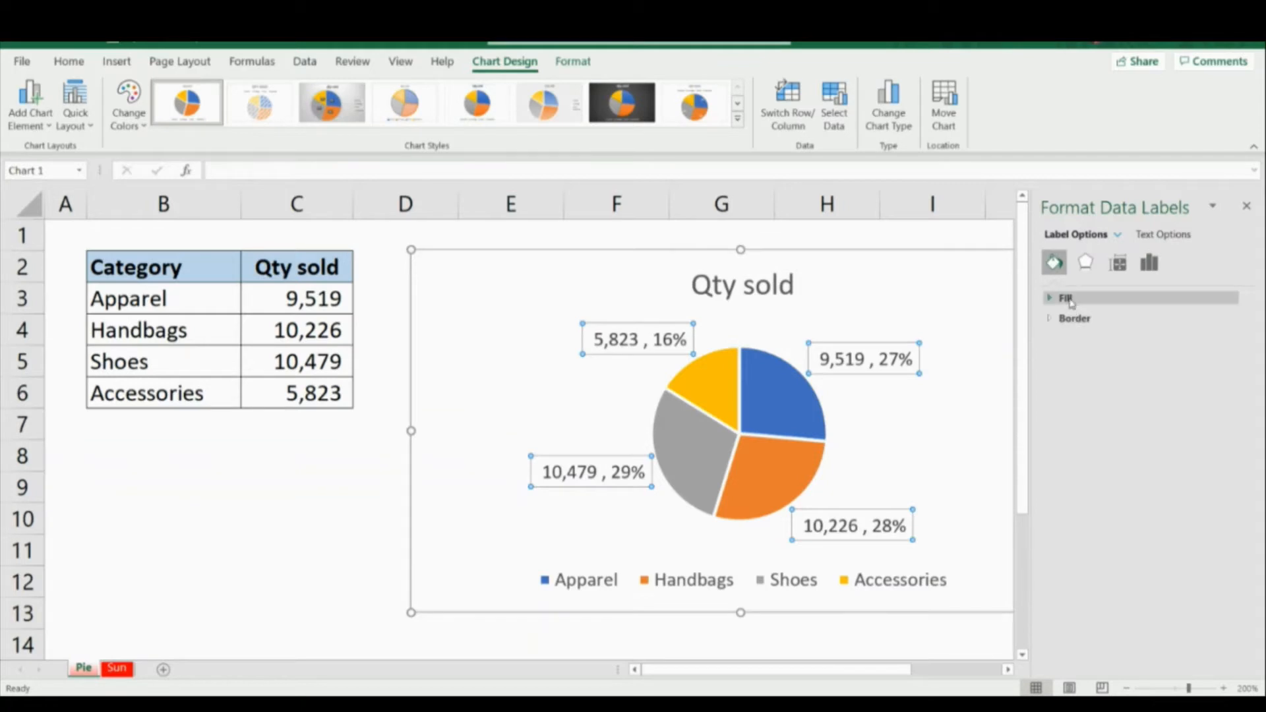
pyautogui.click(1065, 298)
pyautogui.click(1083, 346)
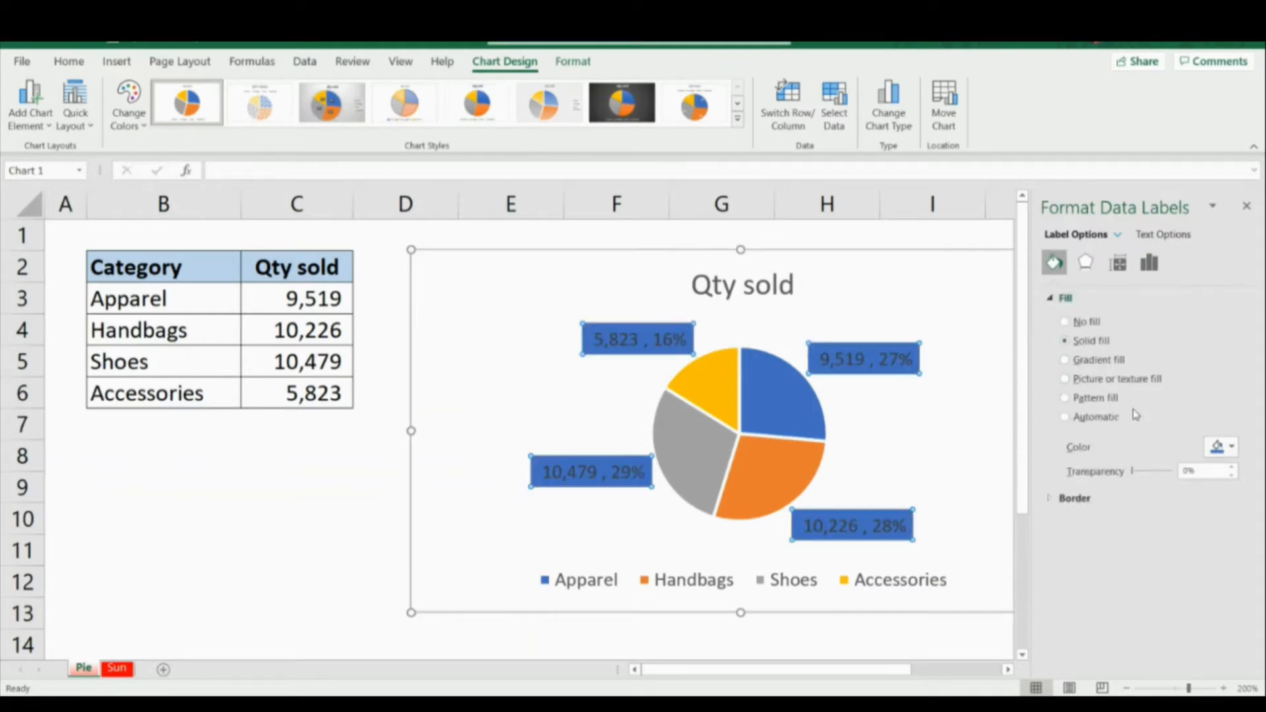
pyautogui.click(1226, 448)
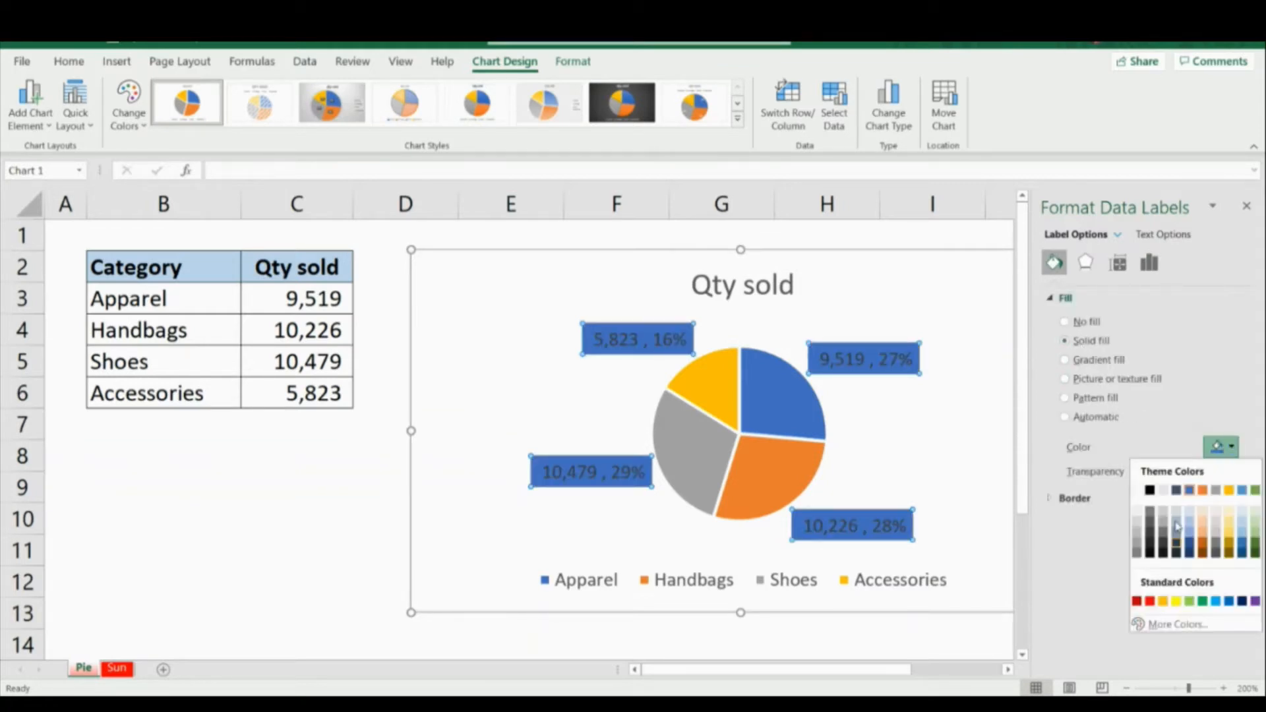
pyautogui.click(1213, 526)
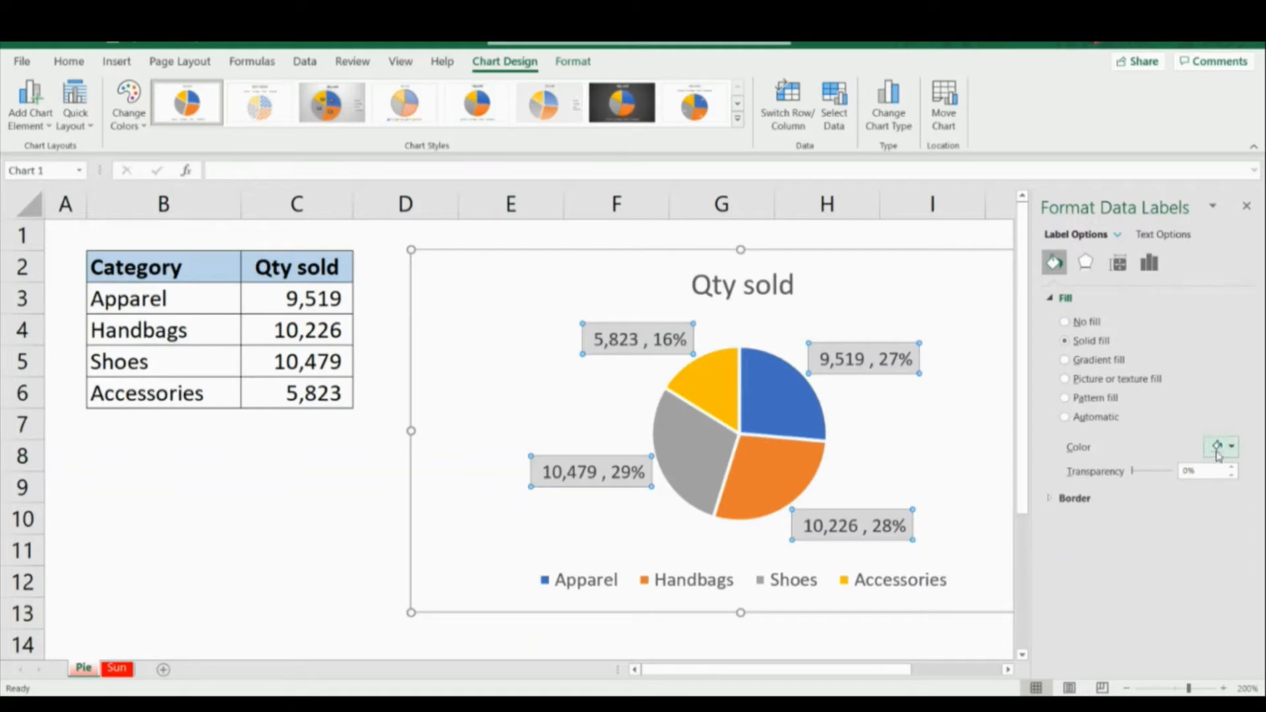
pyautogui.click(1075, 323)
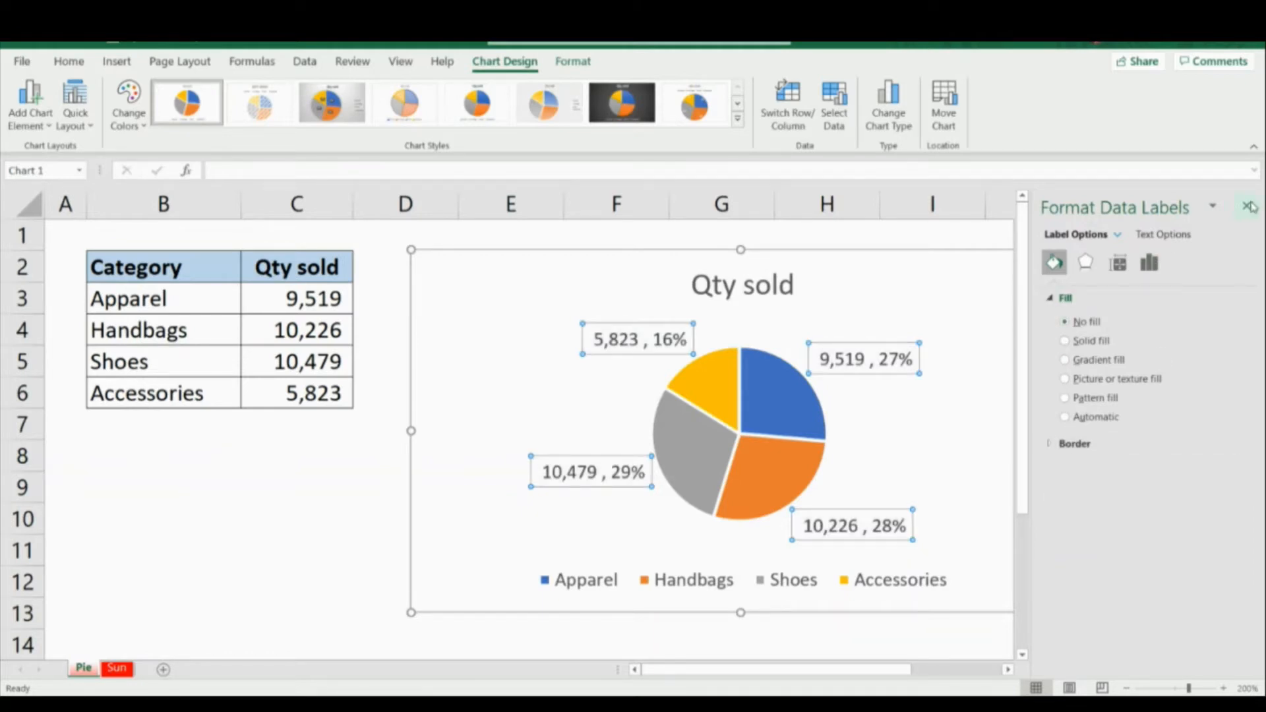
# Step: Change the data labels' text fill to a darker blue theme color
pyautogui.click(1172, 234)
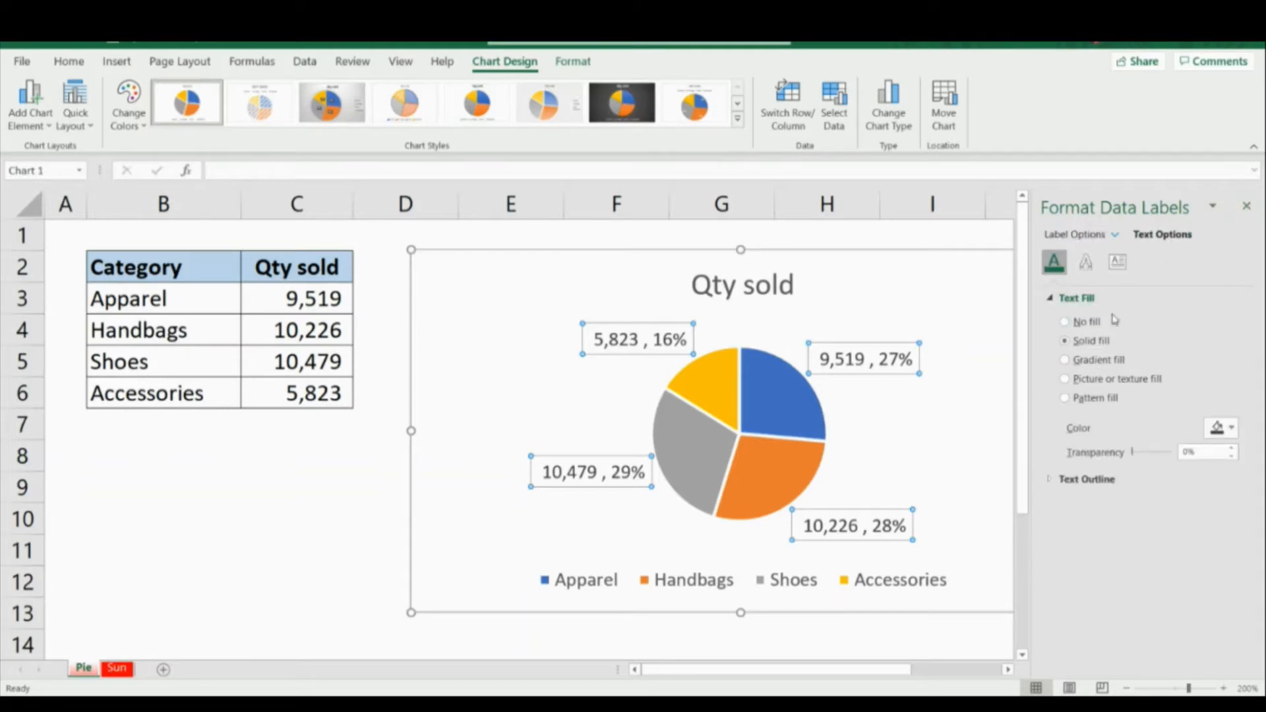
pyautogui.click(1222, 428)
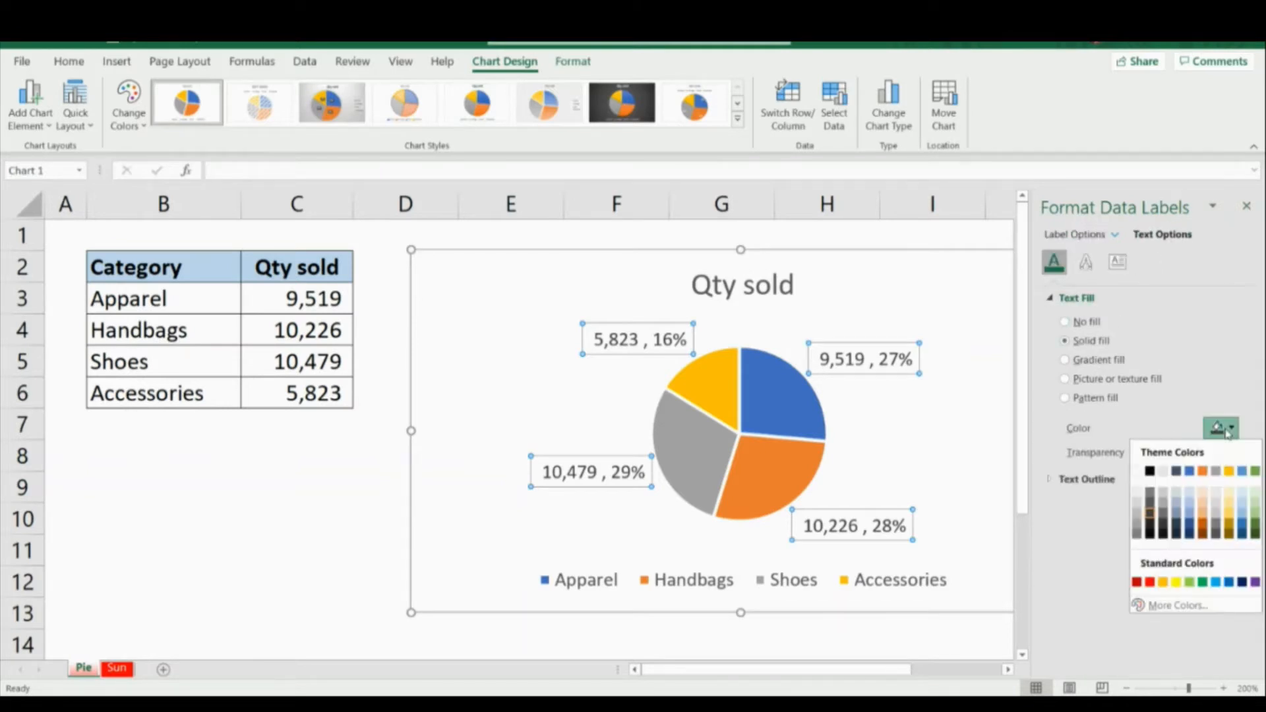
pyautogui.click(1244, 526)
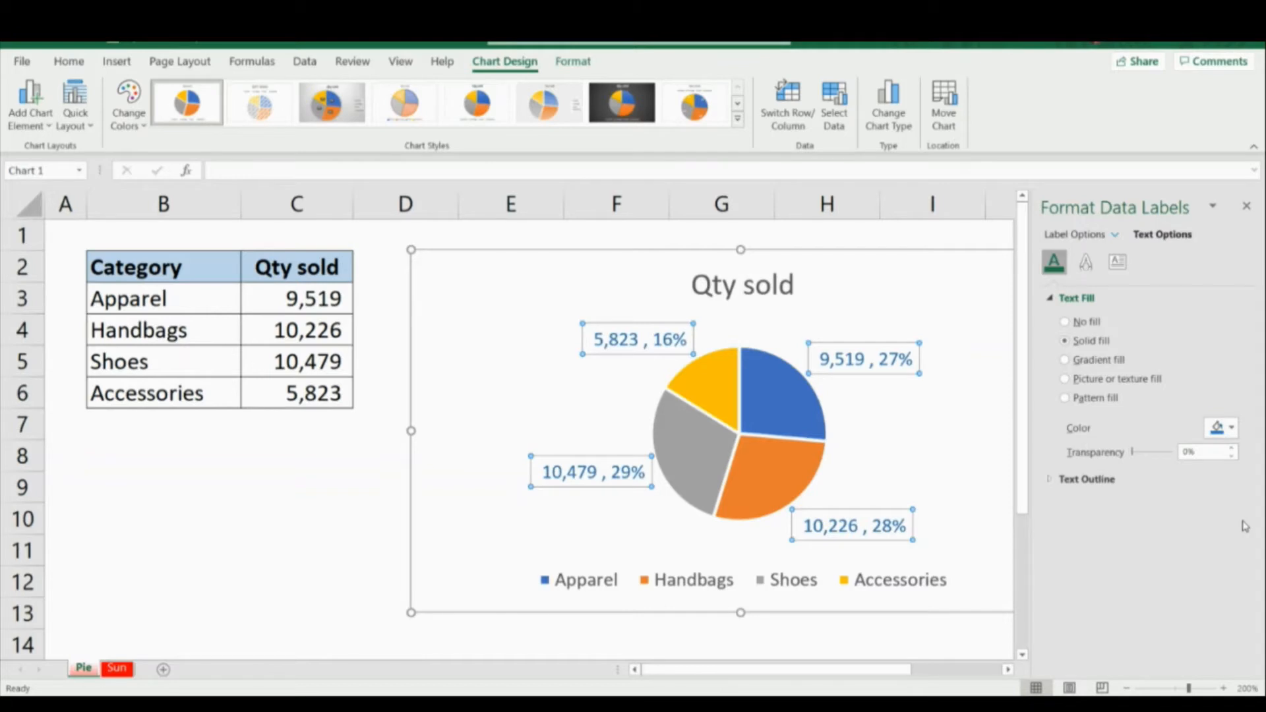
pyautogui.click(1247, 207)
pyautogui.click(1150, 371)
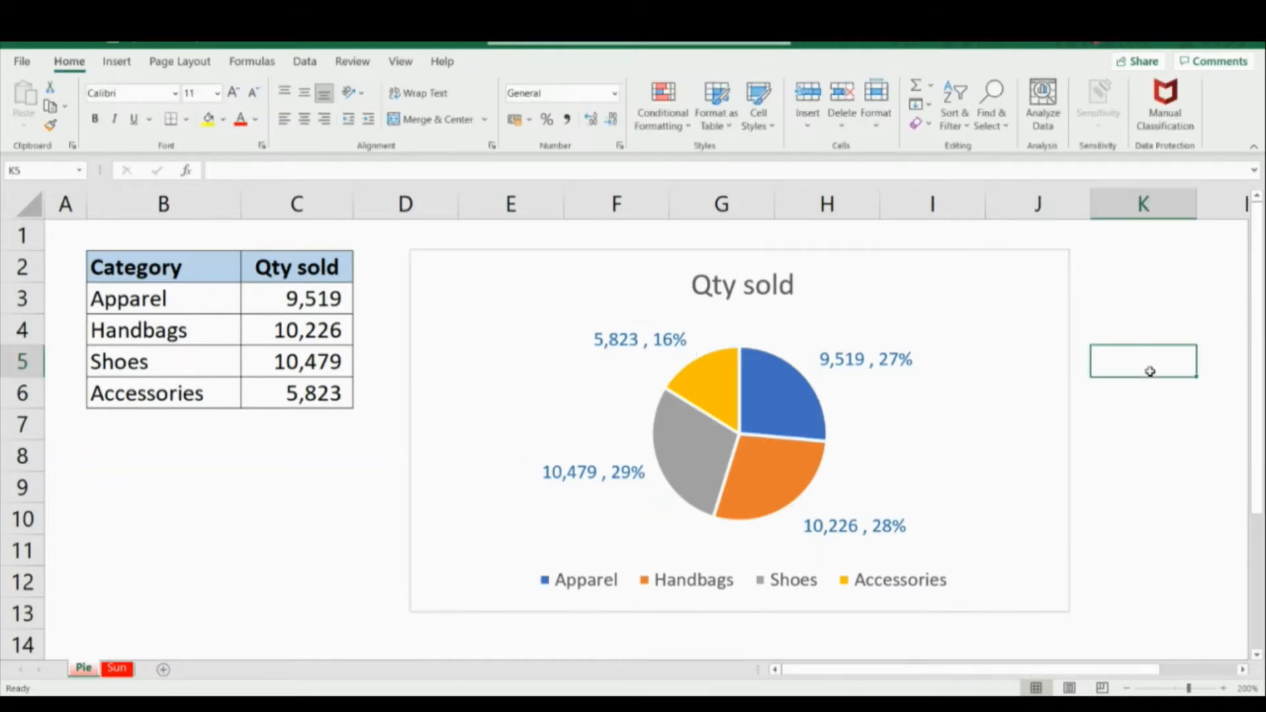
# Step: Preview quick layouts such as Layout 2 on the pie chart without applying one
pyautogui.click(1010, 300)
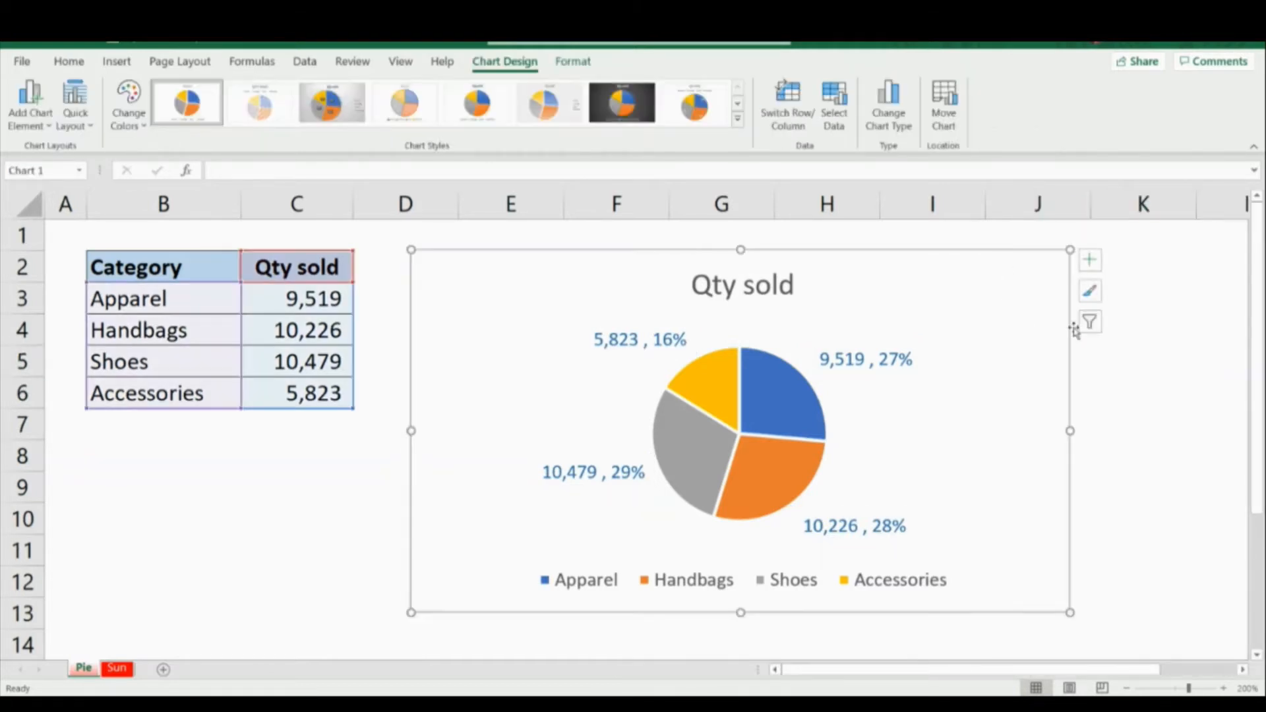
pyautogui.click(275, 508)
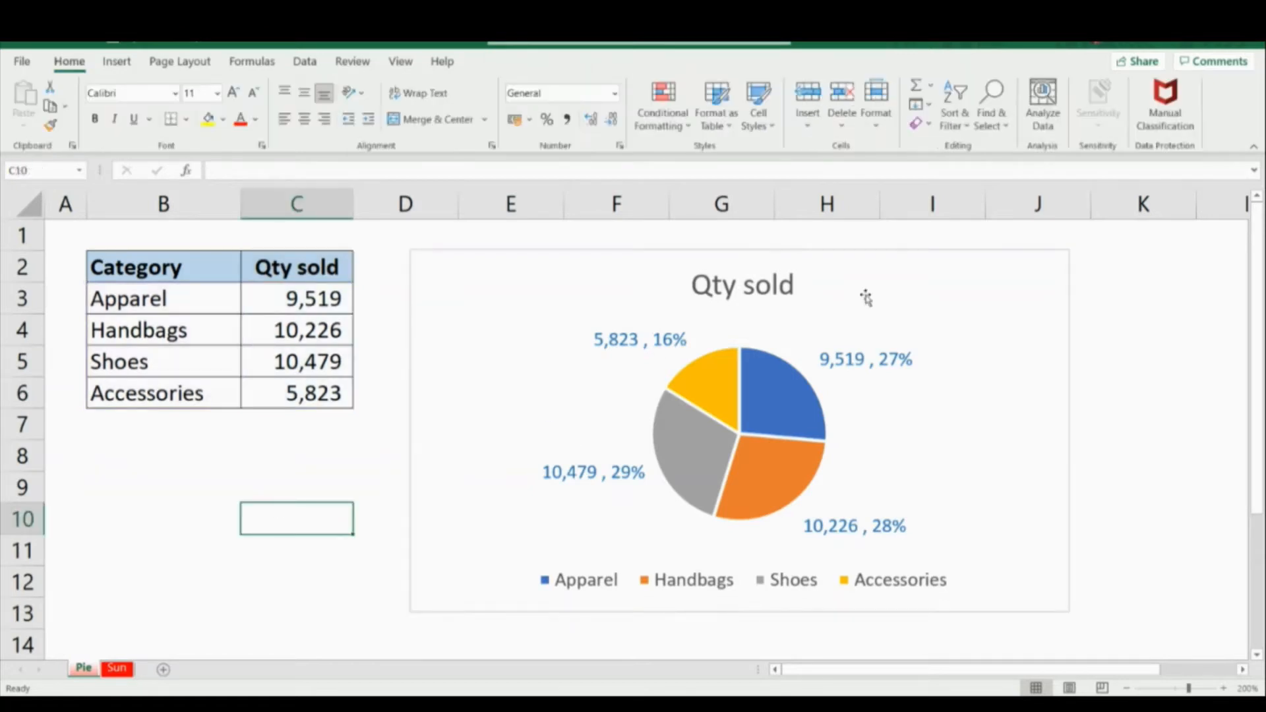
pyautogui.click(976, 266)
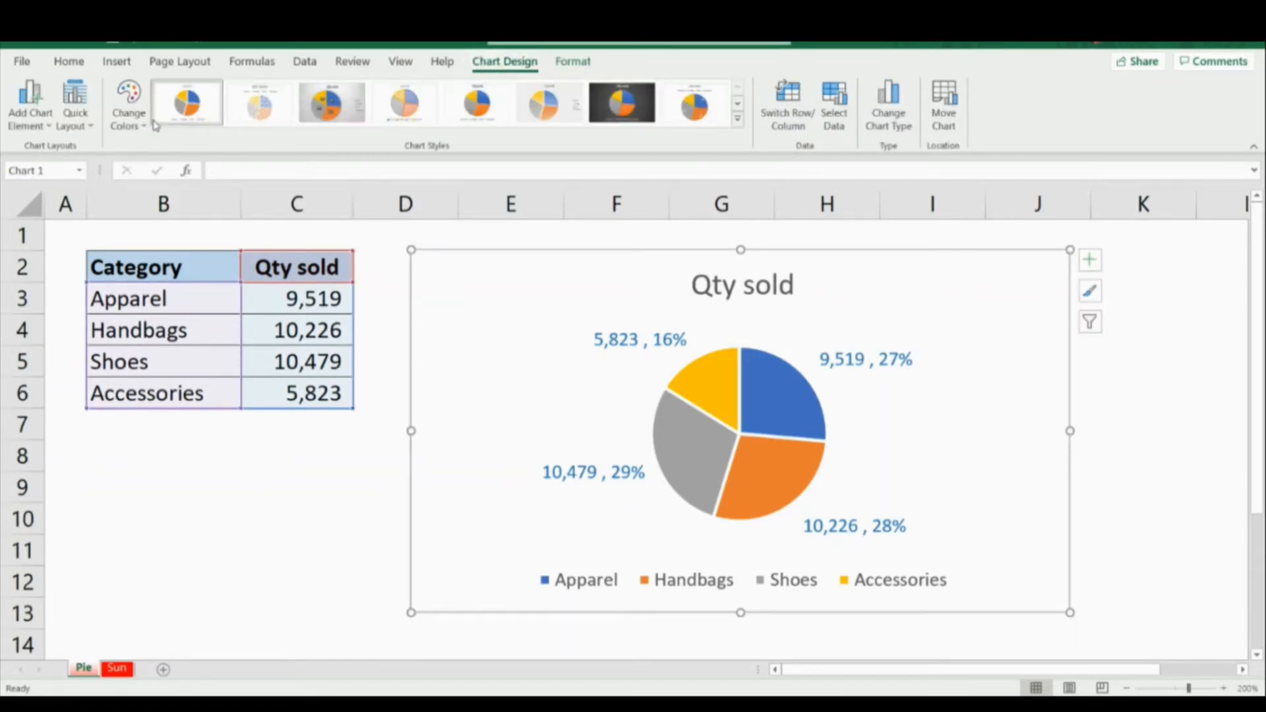
pyautogui.click(88, 120)
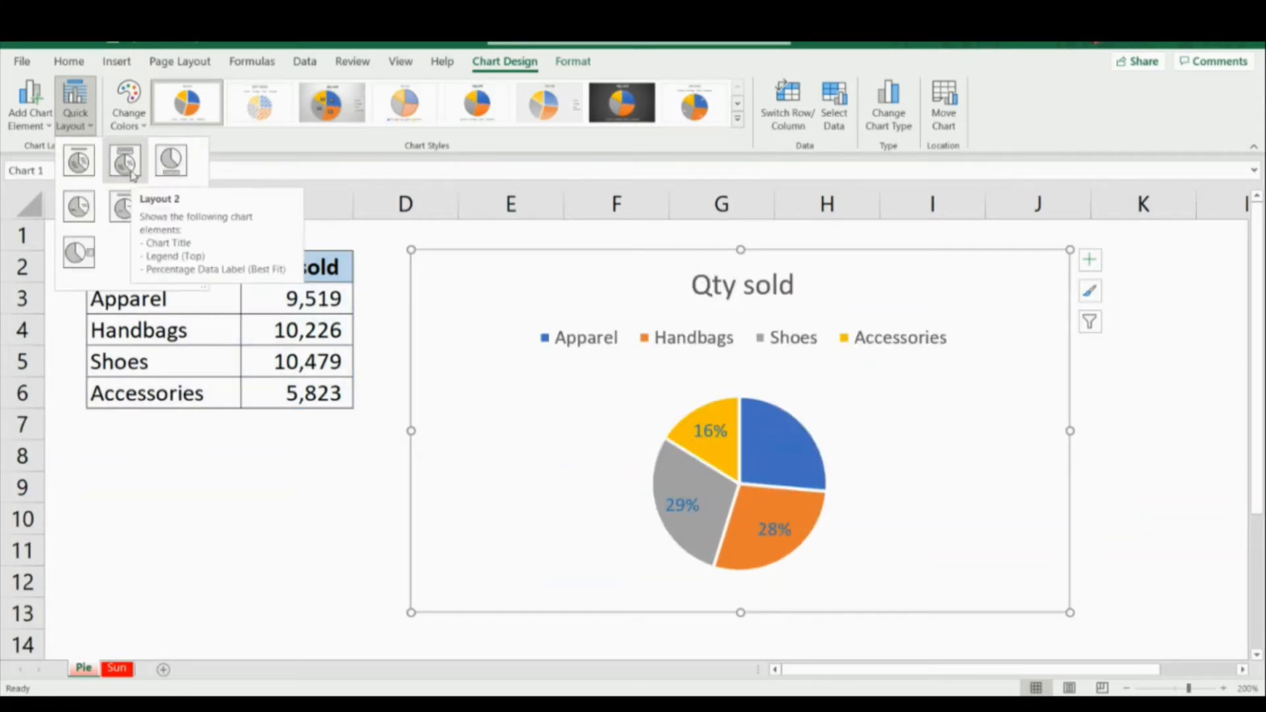
pyautogui.click(189, 516)
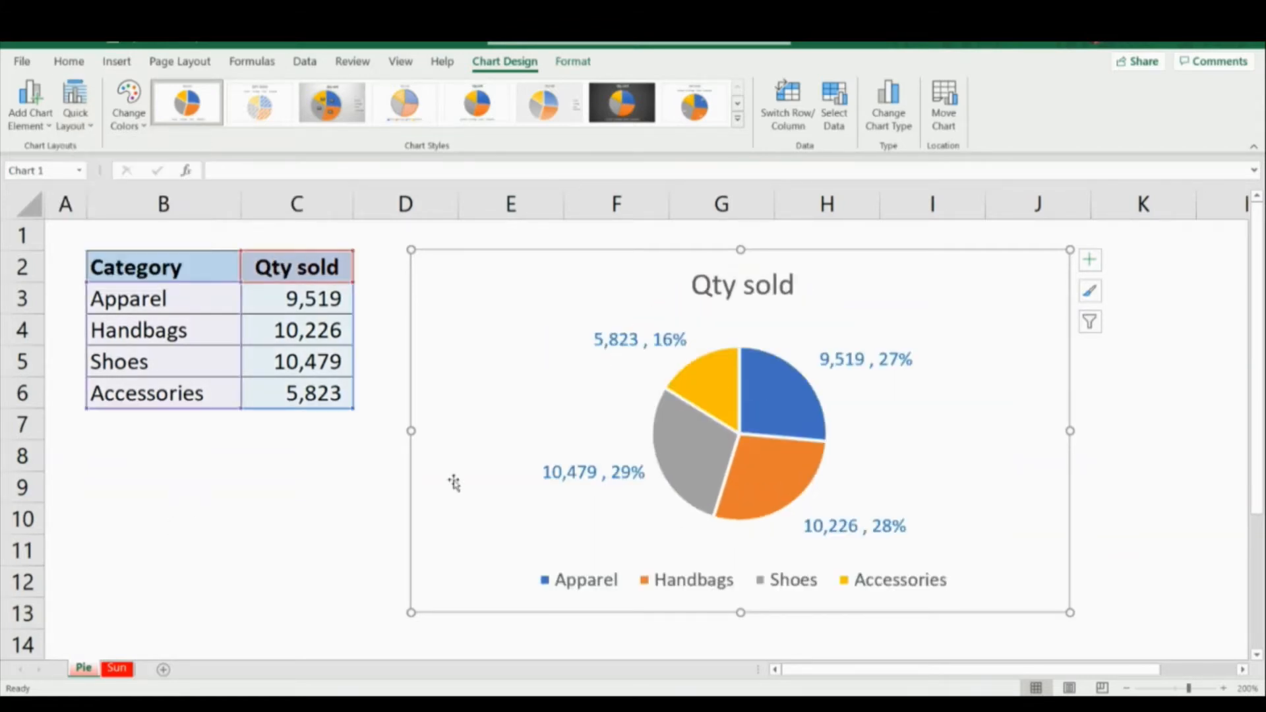
# Step: Delete the Qty sold pie chart from the Pie sheet
pyautogui.click(1139, 378)
pyautogui.click(596, 261)
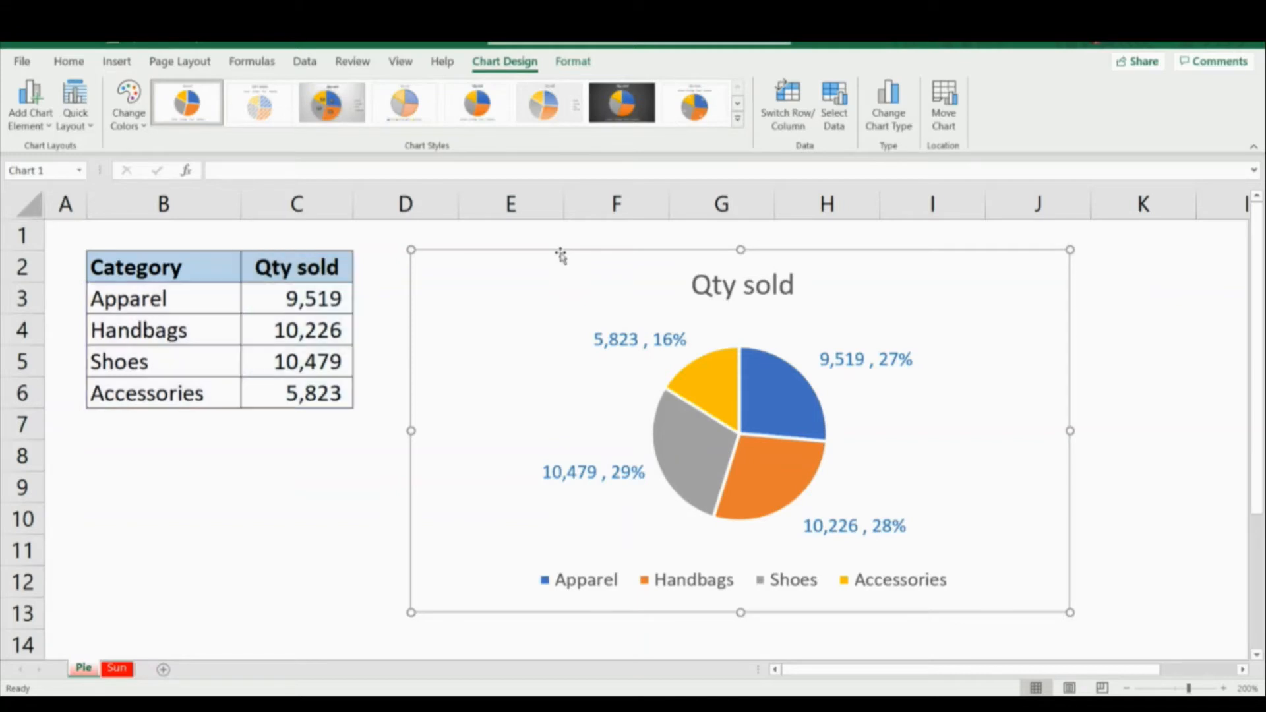
pyautogui.press('Delete')
pyautogui.click(137, 421)
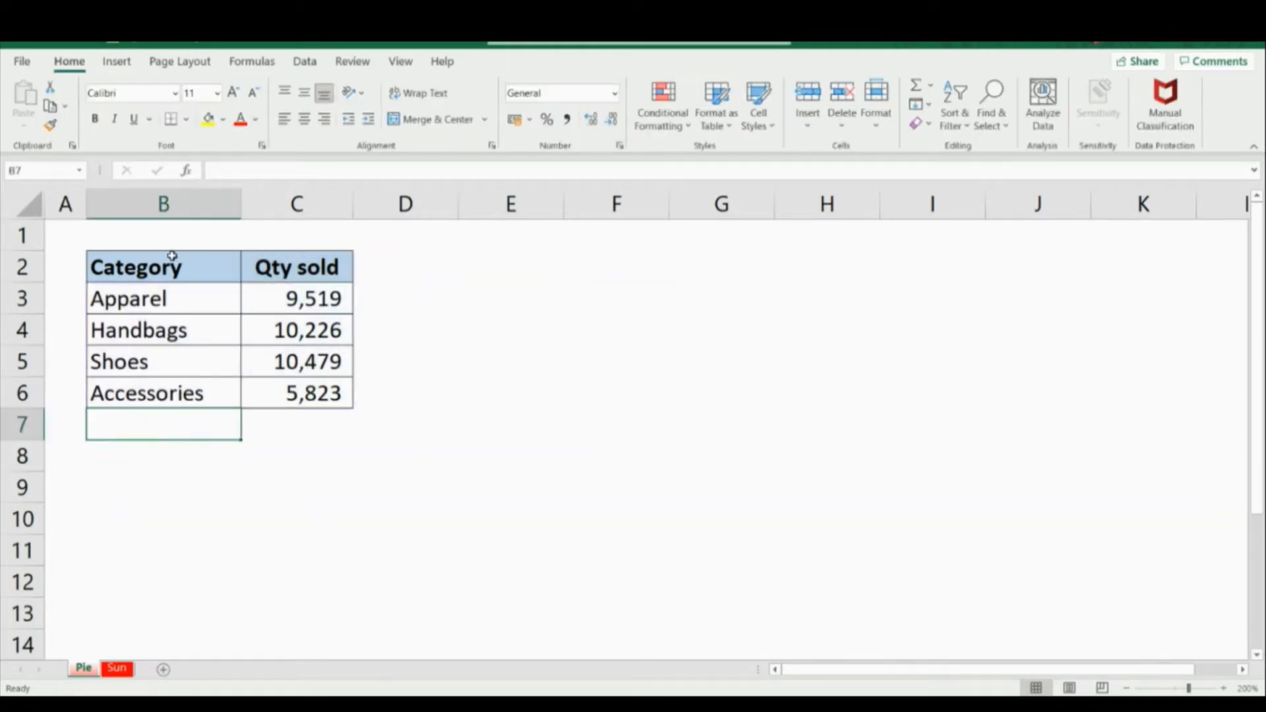
# Step: Insert a Pie of Pie chart from the category and quantity data in B2:C6, shrink it and place it beside the table
pyautogui.moveTo(172, 256); pyautogui.dragTo(271, 388)
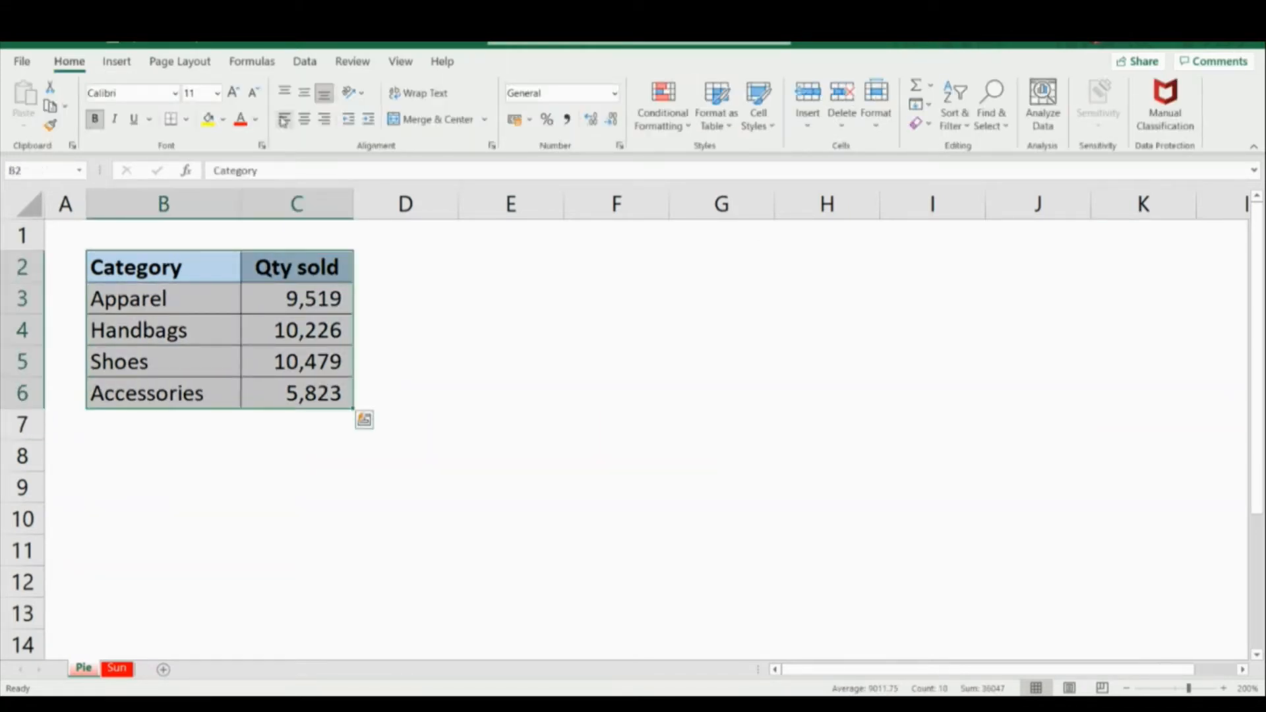
pyautogui.click(112, 60)
pyautogui.click(577, 127)
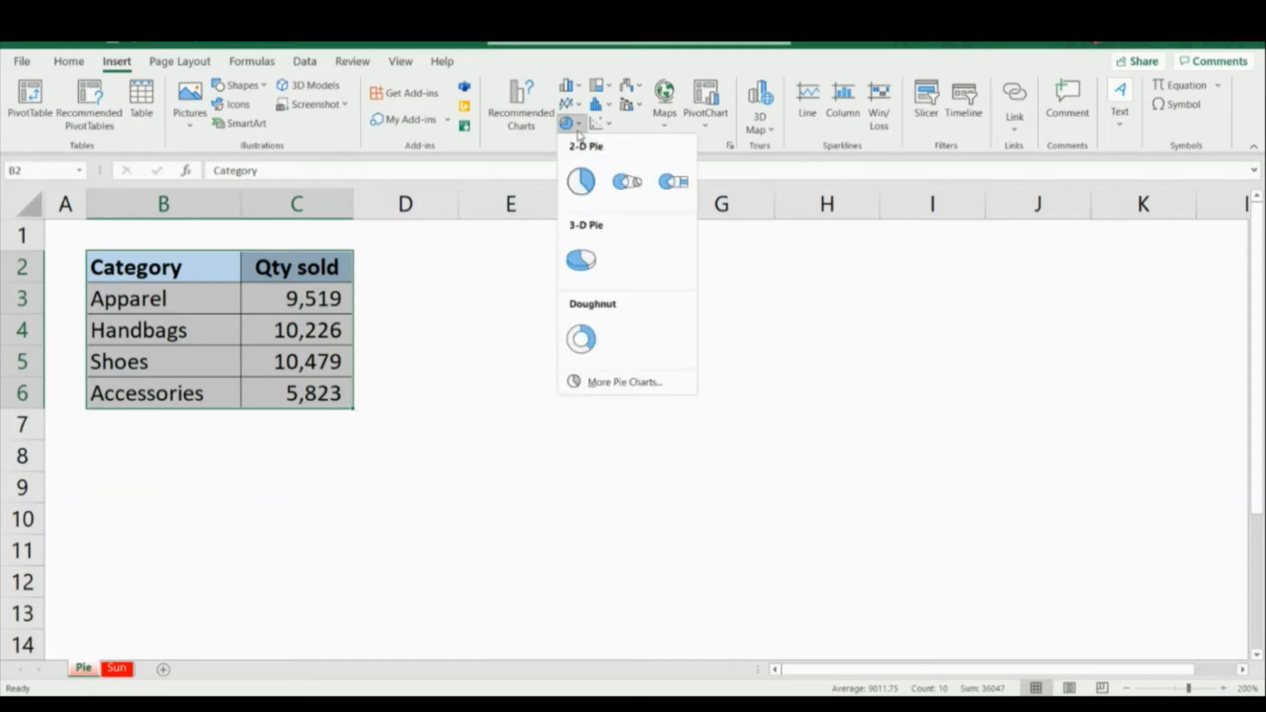
pyautogui.click(626, 188)
pyautogui.moveTo(1043, 221); pyautogui.dragTo(905, 330)
pyautogui.moveTo(776, 346); pyautogui.dragTo(915, 273)
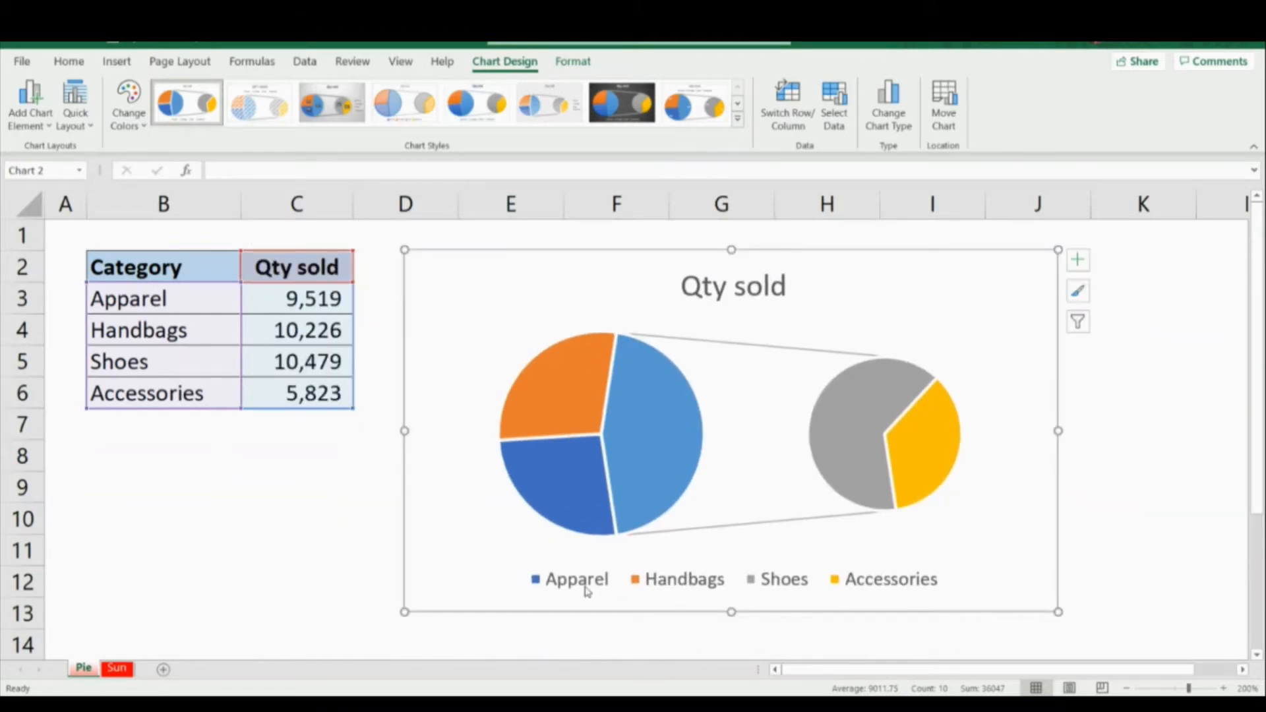
# Step: Add data labels to the Pie of Pie chart and check the labels of the combined slice and the second pie
pyautogui.click(1078, 260)
pyautogui.click(1114, 298)
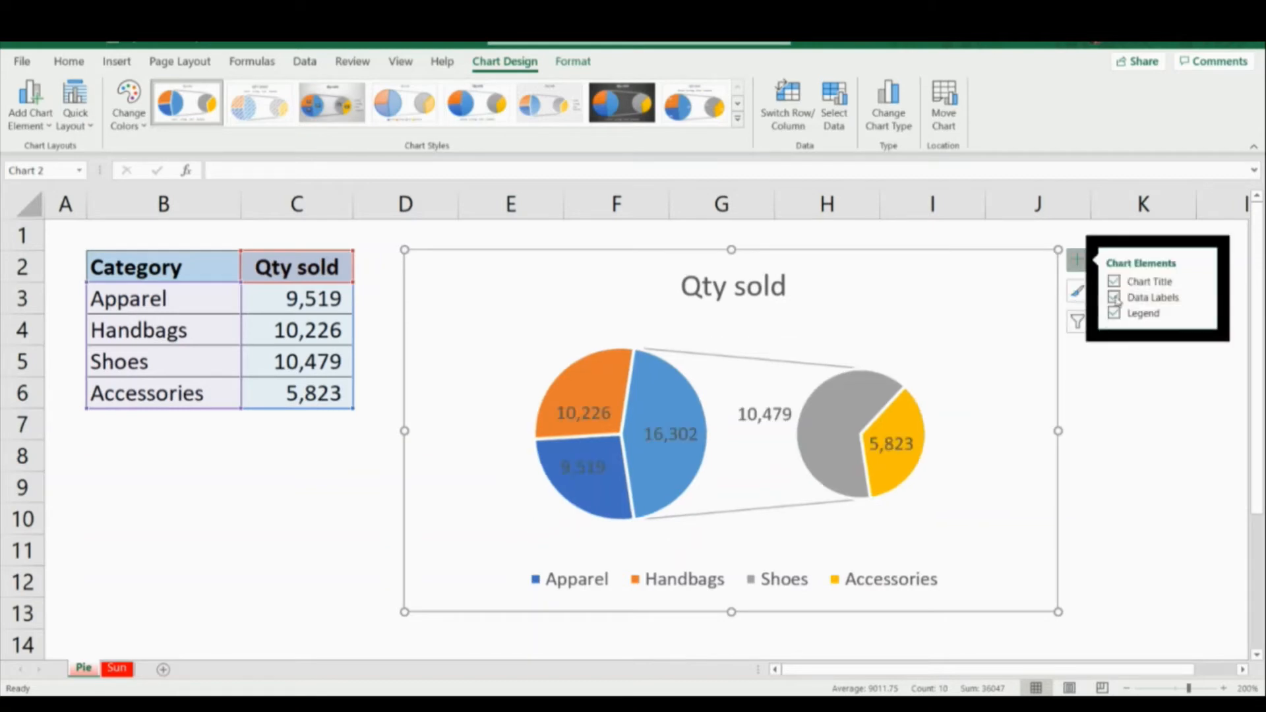
pyautogui.click(1116, 438)
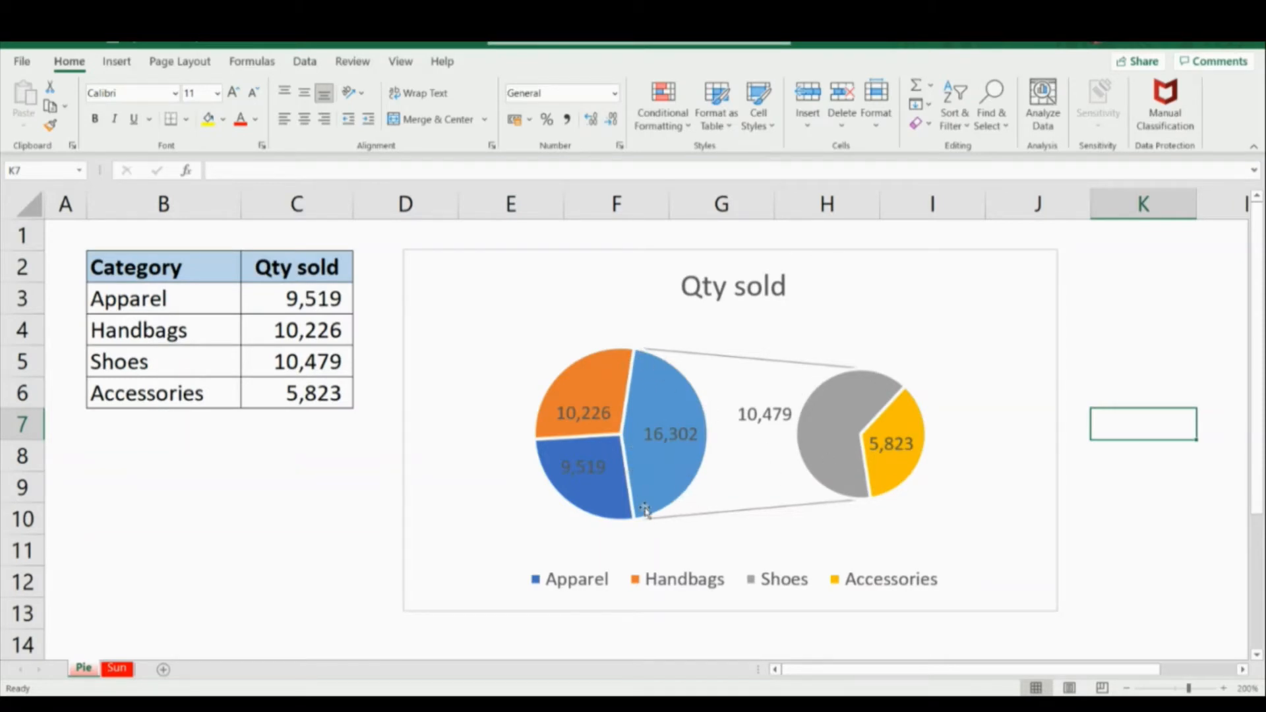
pyautogui.click(668, 447)
pyautogui.click(757, 413)
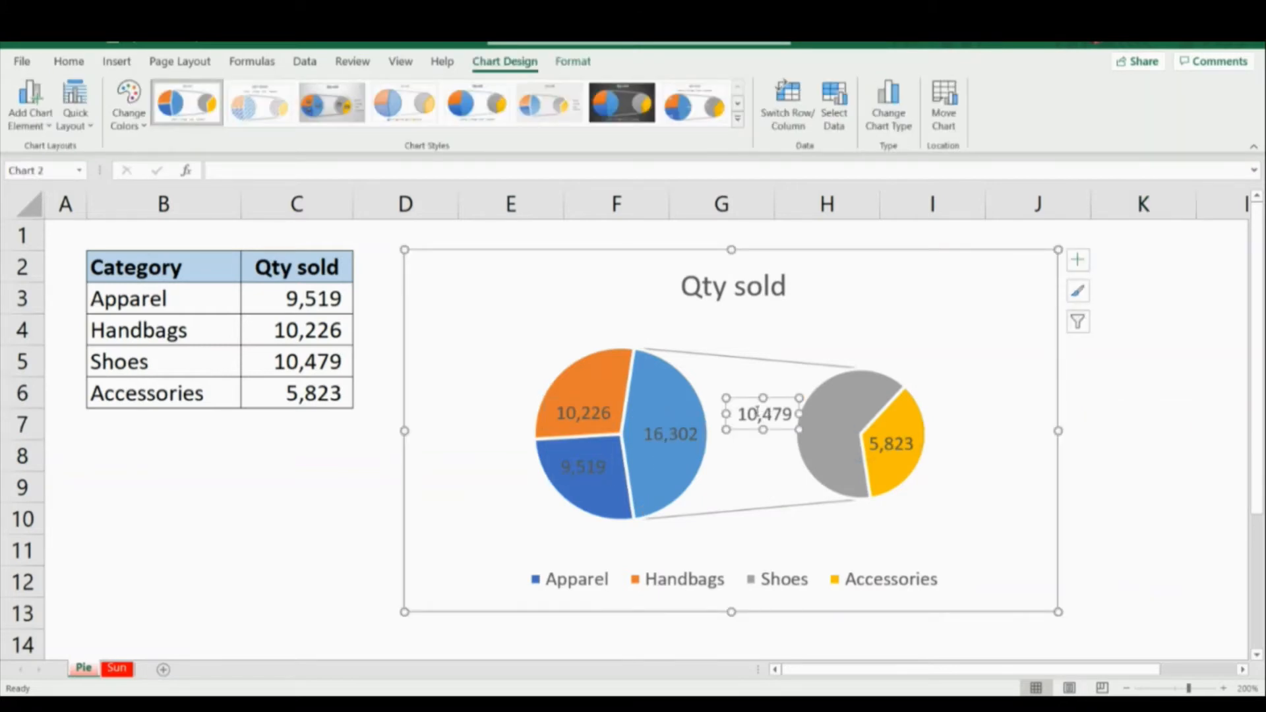
pyautogui.click(896, 443)
pyautogui.click(663, 441)
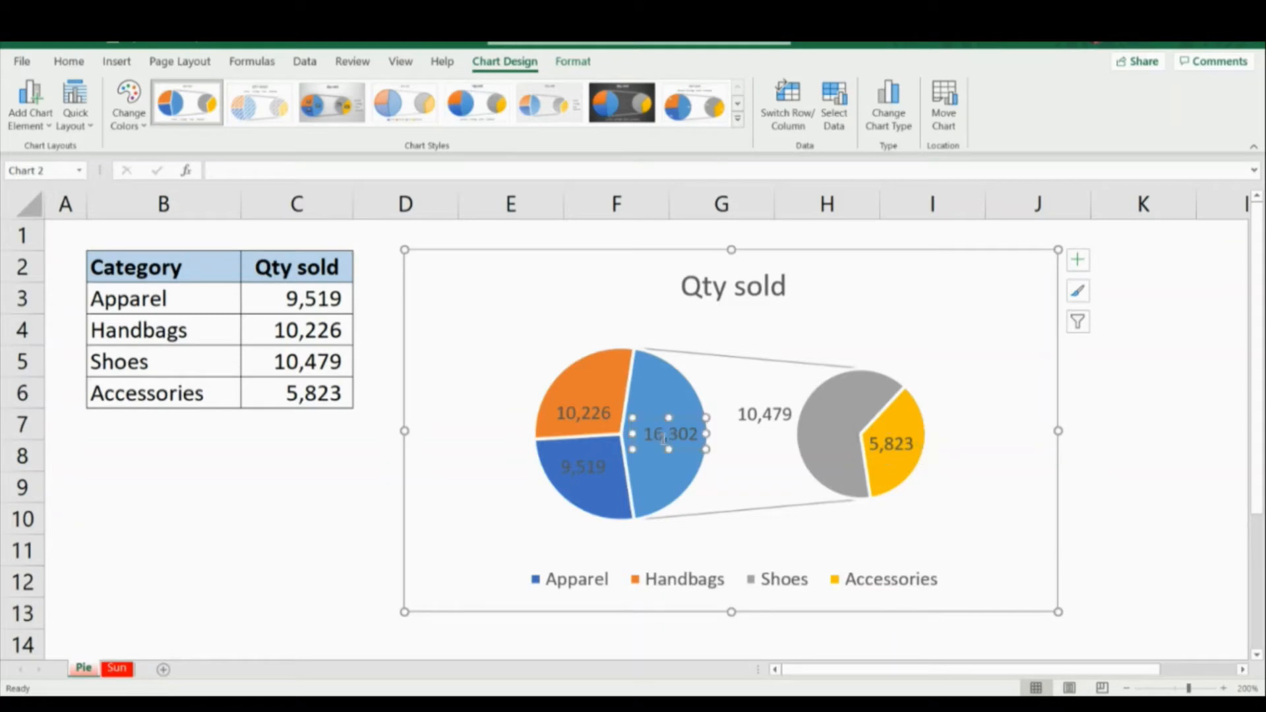
pyautogui.click(1098, 420)
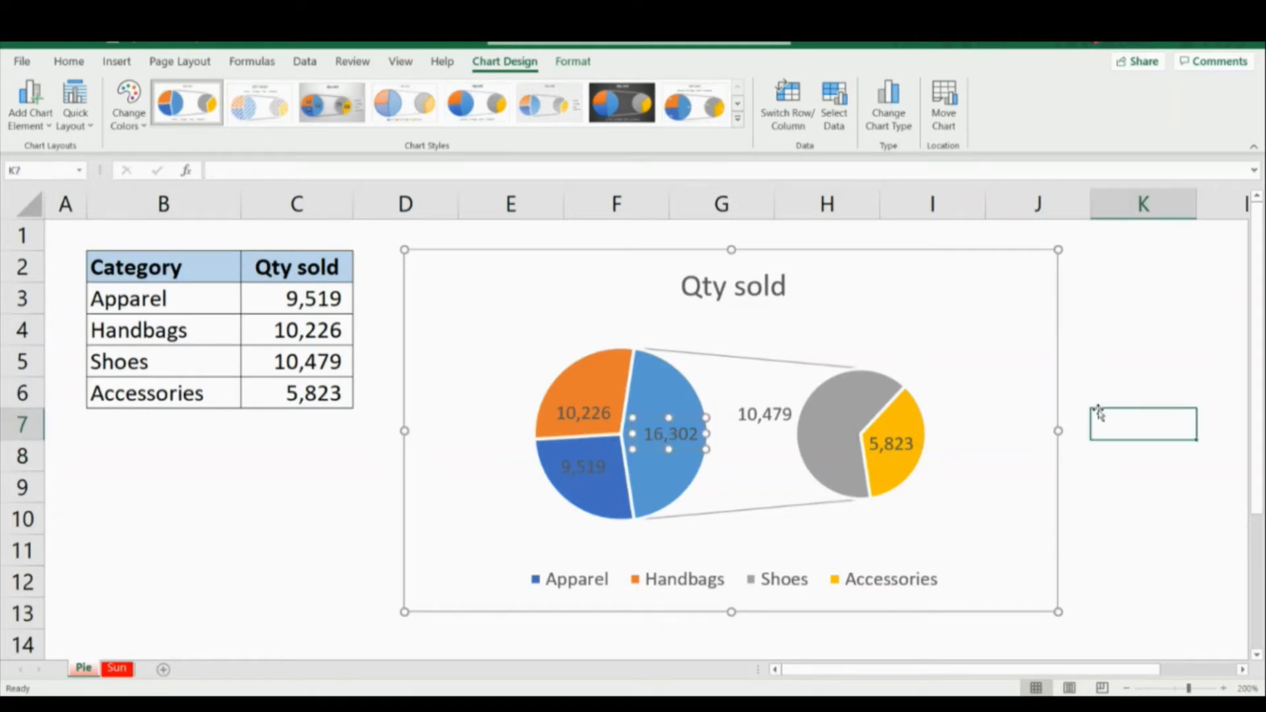
# Step: Recolor the combined slice of the Pie of Pie chart's main pie with a solid lighter blue theme color
pyautogui.click(669, 399)
pyautogui.rightClick(656, 404)
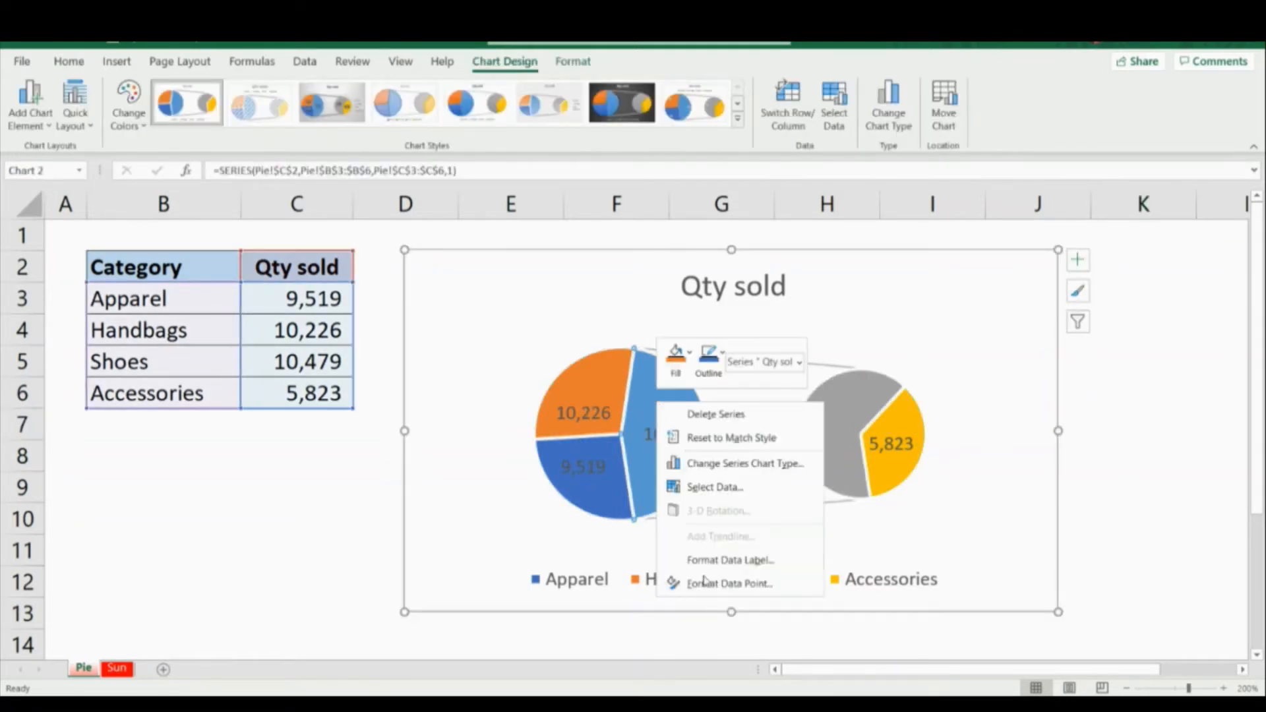
pyautogui.click(704, 583)
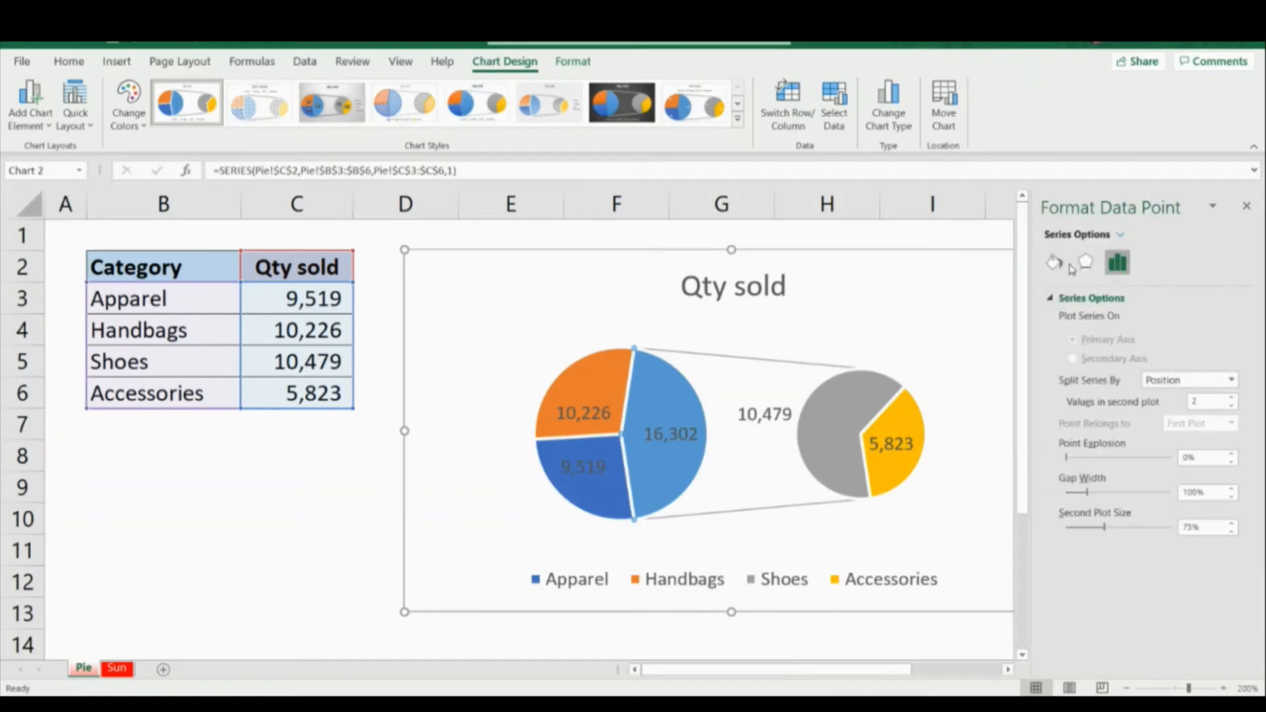
pyautogui.click(1055, 264)
pyautogui.click(1232, 469)
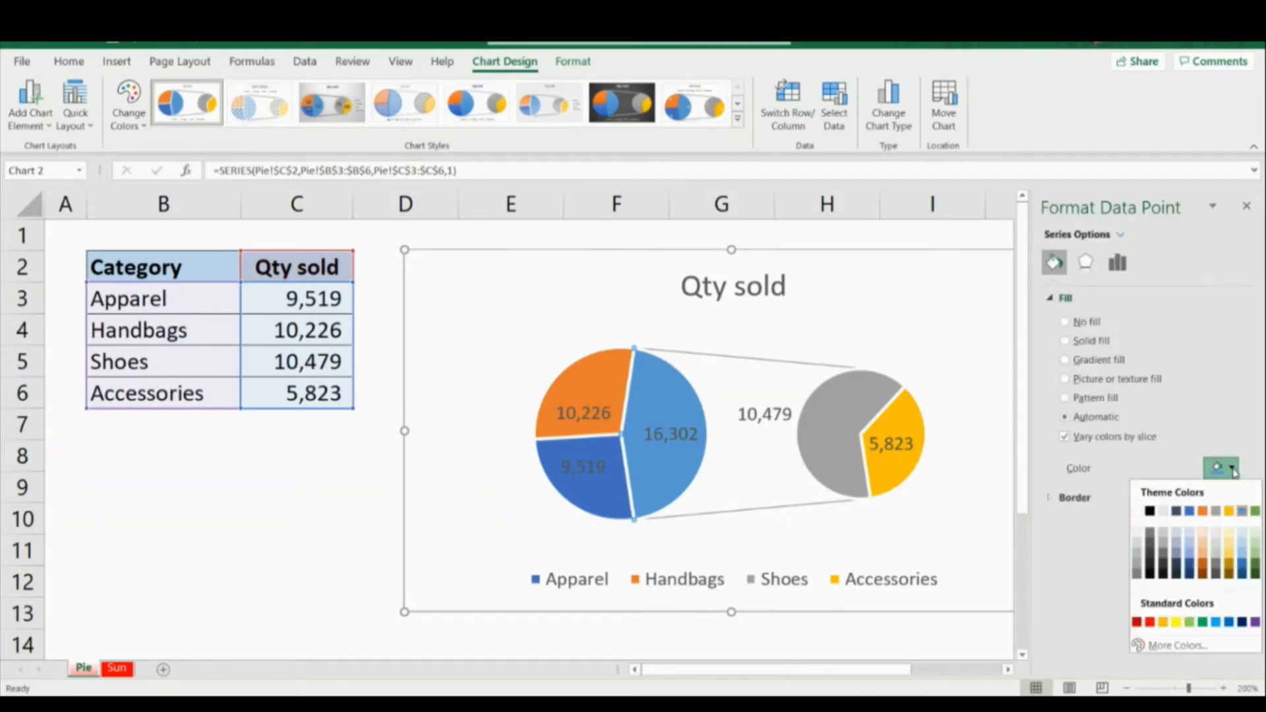
pyautogui.click(1190, 554)
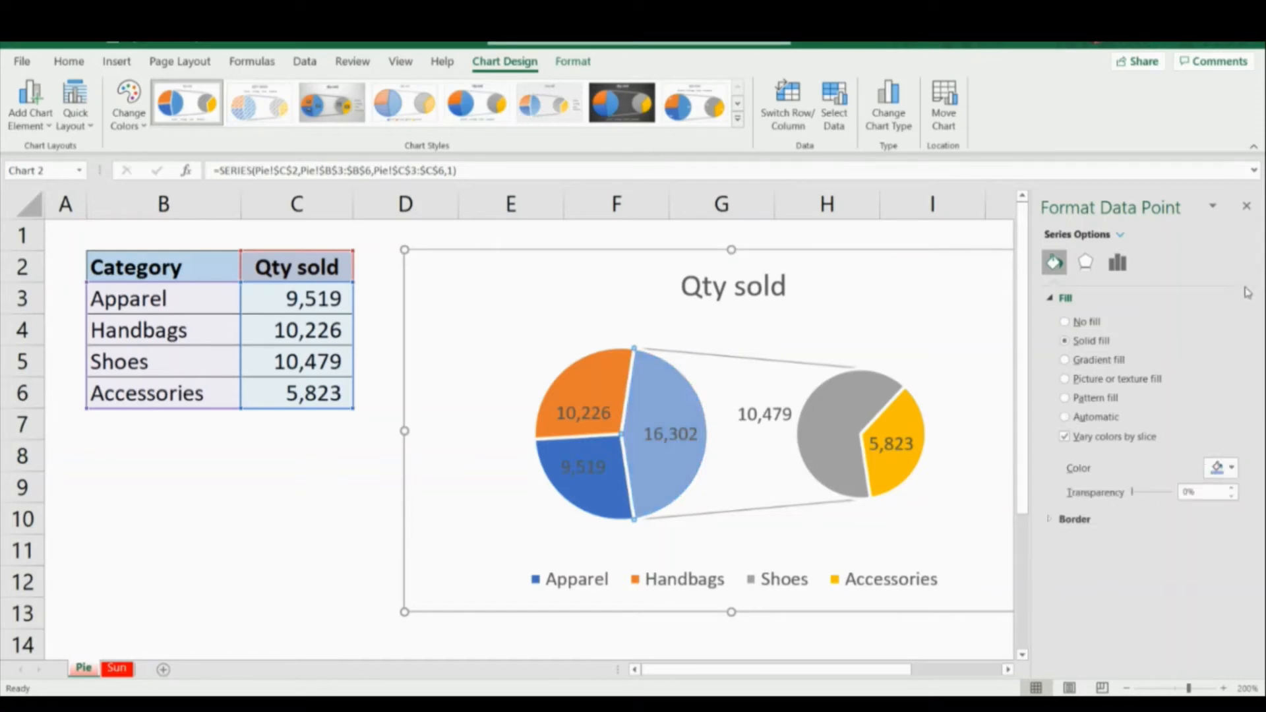
pyautogui.click(1247, 207)
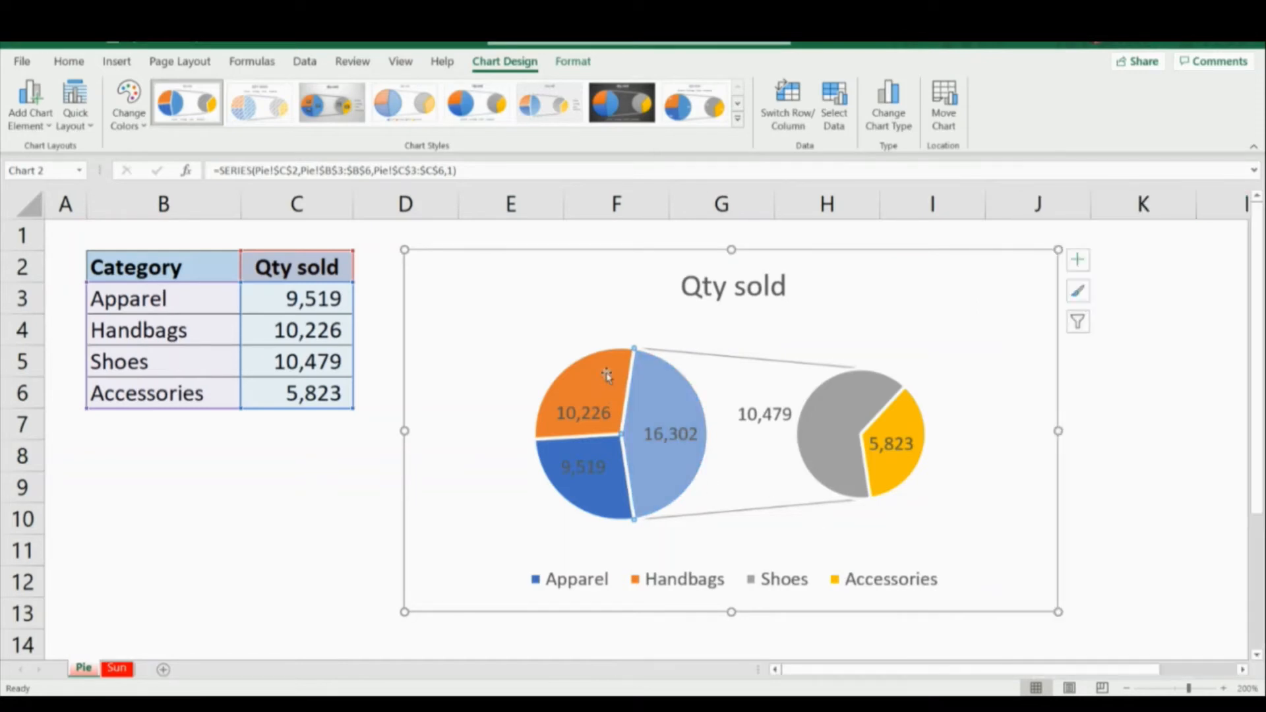
pyautogui.click(1147, 412)
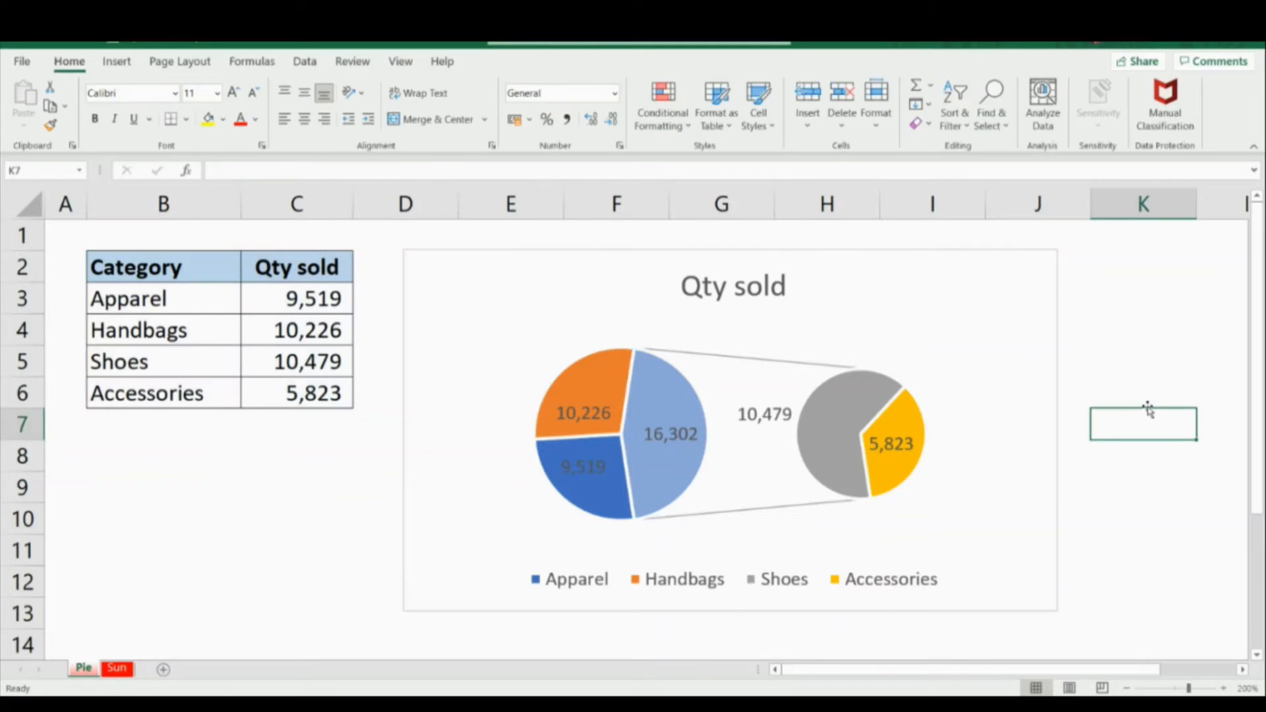
# Step: Delete the Pie of Pie chart and insert a Bar of Pie chart from the data in B2:C6
pyautogui.click(589, 261)
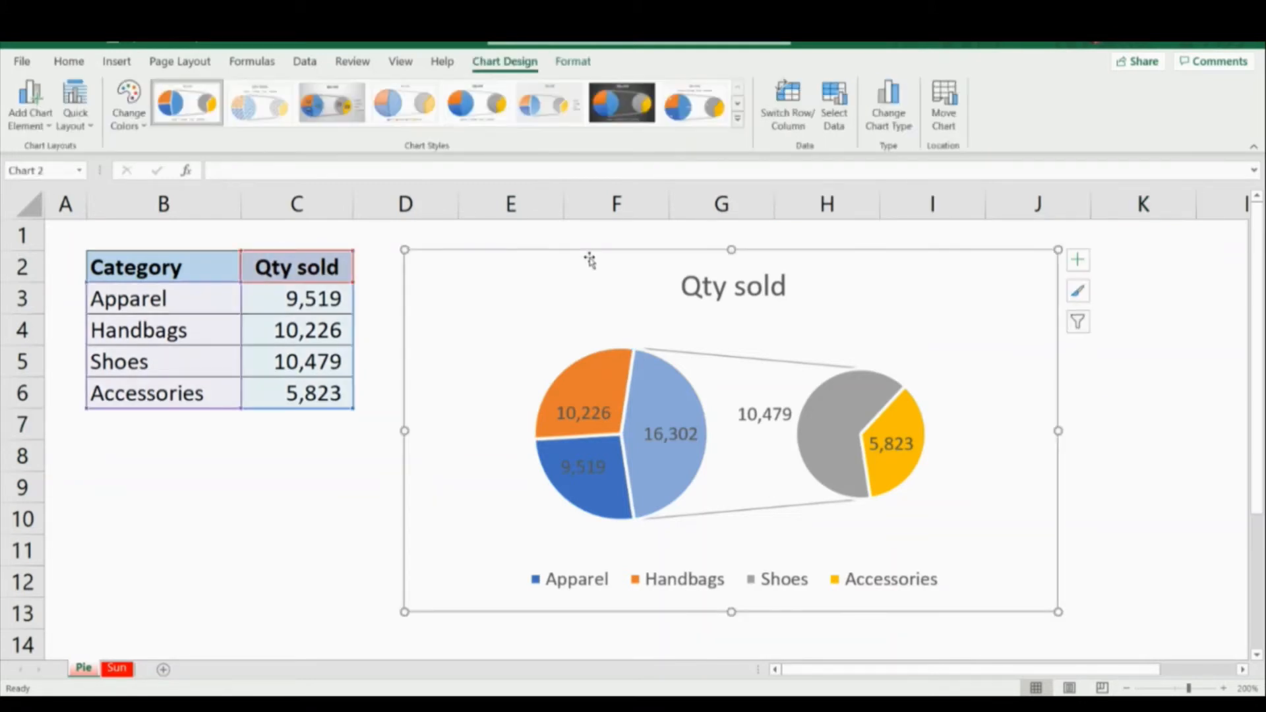
pyautogui.press('Delete')
pyautogui.moveTo(148, 280); pyautogui.dragTo(310, 394)
pyautogui.click(117, 63)
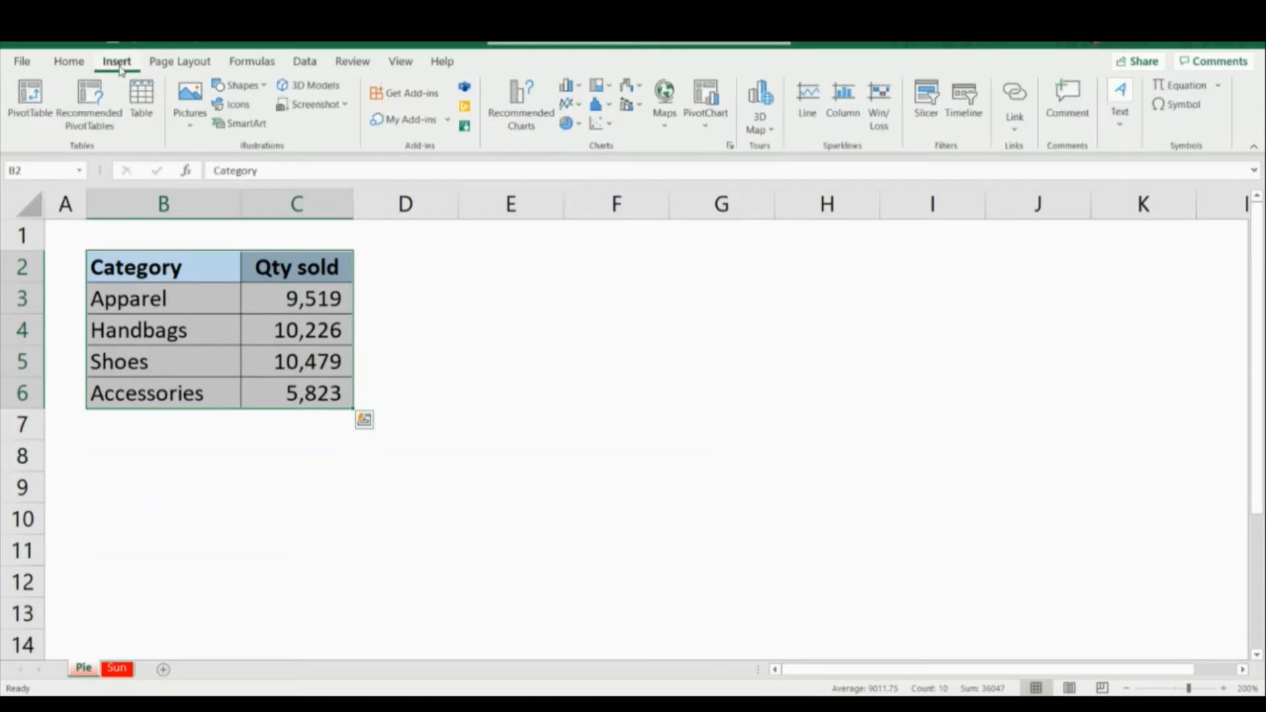
pyautogui.click(574, 124)
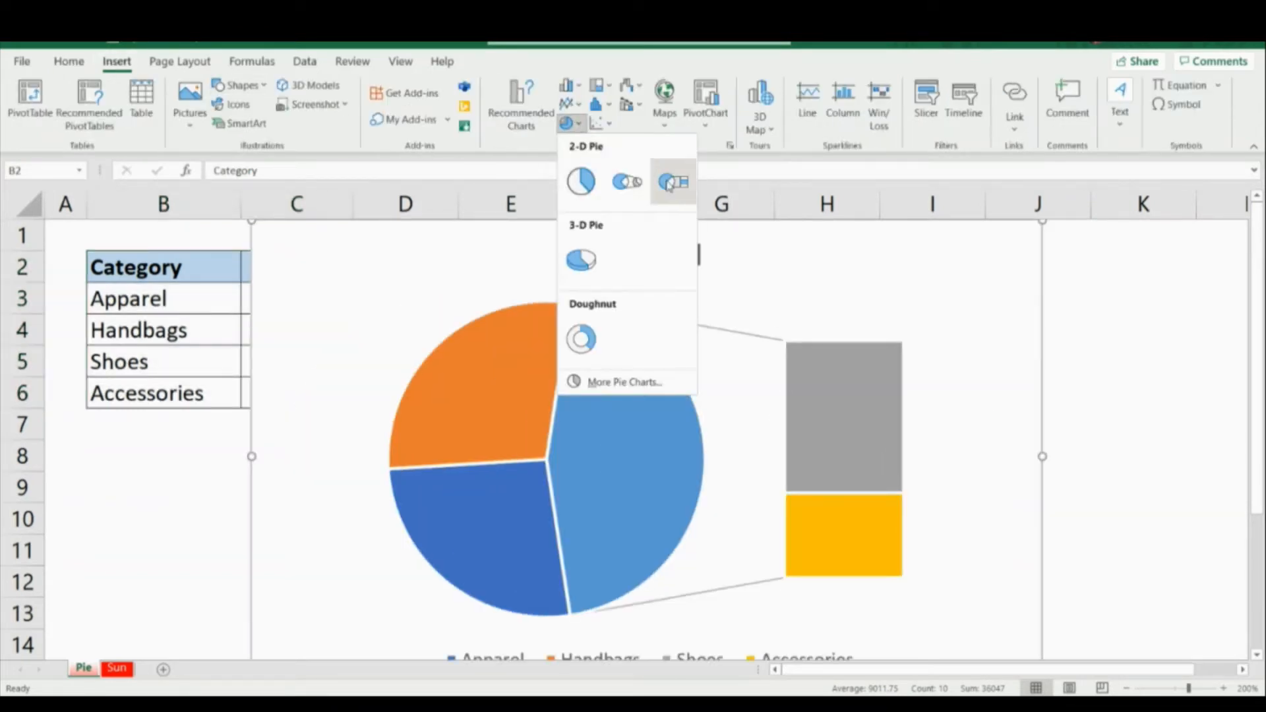
pyautogui.click(682, 190)
# Step: Shrink the Bar of Pie chart, place it beside the data table and add data labels to it
pyautogui.moveTo(937, 273); pyautogui.dragTo(970, 283)
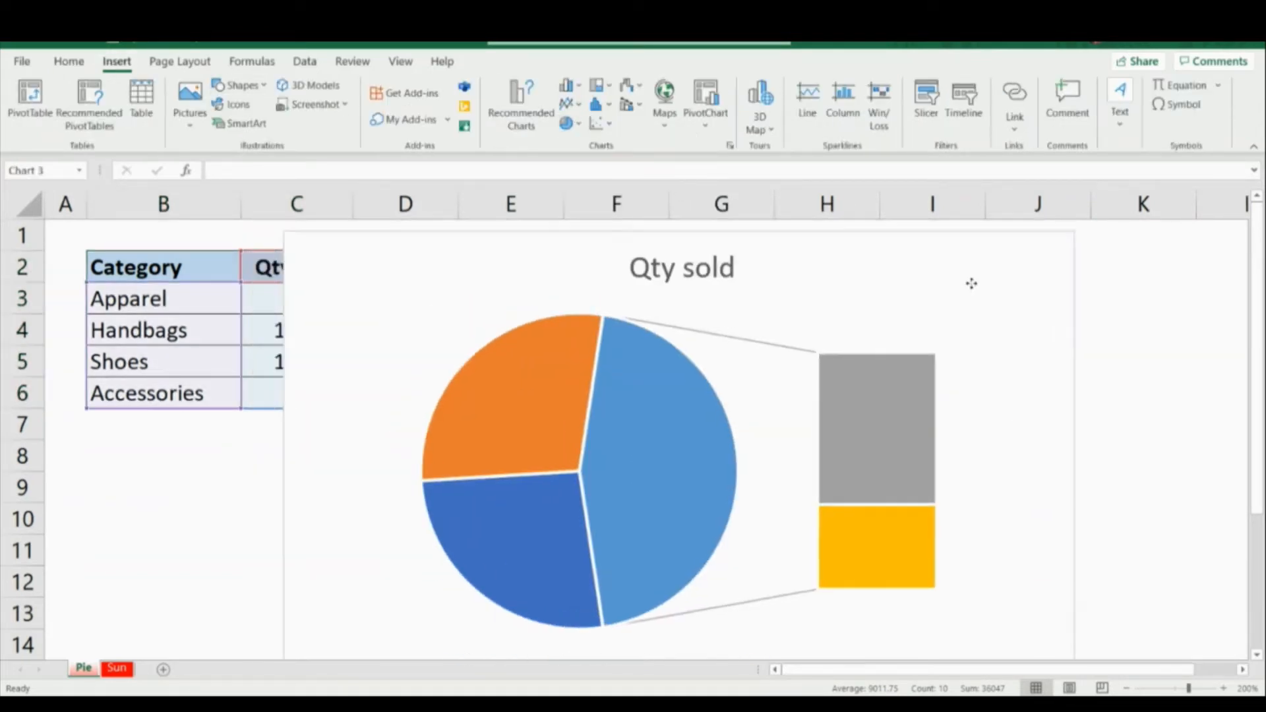
pyautogui.moveTo(1077, 232); pyautogui.dragTo(989, 342)
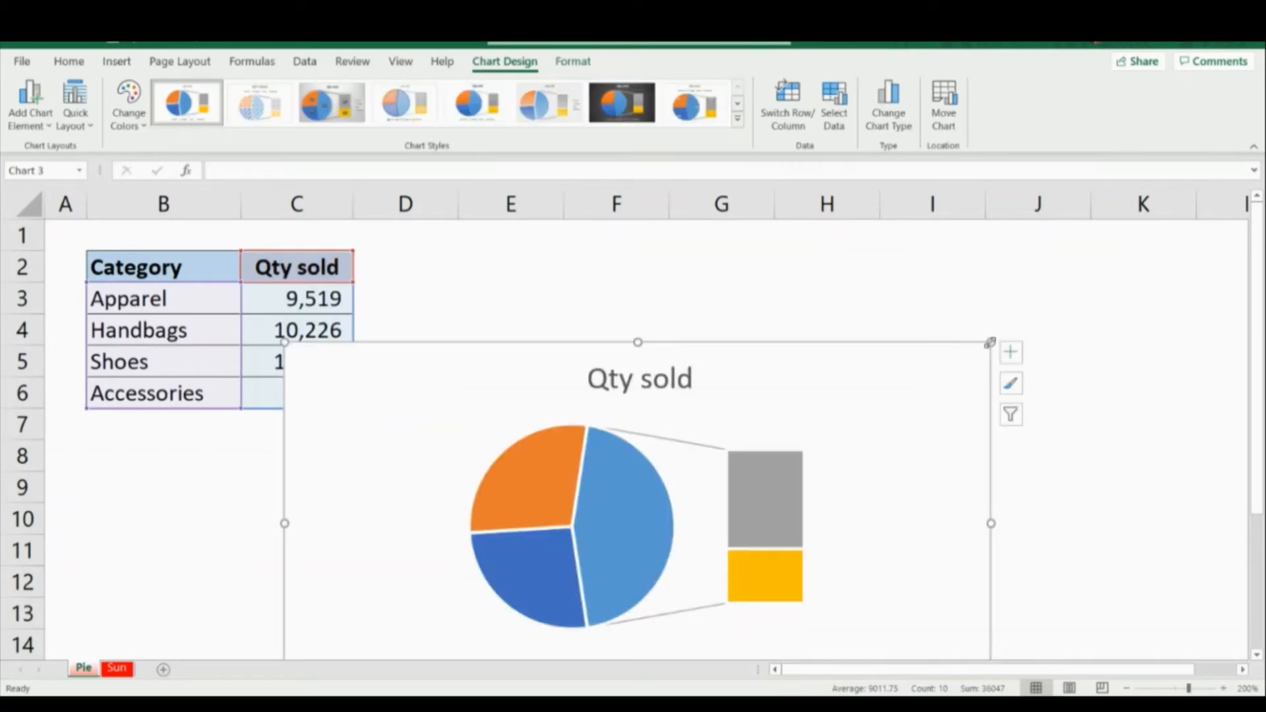
pyautogui.moveTo(922, 380); pyautogui.dragTo(1045, 280)
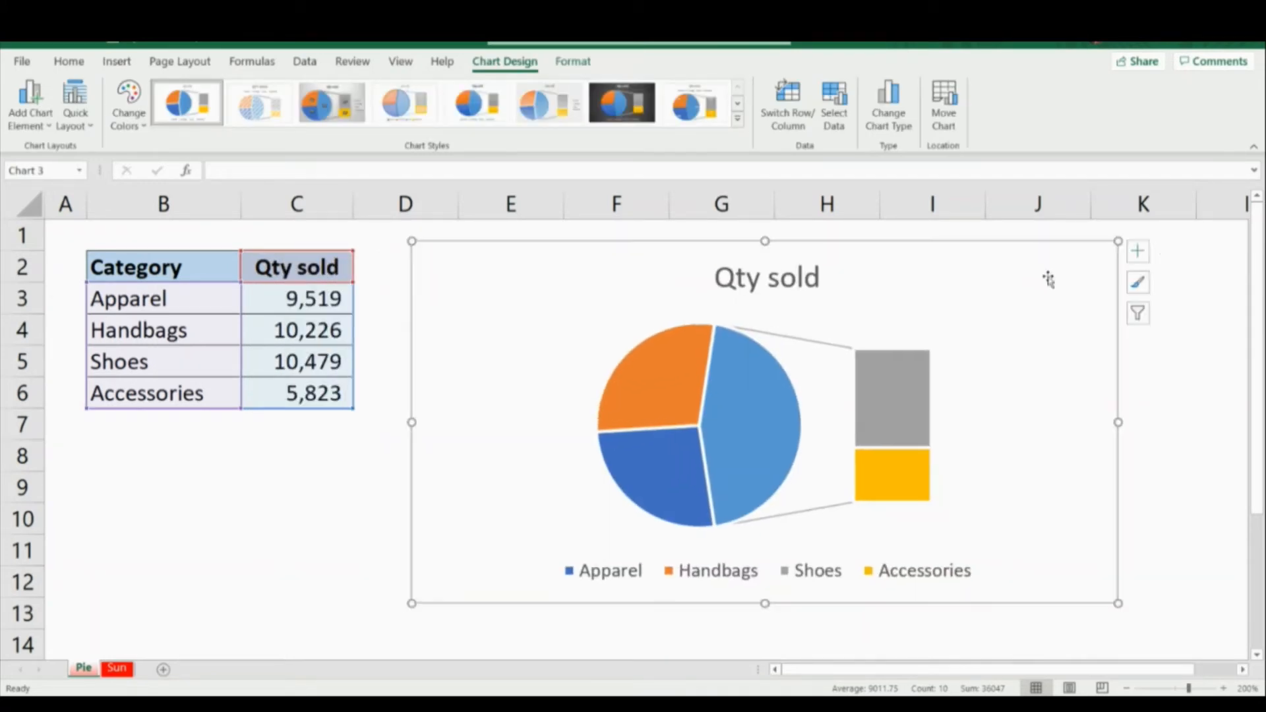
pyautogui.click(1139, 251)
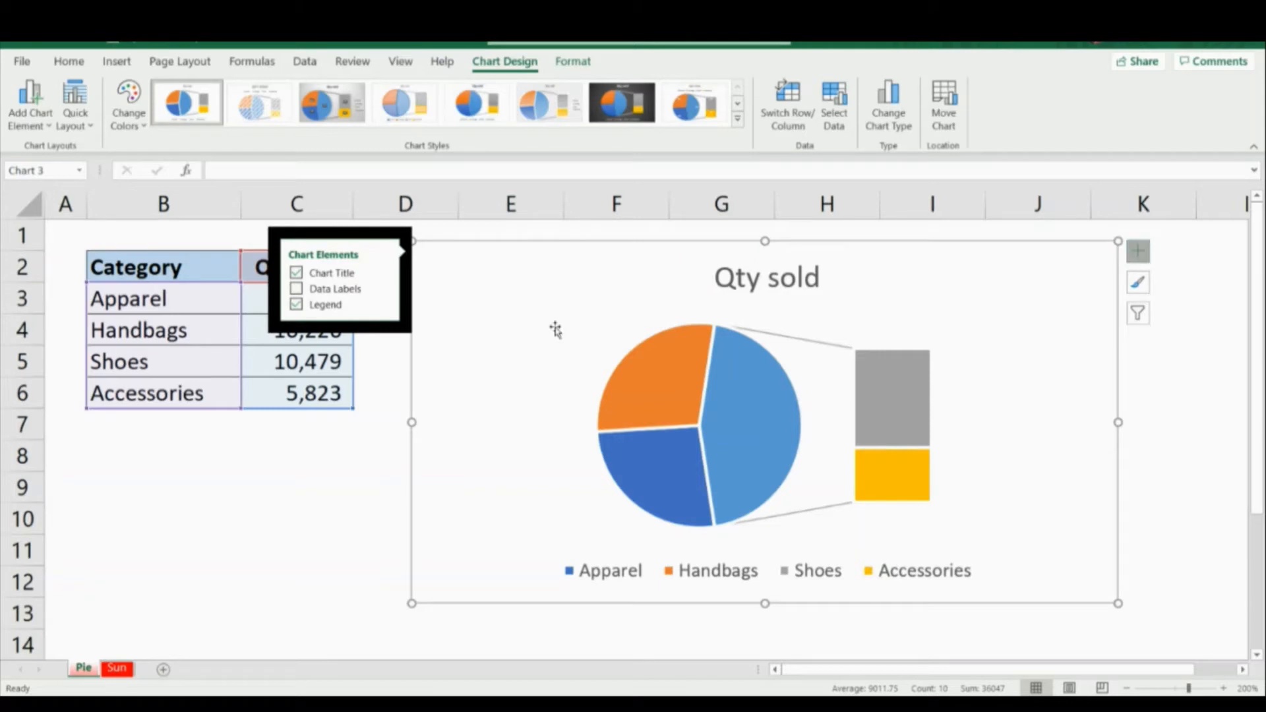
pyautogui.click(296, 290)
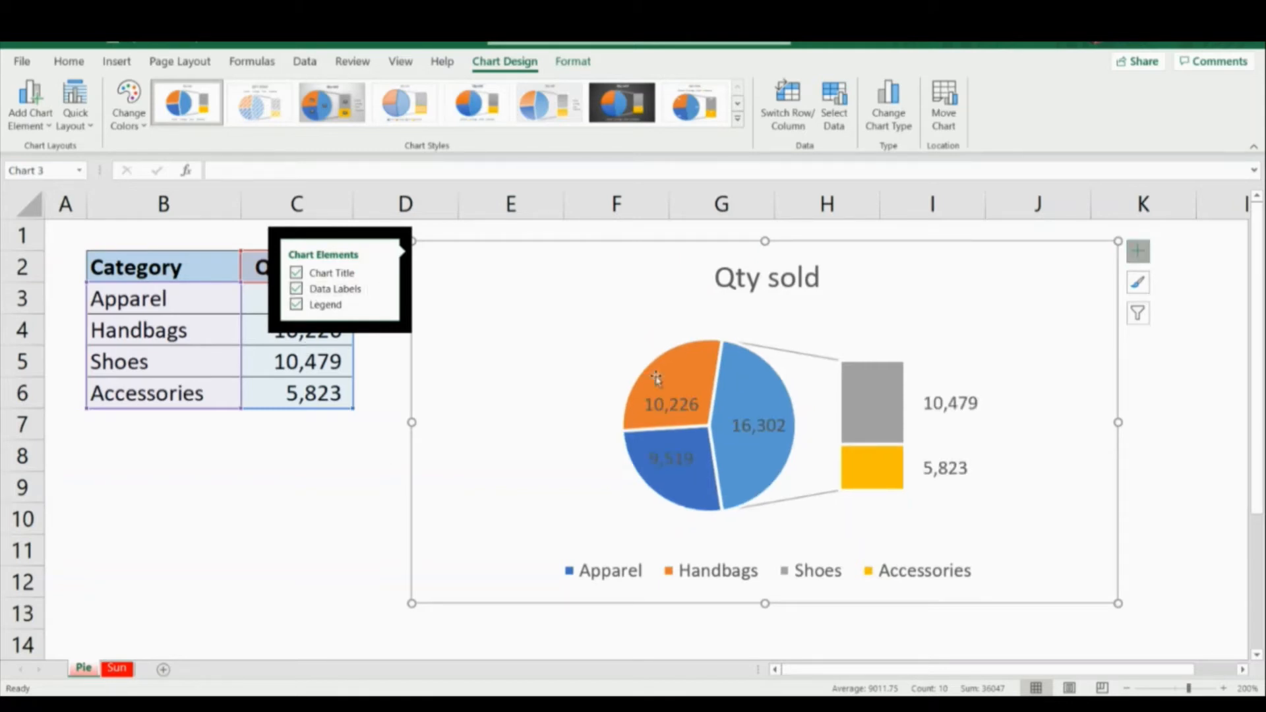
pyautogui.click(346, 495)
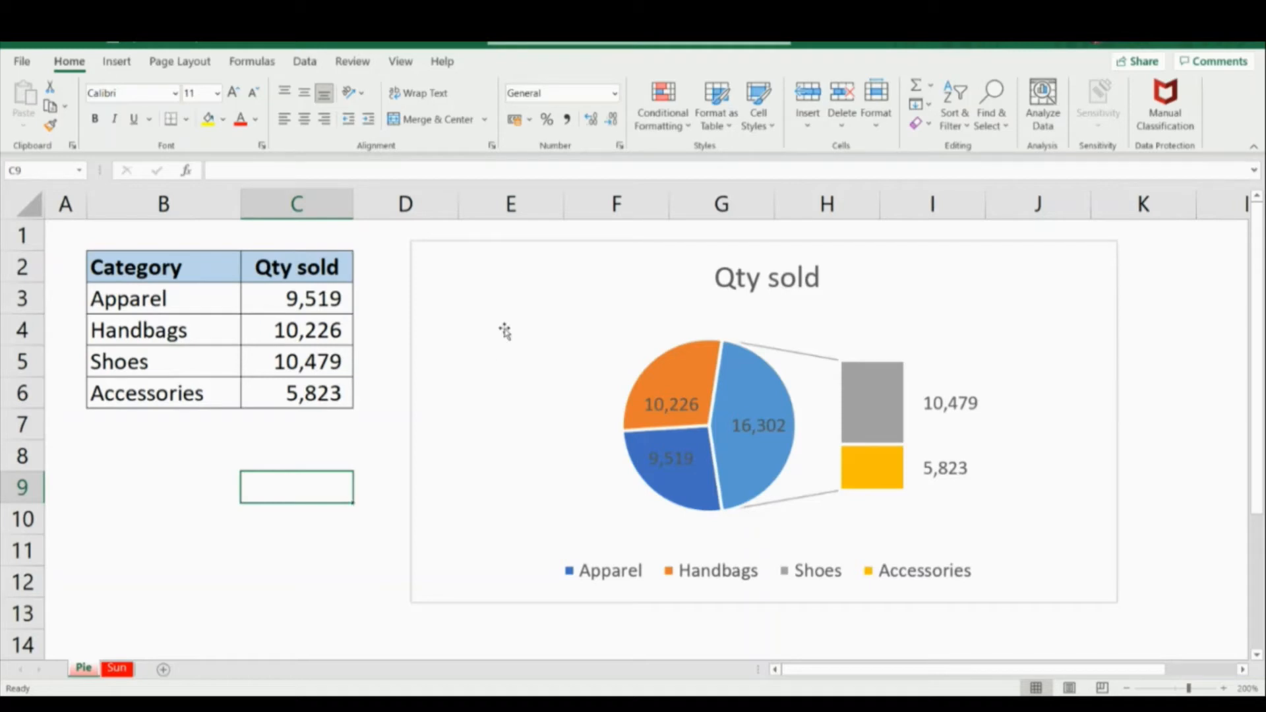
pyautogui.click(952, 405)
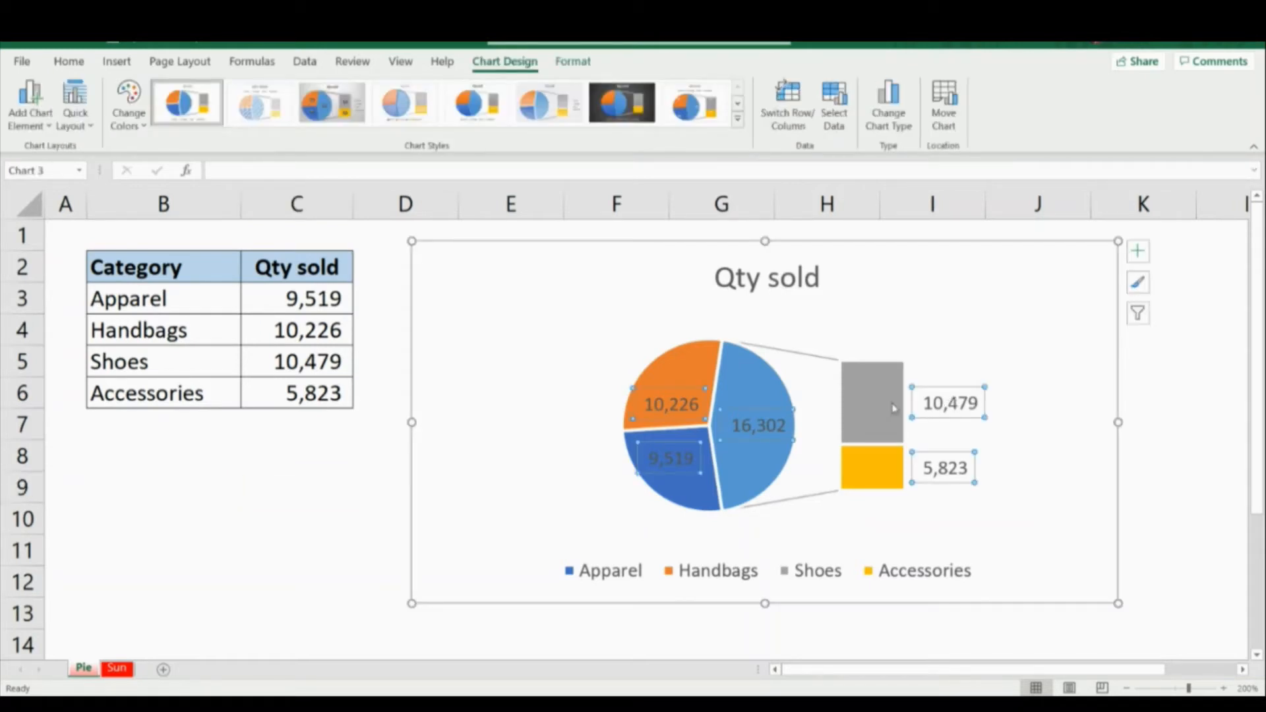
pyautogui.click(322, 449)
# Step: Delete the Bar of Pie chart and insert a 3-D Pie chart from the data in B2:C6
pyautogui.click(460, 249)
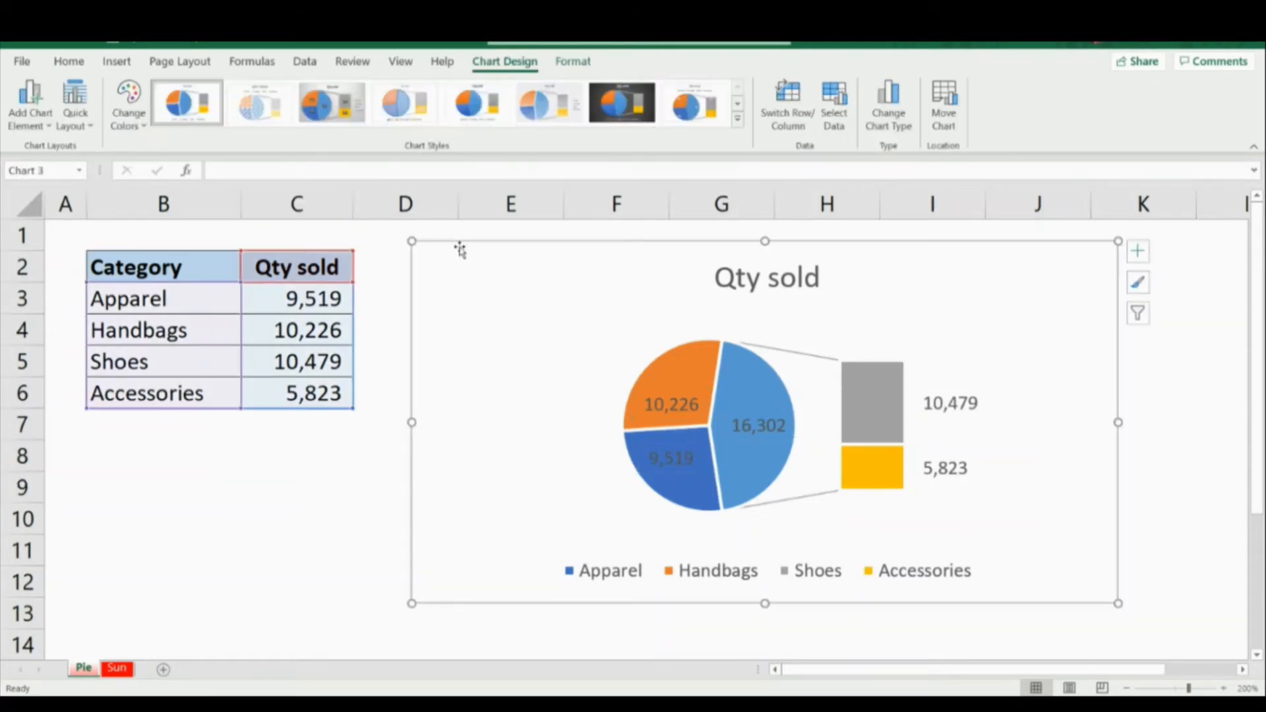
pyautogui.press('Delete')
pyautogui.moveTo(174, 269); pyautogui.dragTo(276, 389)
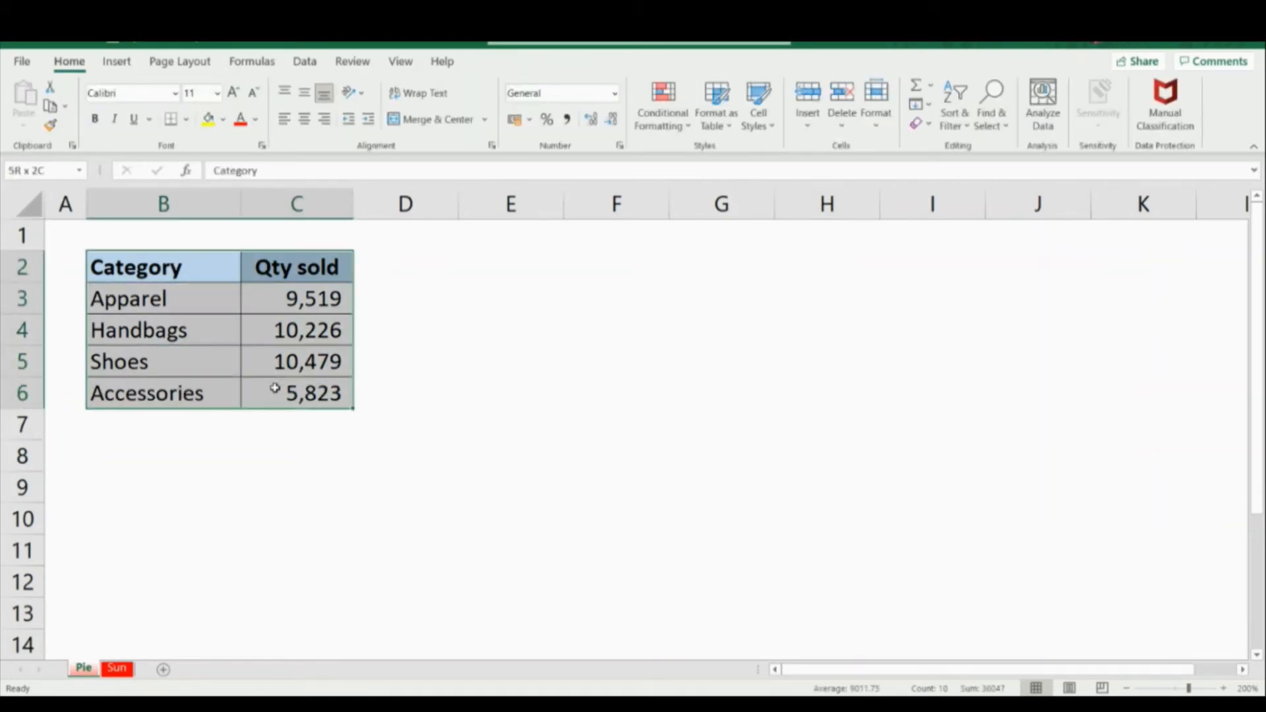
pyautogui.click(116, 61)
pyautogui.click(577, 126)
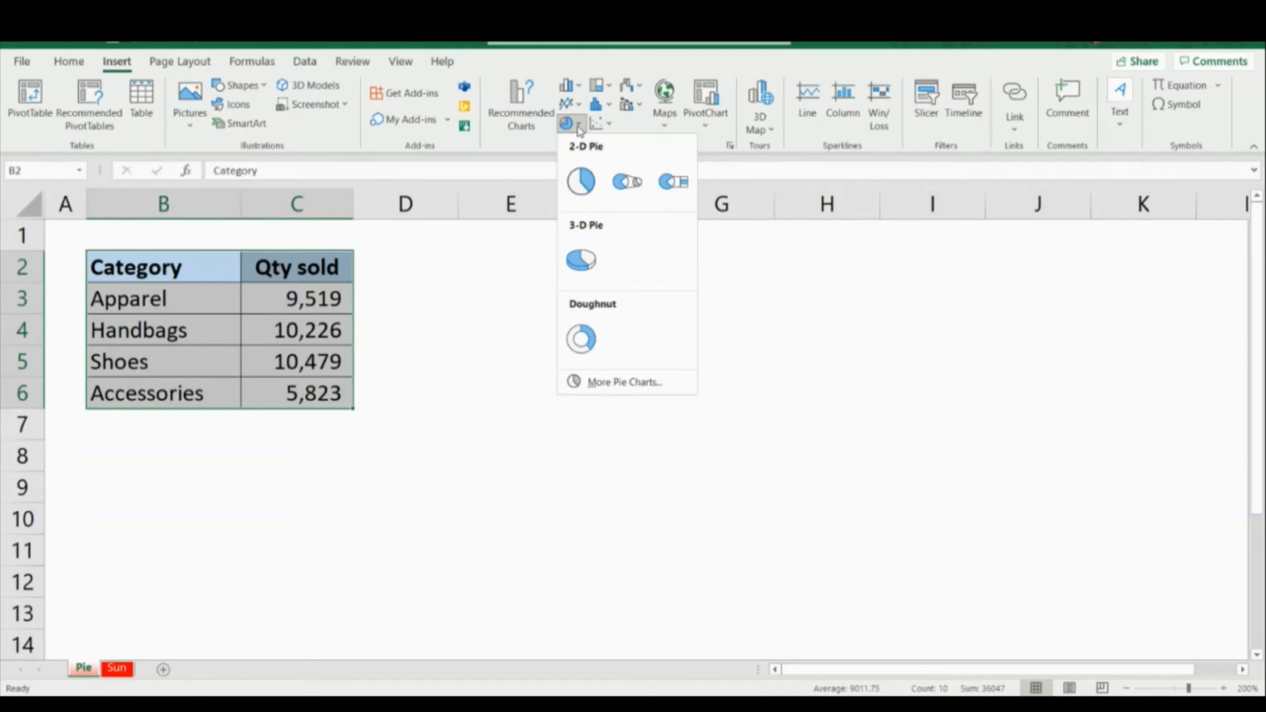
pyautogui.click(581, 260)
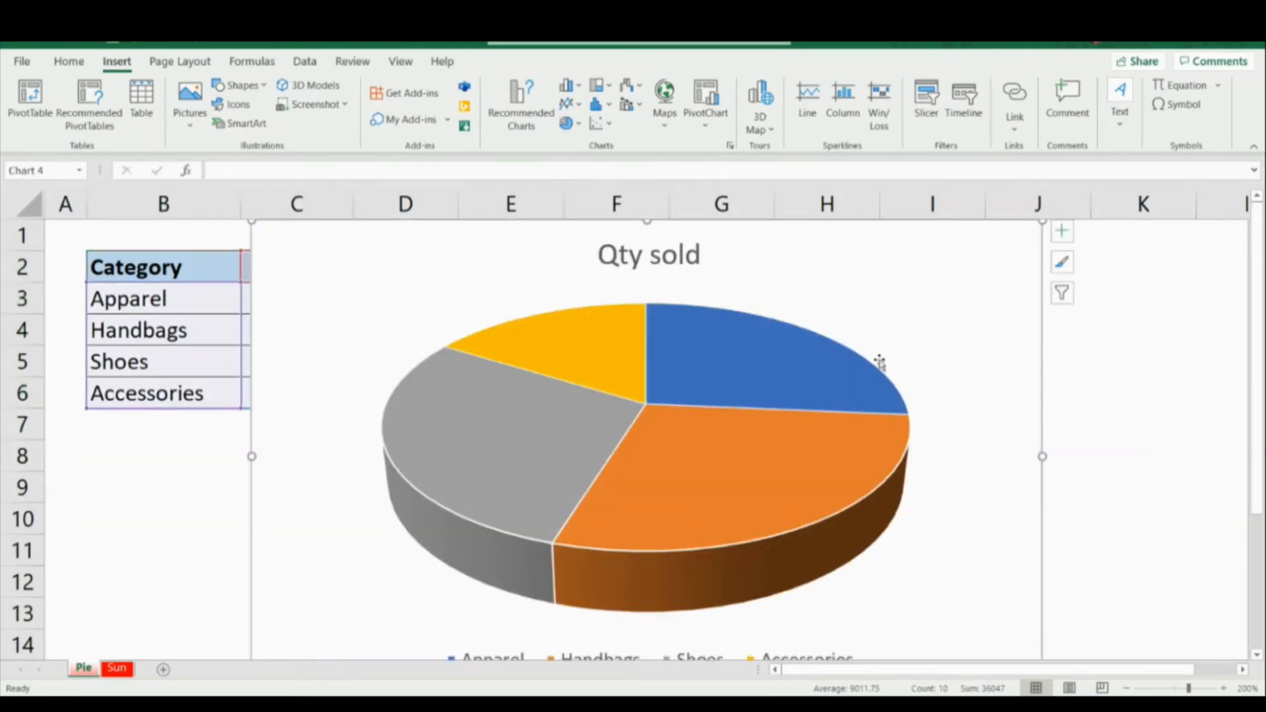
# Step: Shrink the 3-D Pie chart, place it beside the data table and add data labels to it
pyautogui.moveTo(1040, 223); pyautogui.dragTo(871, 343)
pyautogui.moveTo(788, 388); pyautogui.dragTo(968, 295)
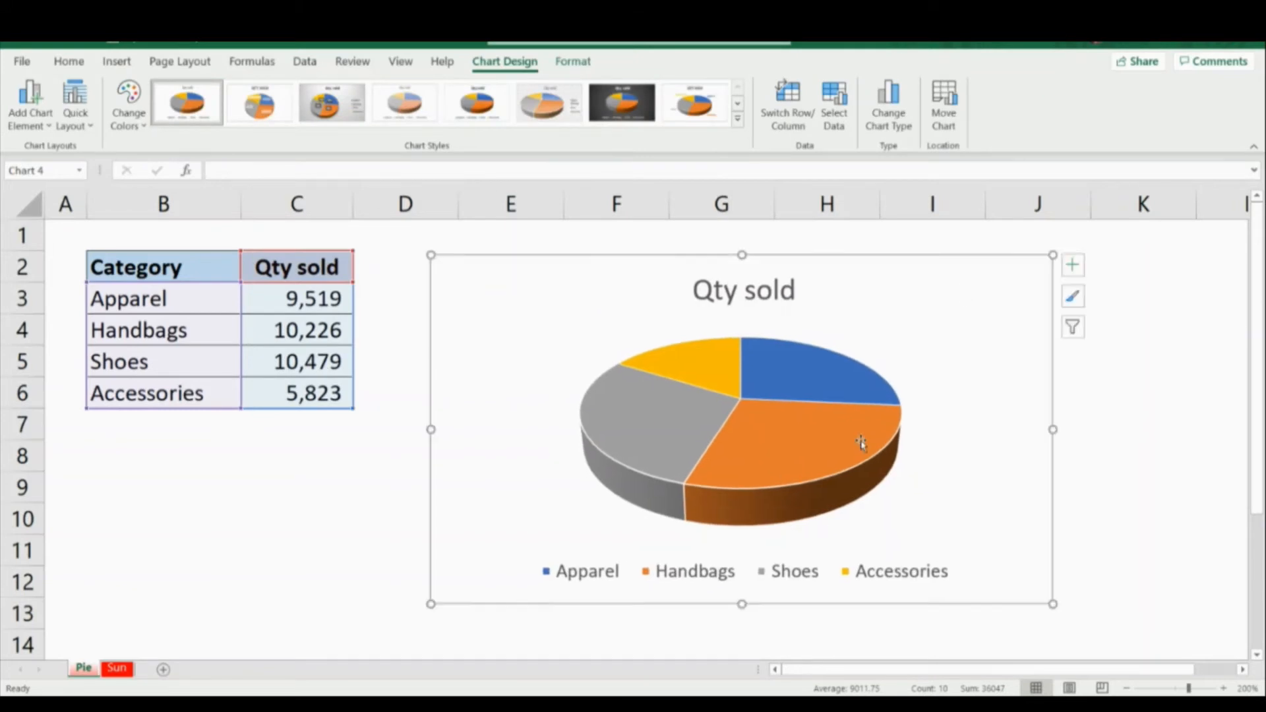
pyautogui.click(1071, 269)
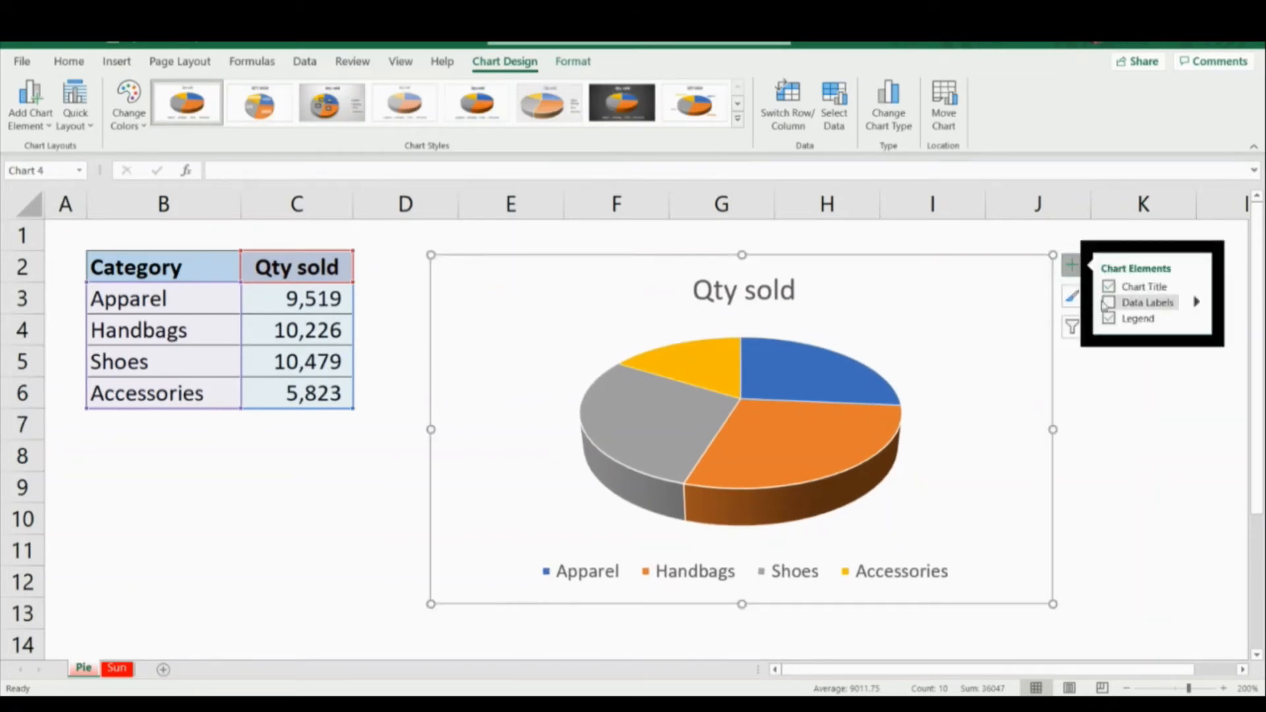
pyautogui.click(1112, 303)
pyautogui.click(1121, 494)
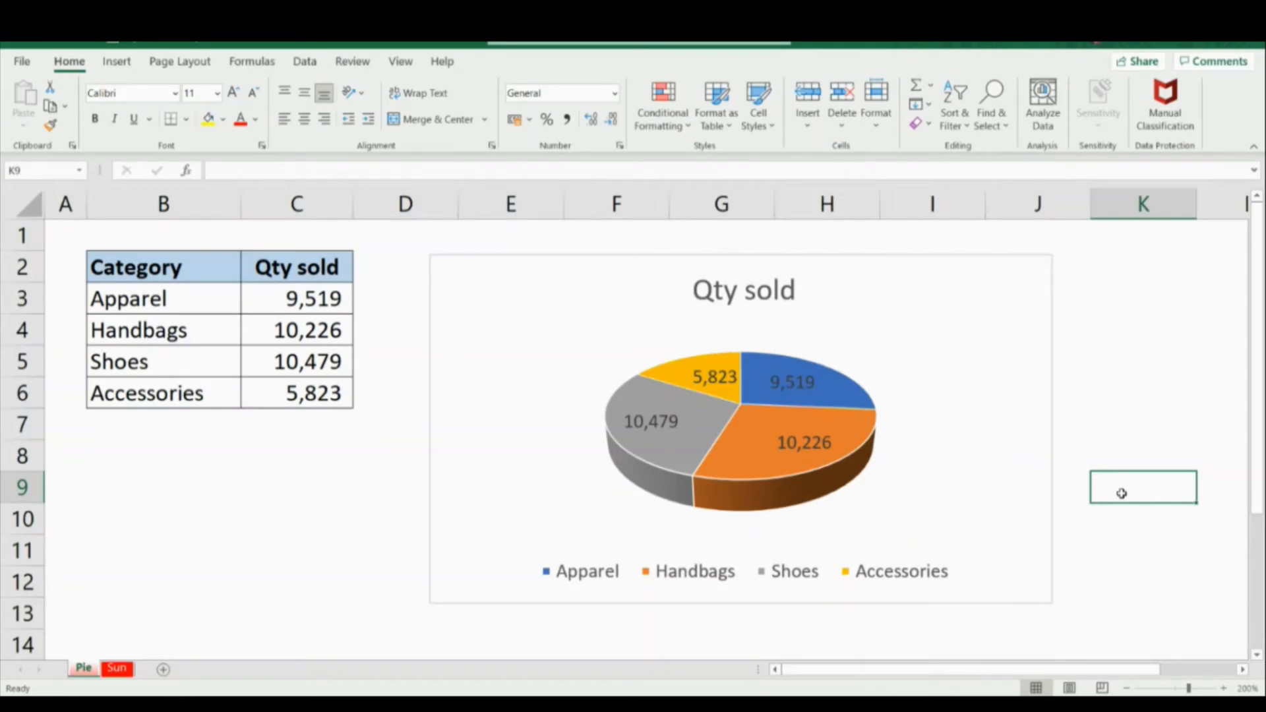
# Step: Delete the 3-D Pie chart and insert a Doughnut chart from the data in B2:C6
pyautogui.click(494, 258)
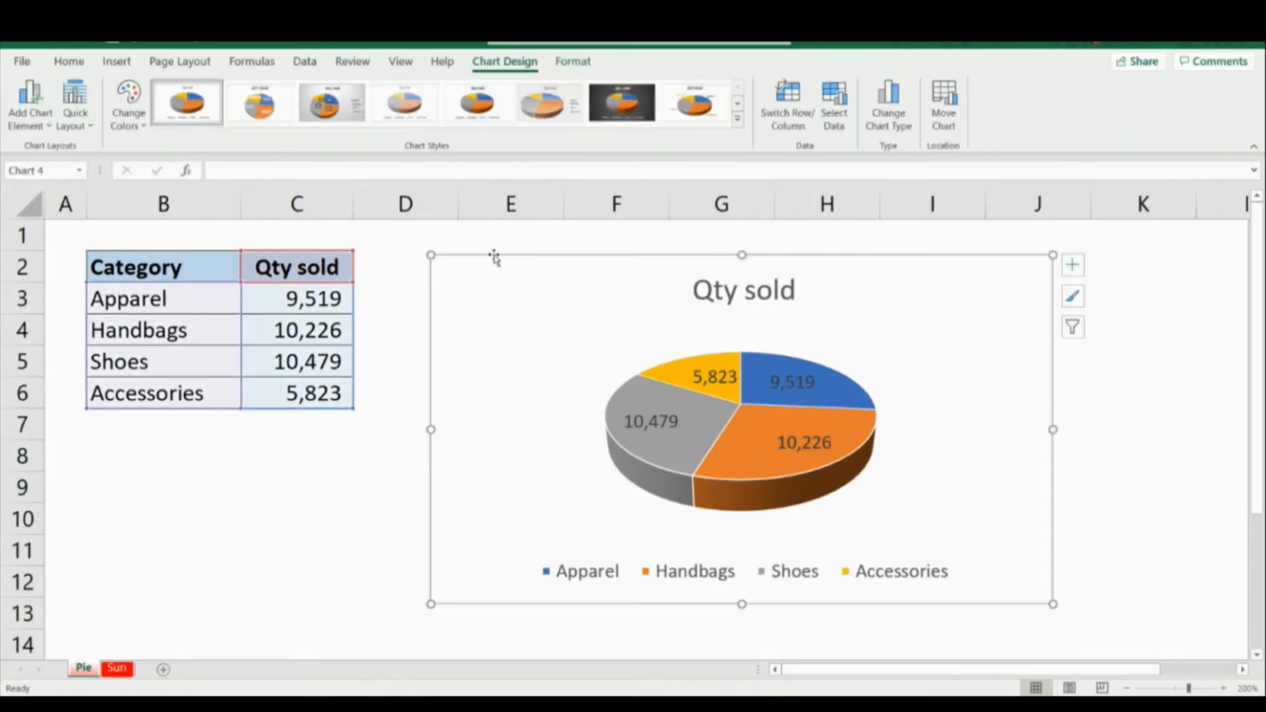
pyautogui.press('Delete')
pyautogui.moveTo(177, 267); pyautogui.dragTo(290, 383)
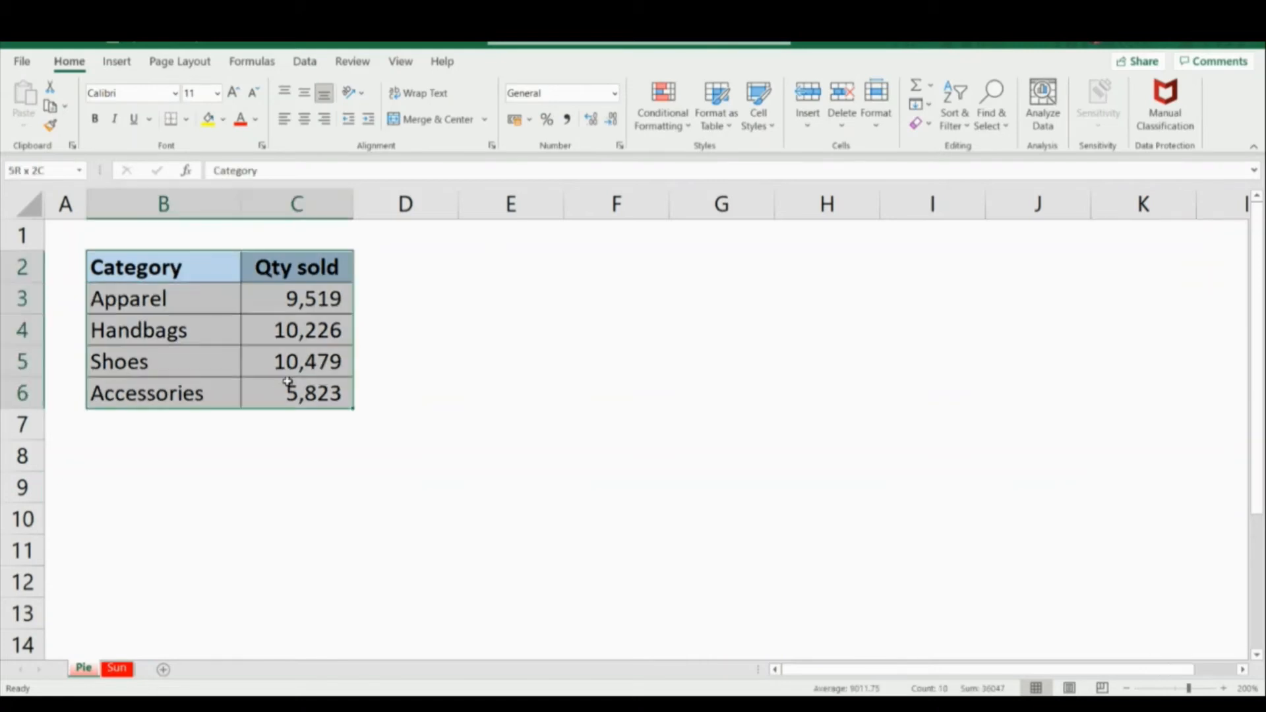
pyautogui.click(117, 66)
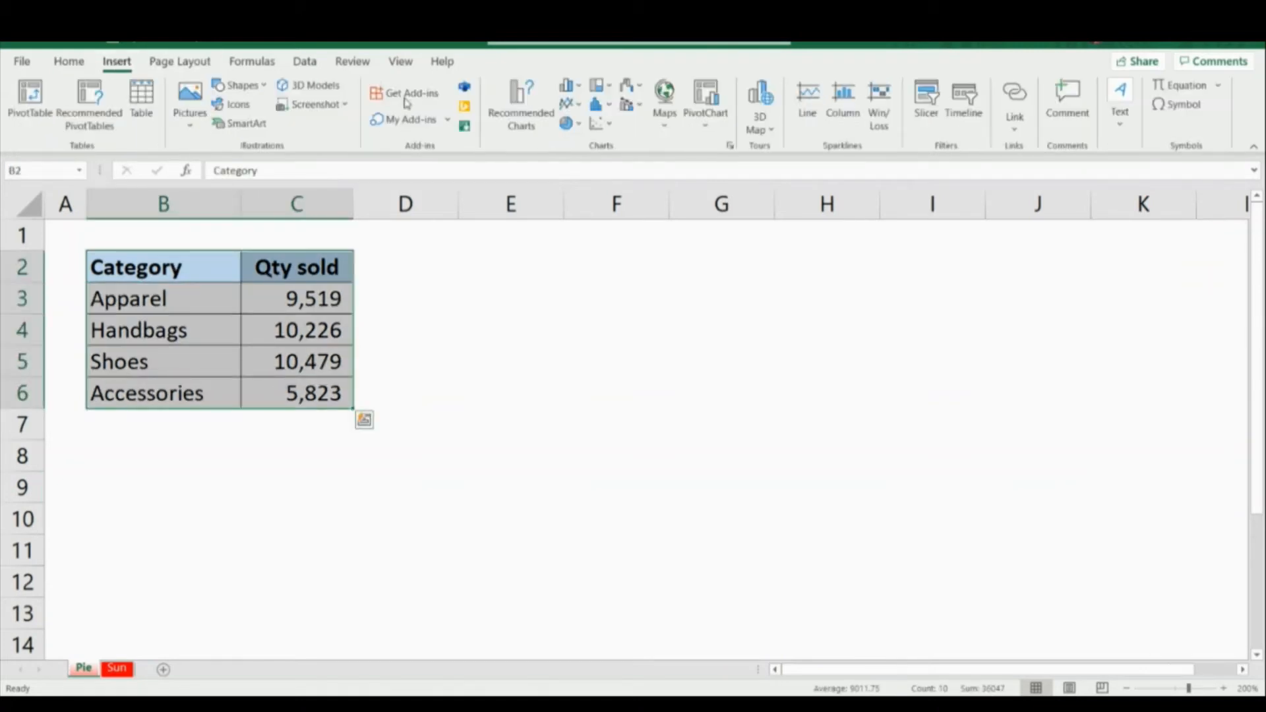
pyautogui.click(571, 124)
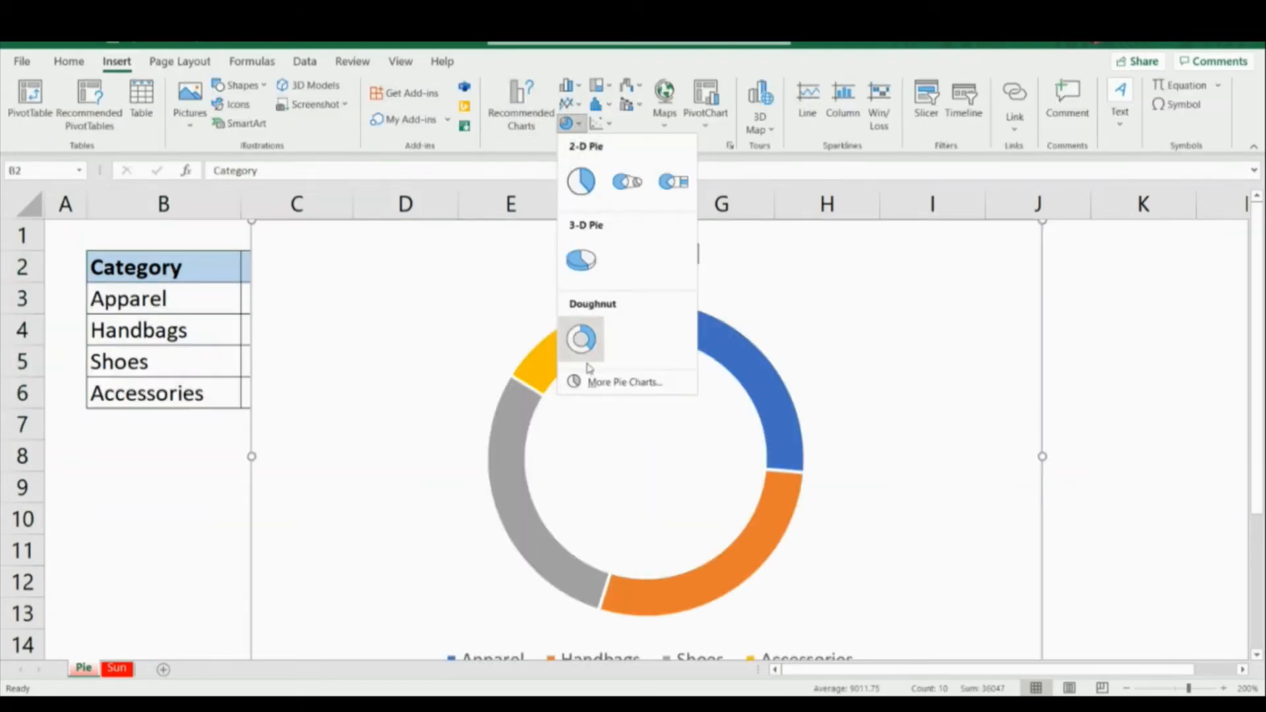
pyautogui.click(581, 339)
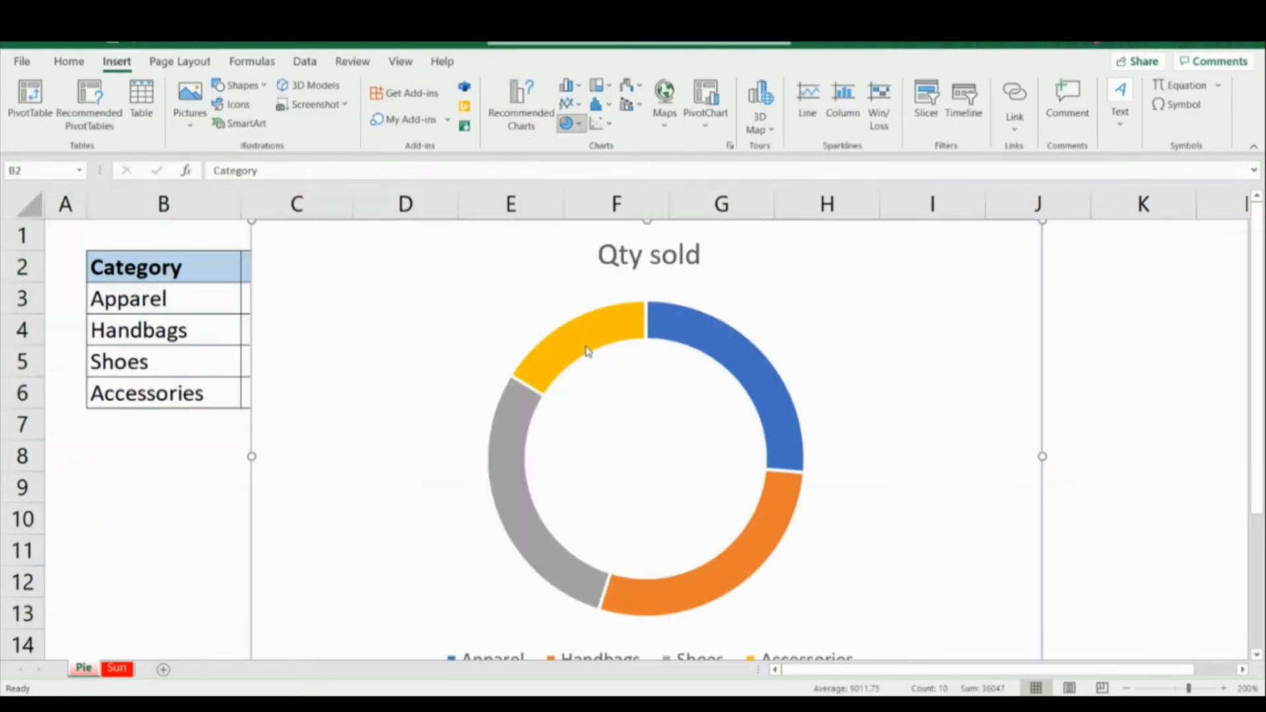
# Step: Shrink the Doughnut chart, place it beside the data table and add data labels to it
pyautogui.click(1035, 210)
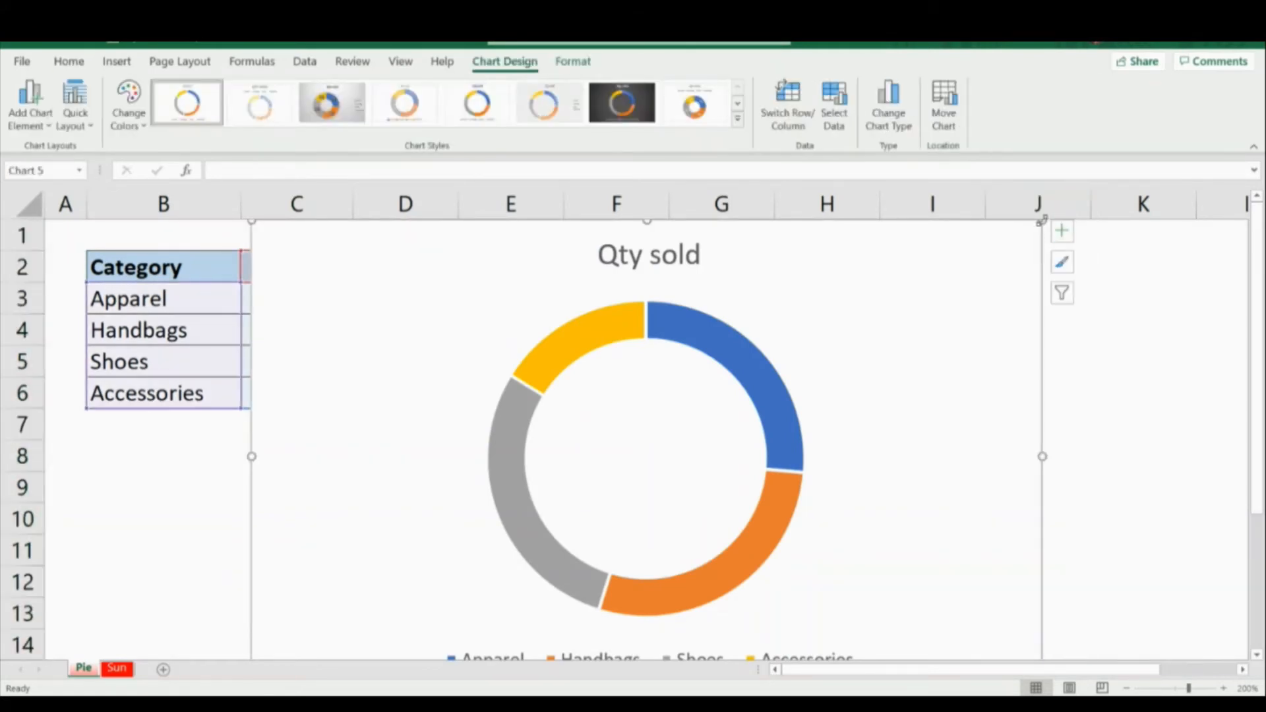
pyautogui.moveTo(1043, 221); pyautogui.dragTo(915, 338)
pyautogui.moveTo(821, 387)
pyautogui.mouseDown()
pyautogui.moveTo(977, 309)
pyautogui.moveTo(965, 322)
pyautogui.mouseUp()
pyautogui.click(1090, 294)
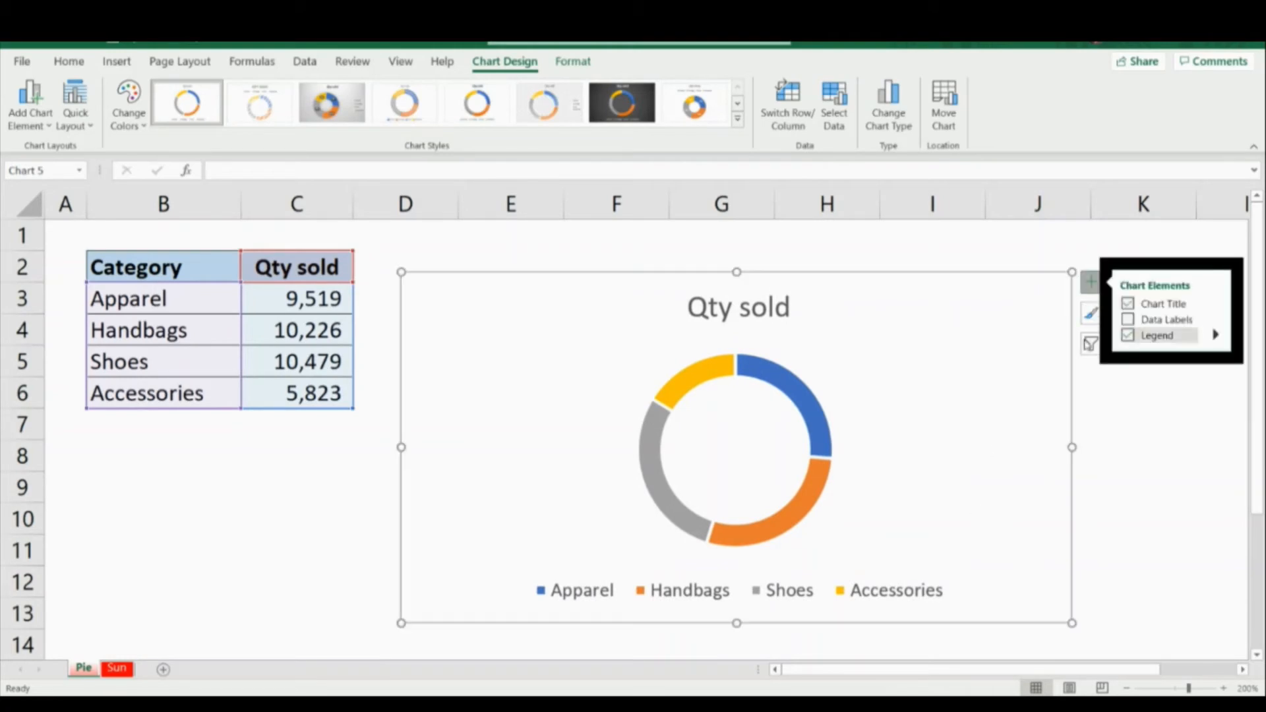
pyautogui.click(1128, 319)
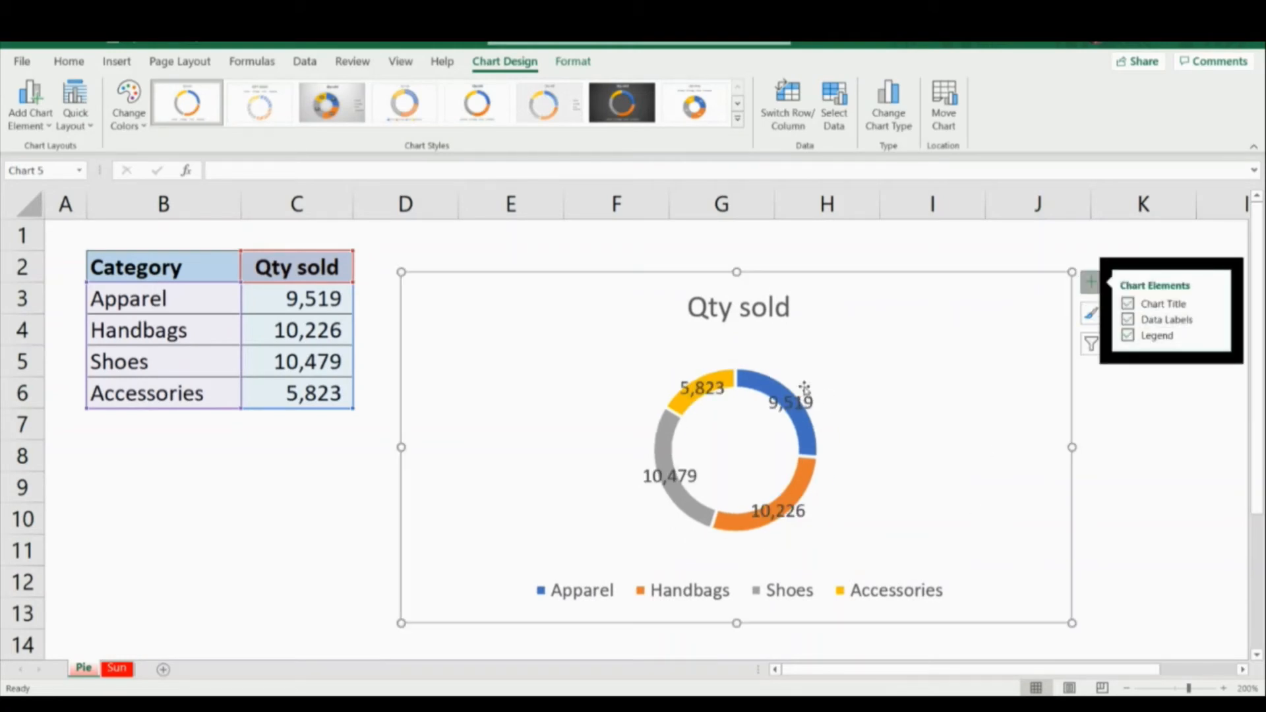
pyautogui.click(1117, 387)
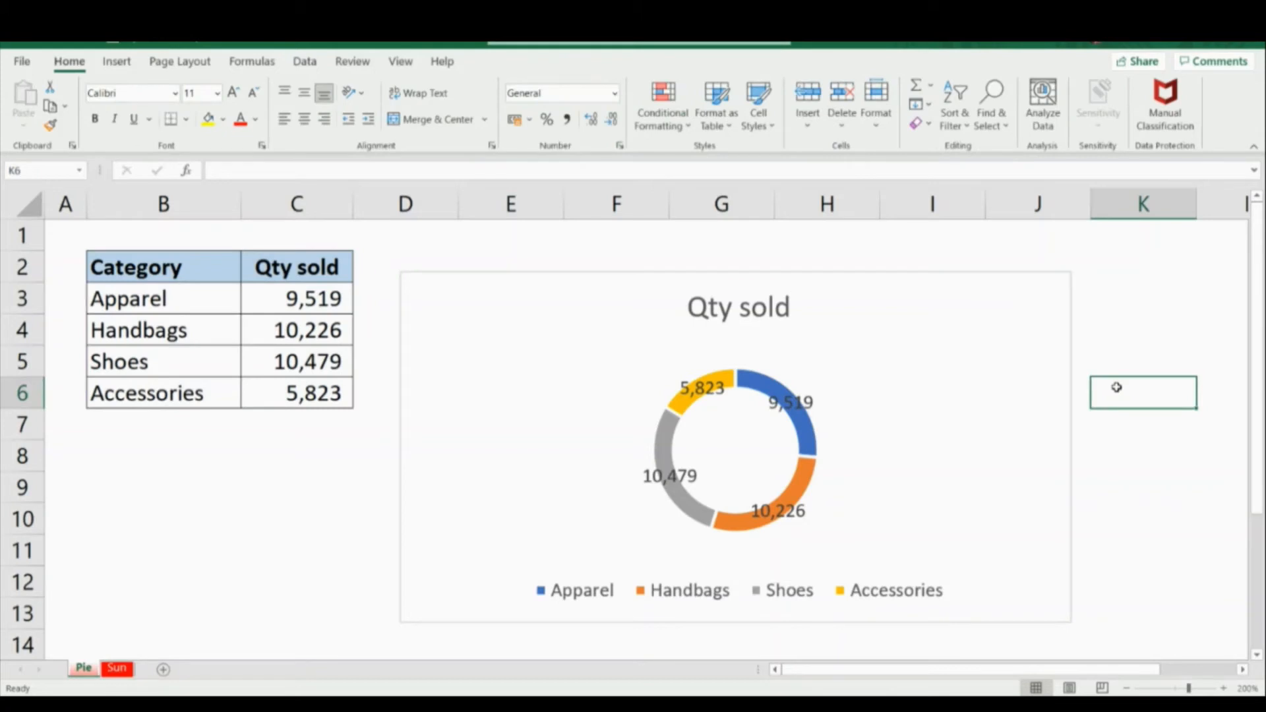
# Step: Preview the pie chart variants for the Doughnut chart and change its chart type to the plain 2-D Pie
pyautogui.click(299, 443)
pyautogui.click(602, 401)
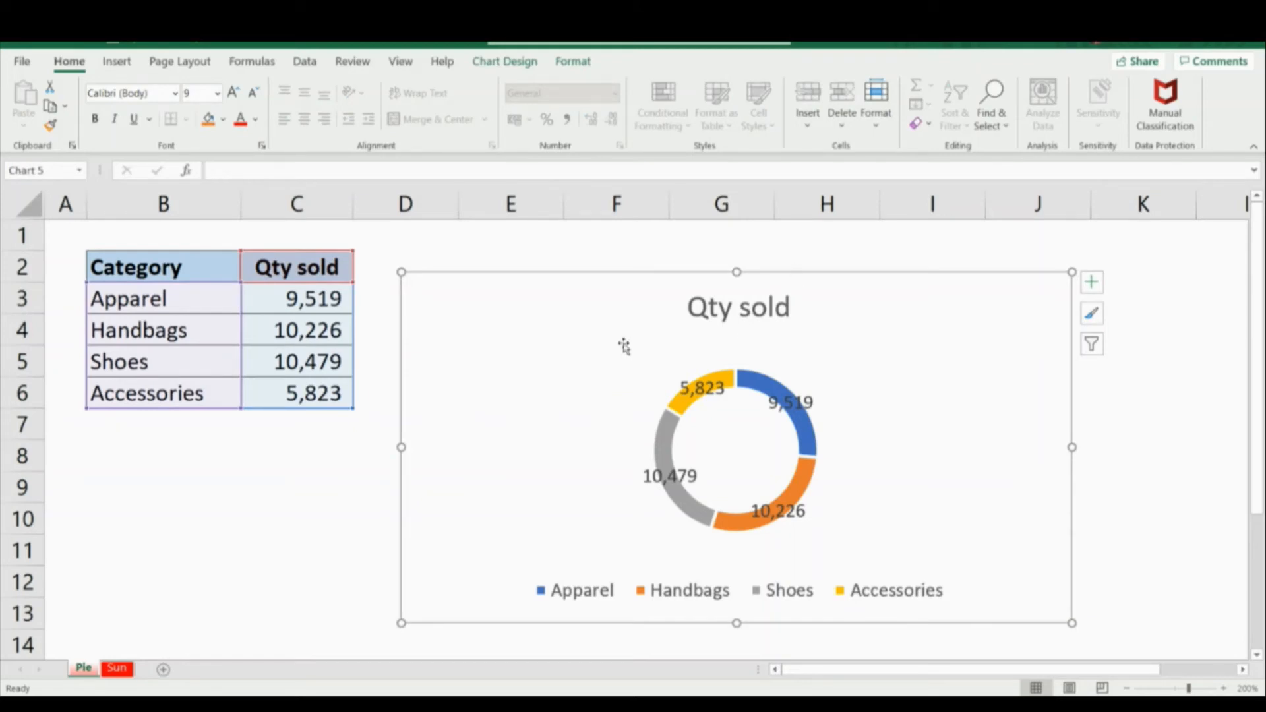
pyautogui.rightClick(671, 344)
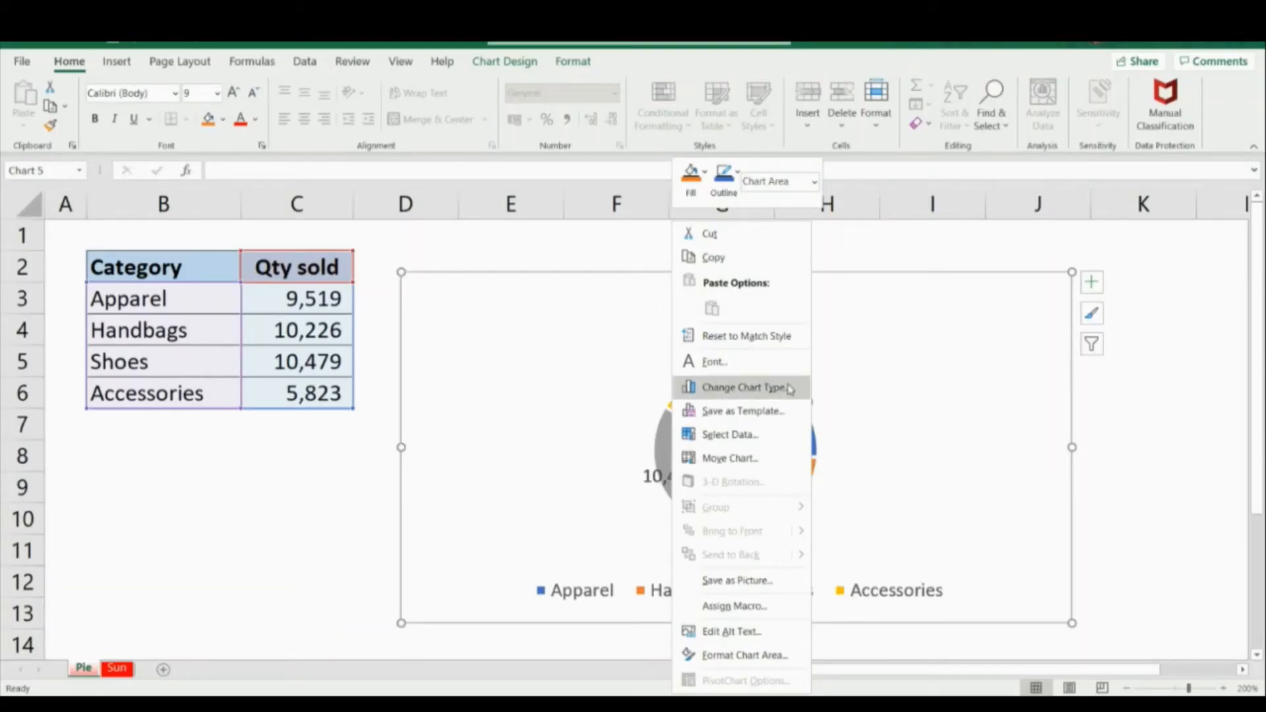
pyautogui.click(790, 389)
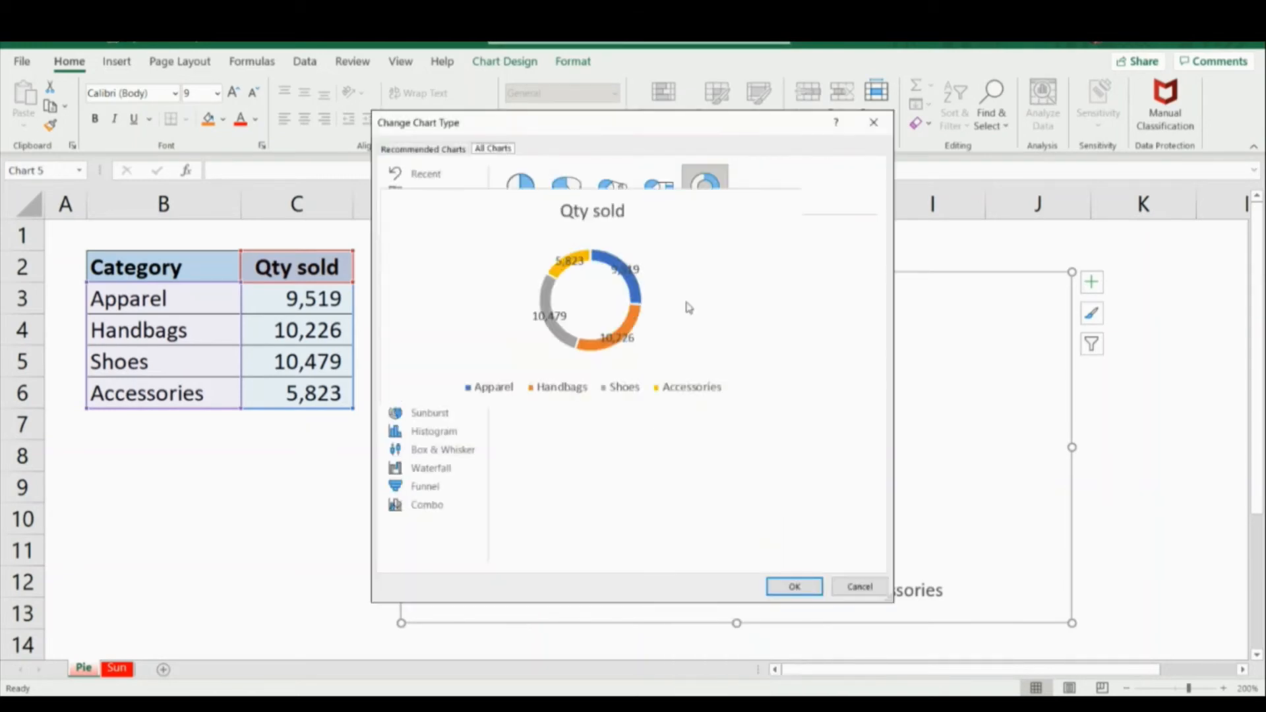
pyautogui.click(521, 198)
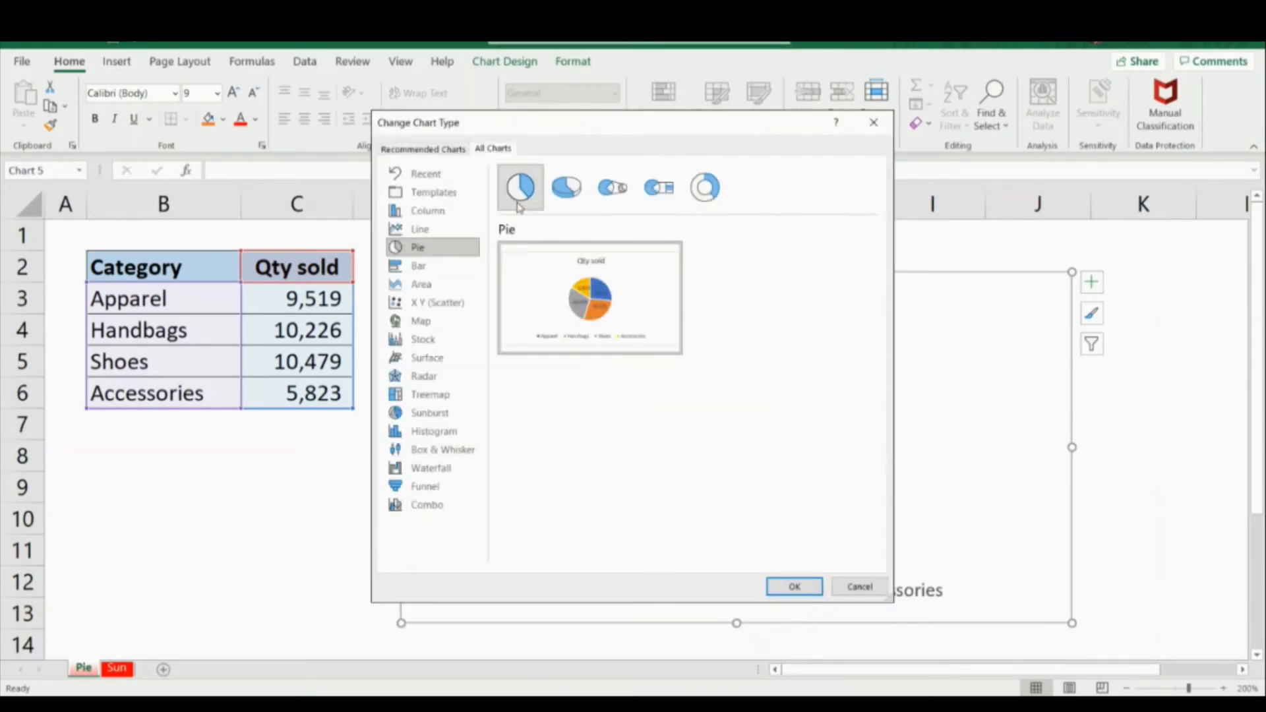
pyautogui.click(573, 204)
pyautogui.click(614, 198)
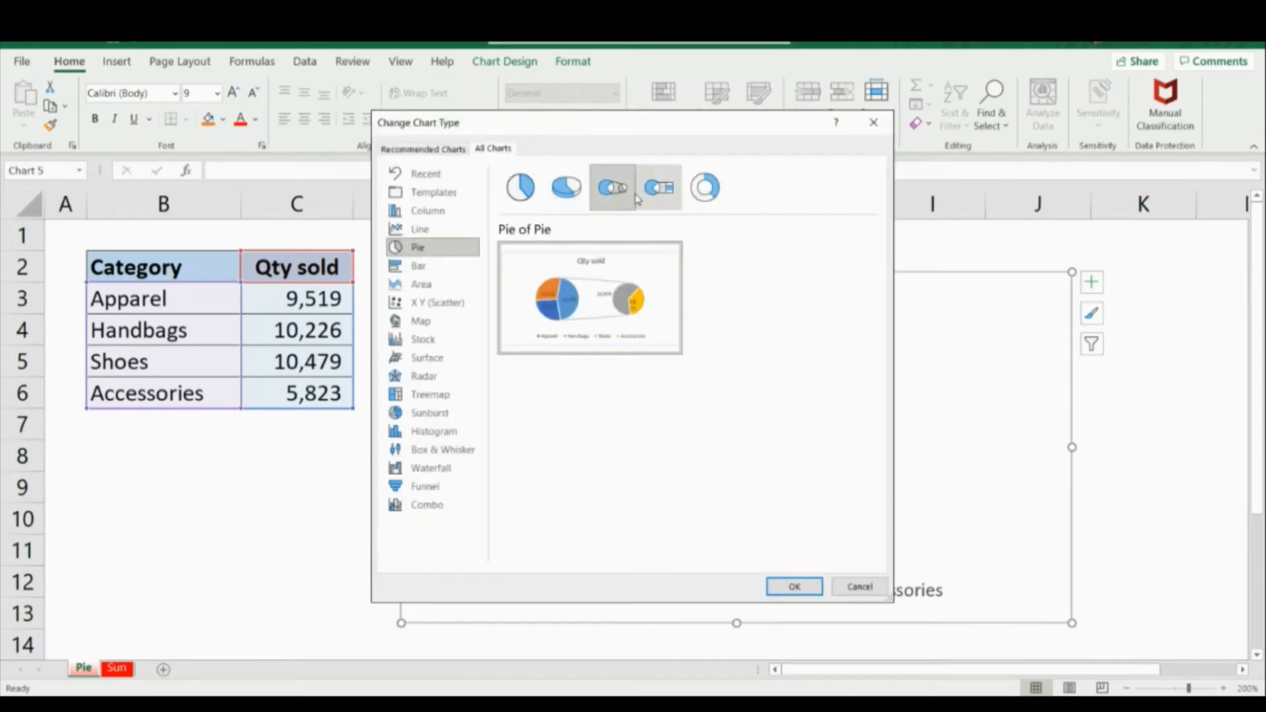
pyautogui.click(660, 198)
pyautogui.click(519, 204)
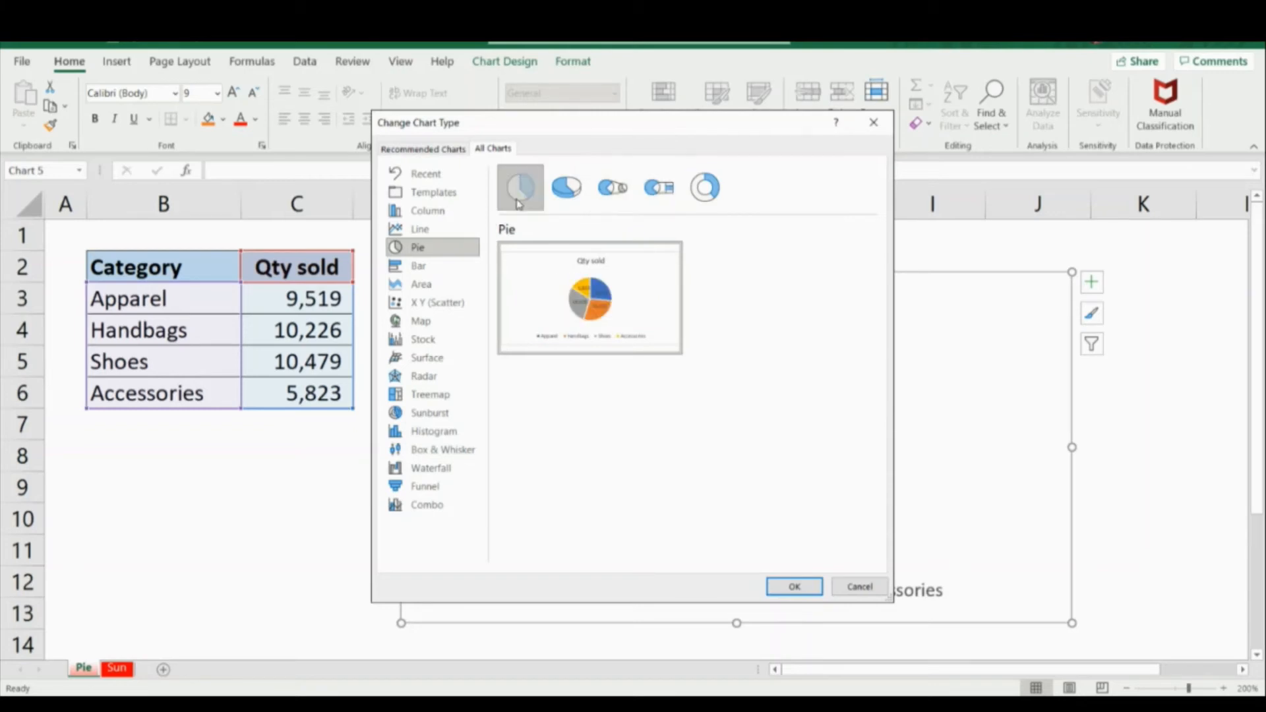
pyautogui.click(794, 586)
pyautogui.click(1152, 426)
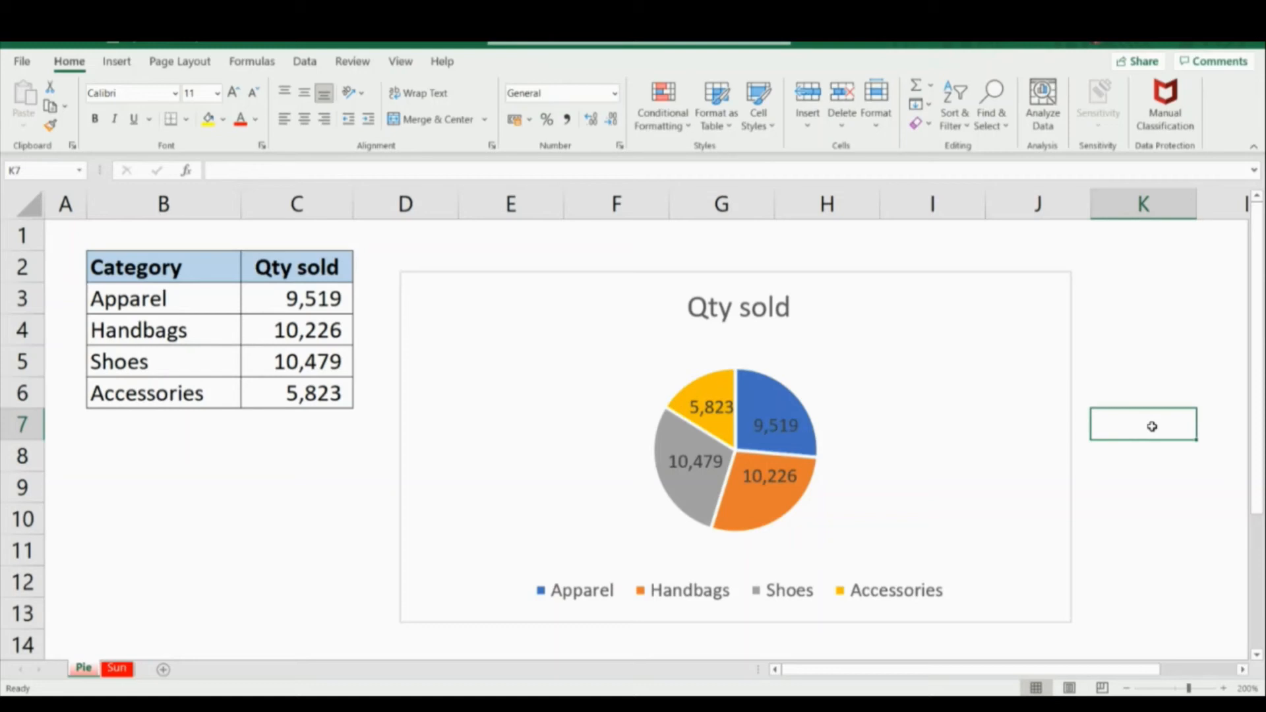
# Step: Switch to the Sun sheet and examine which rows belong to each marketing manager in B3:E14
pyautogui.click(182, 437)
pyautogui.click(290, 431)
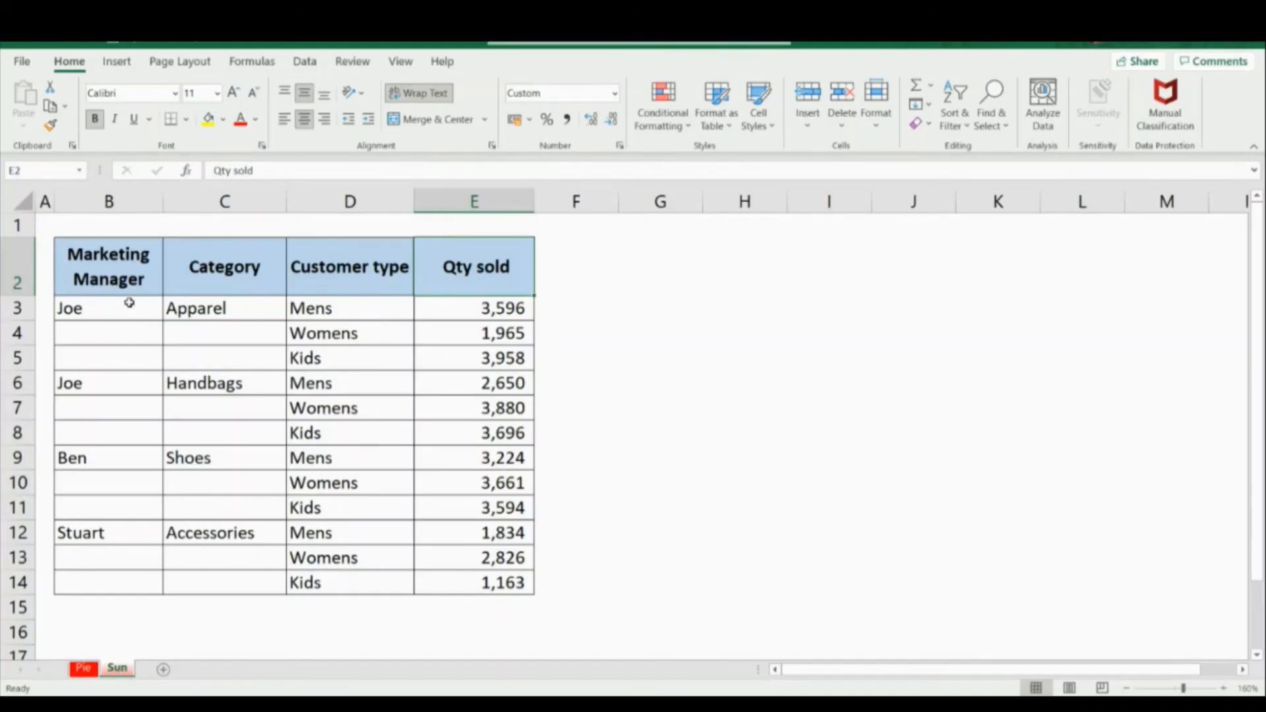
pyautogui.click(109, 284)
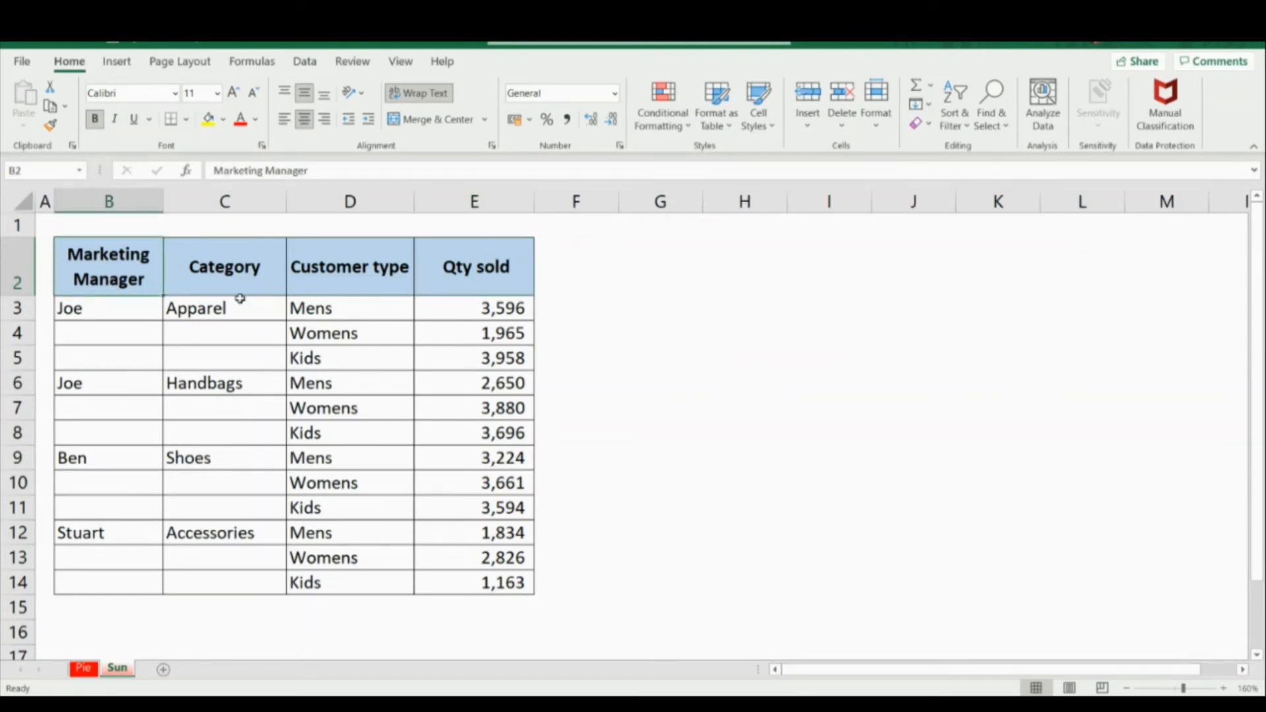
pyautogui.click(111, 354)
pyautogui.click(97, 270)
pyautogui.moveTo(82, 308); pyautogui.dragTo(442, 433)
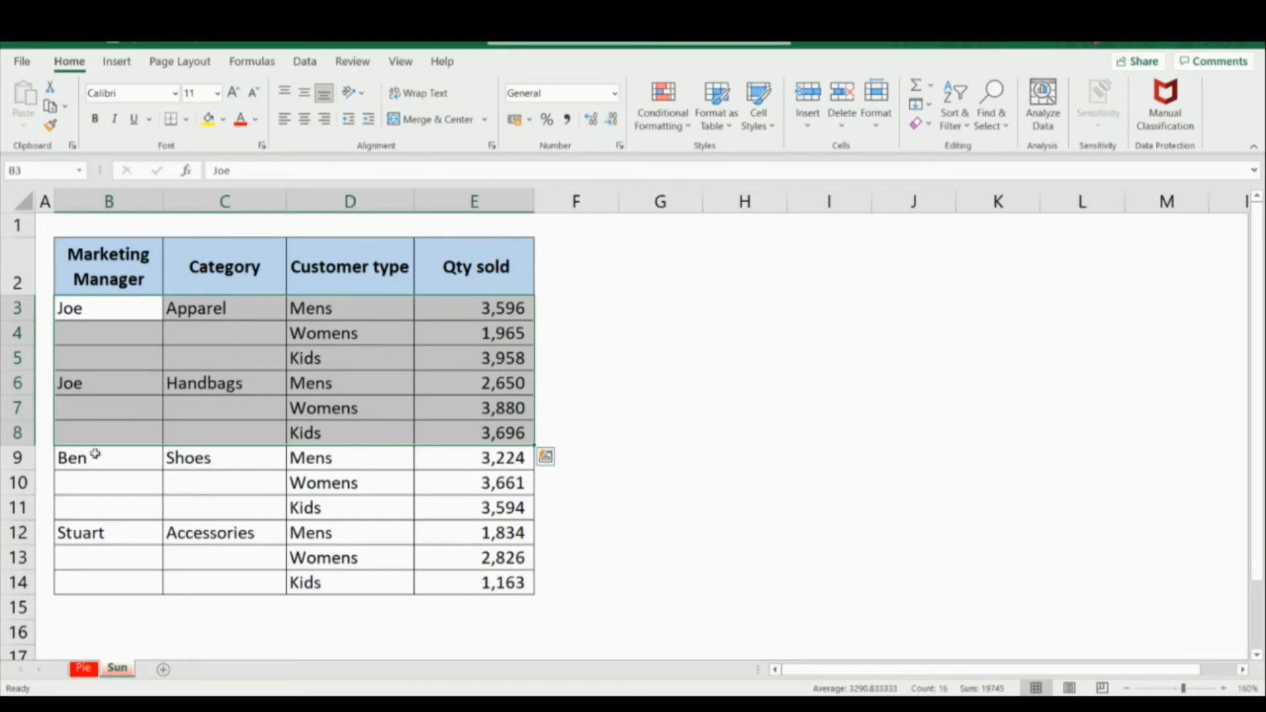
pyautogui.moveTo(93, 460); pyautogui.dragTo(462, 512)
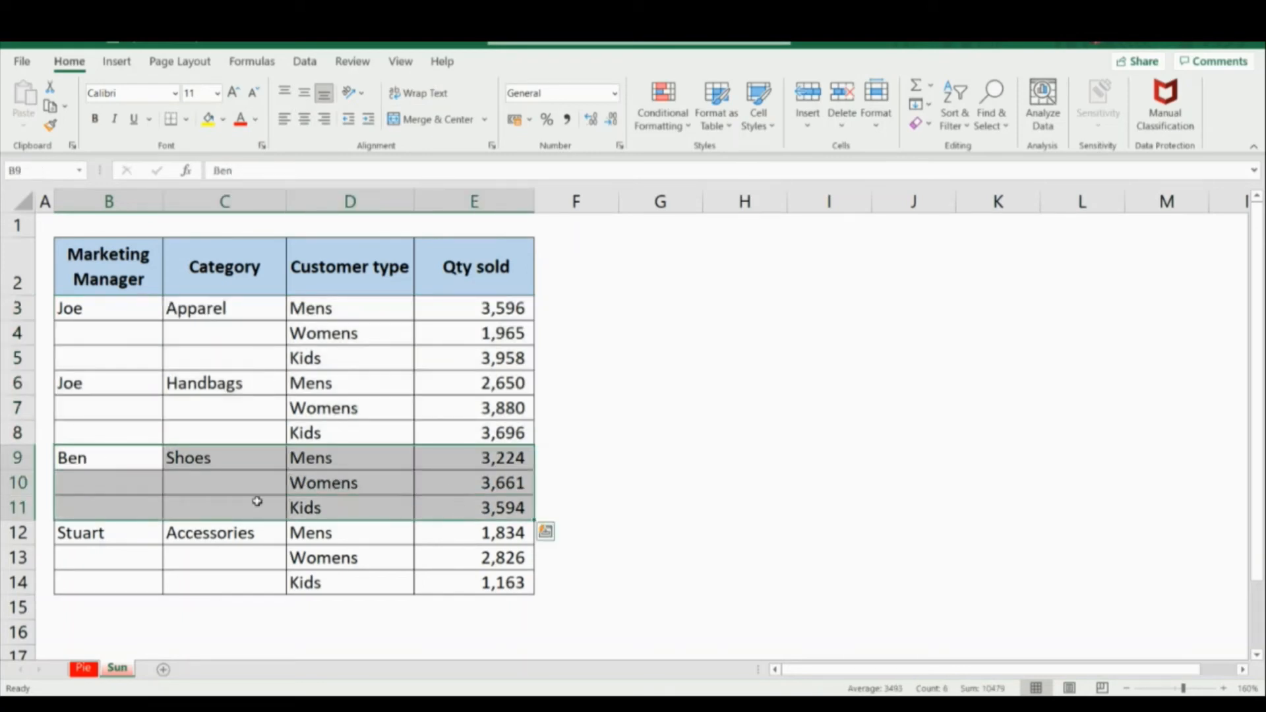
pyautogui.moveTo(117, 532); pyautogui.dragTo(485, 578)
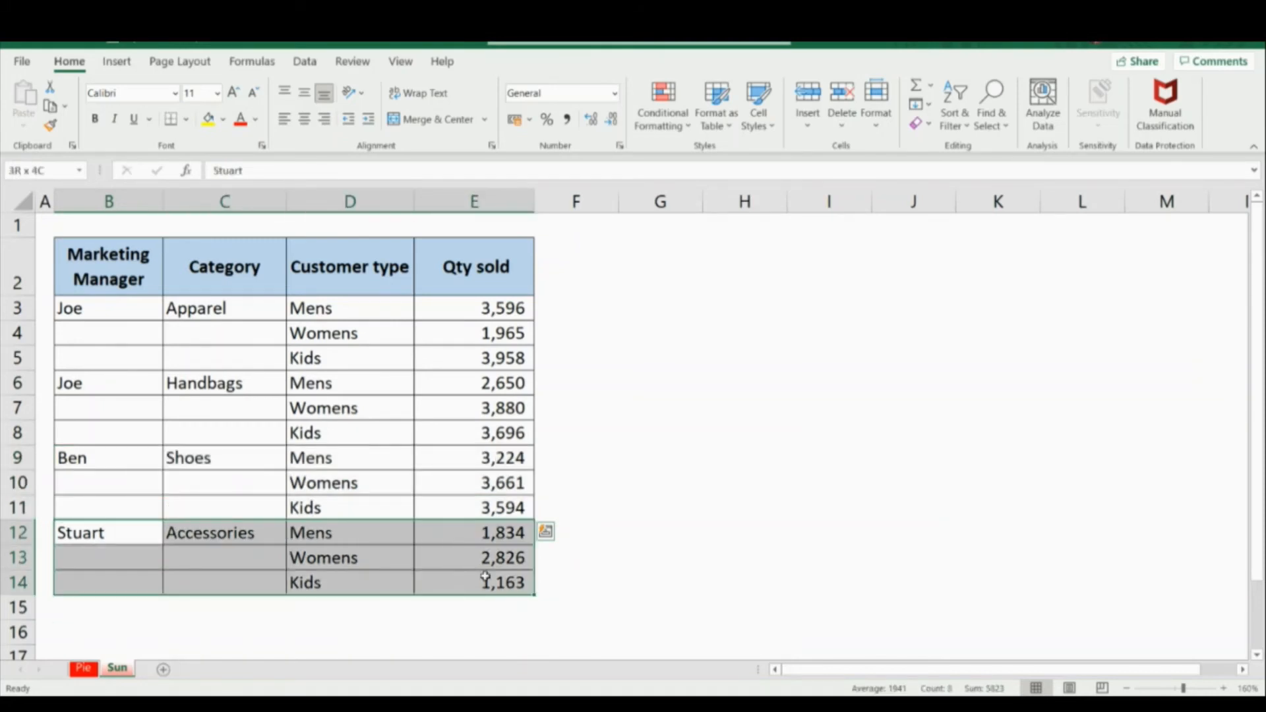
pyautogui.click(580, 260)
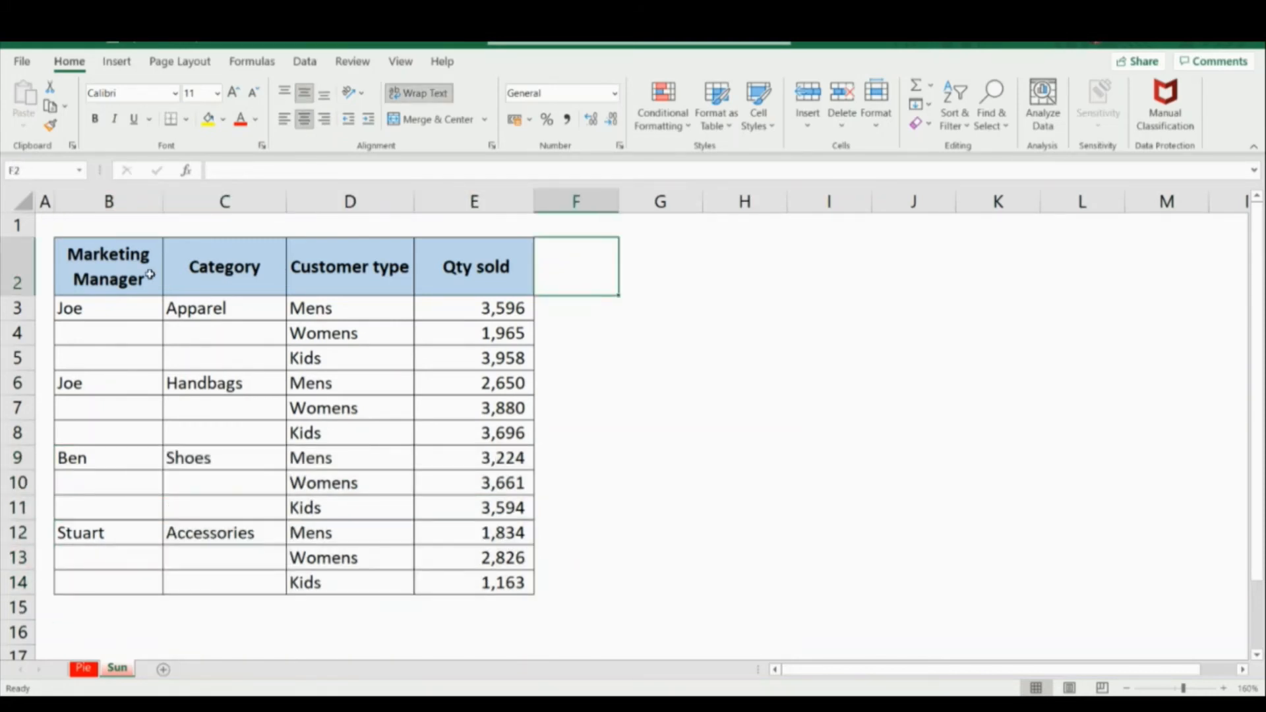
# Step: Examine the Category, Customer type and Qty sold columns of the Sun sheet's table
pyautogui.click(227, 249)
pyautogui.click(238, 196)
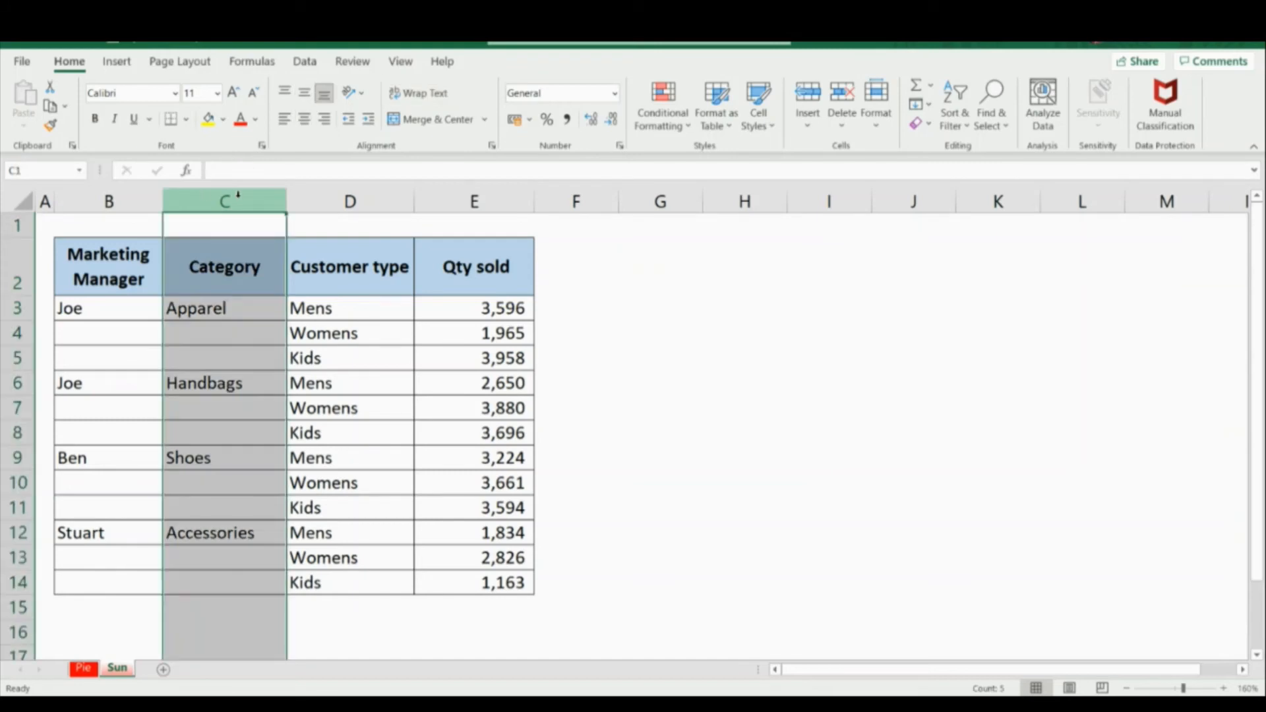
pyautogui.moveTo(238, 195); pyautogui.dragTo(336, 202)
pyautogui.click(325, 196)
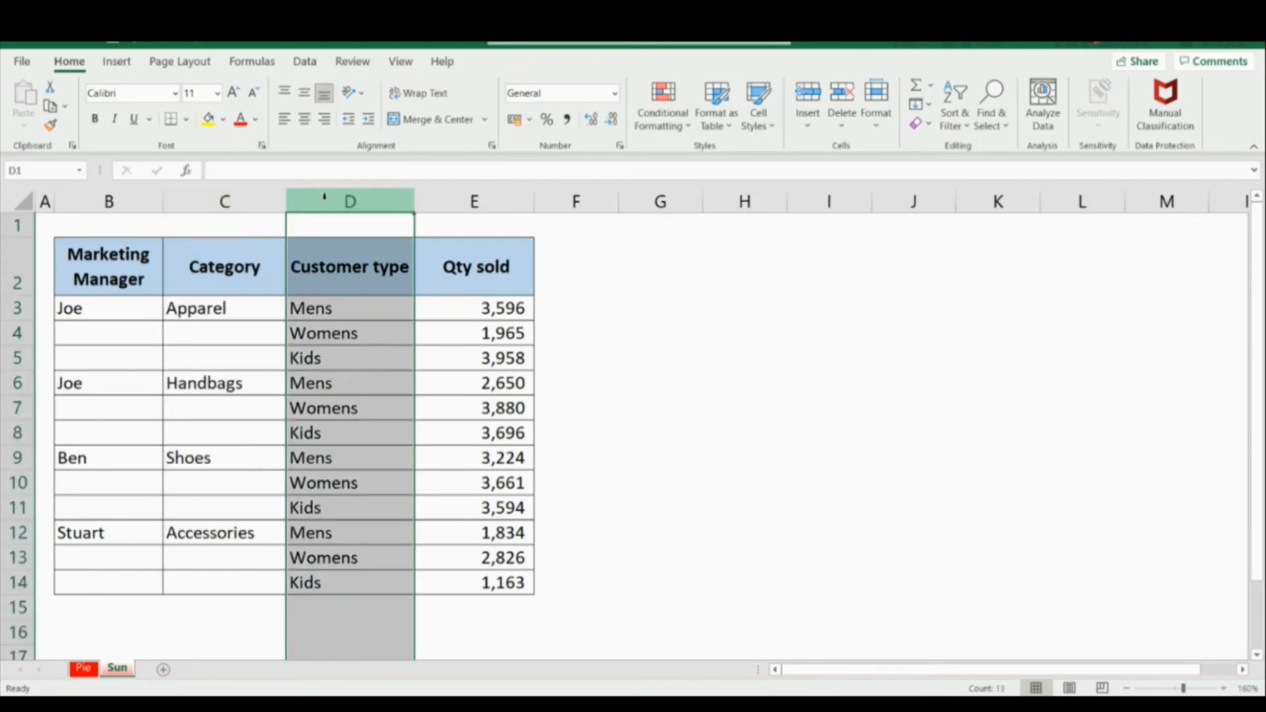
pyautogui.moveTo(330, 307); pyautogui.dragTo(336, 360)
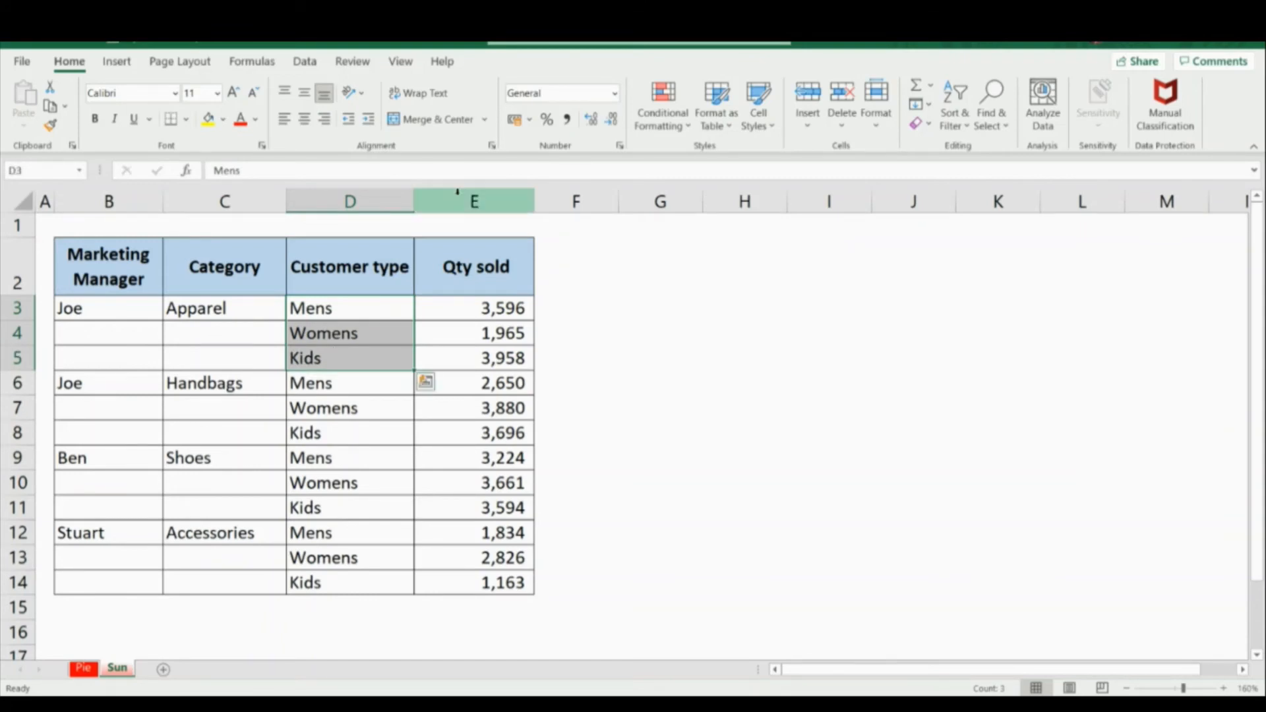
pyautogui.click(472, 201)
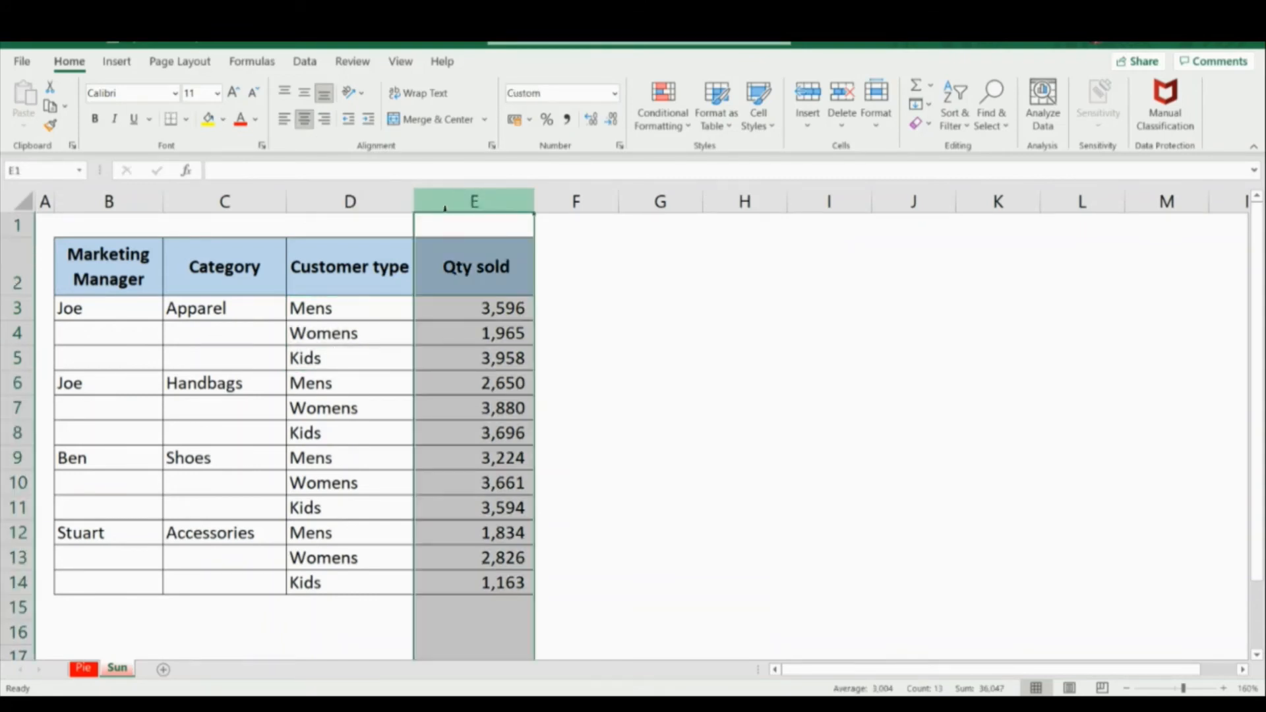
pyautogui.click(603, 365)
pyautogui.click(612, 280)
pyautogui.click(680, 248)
pyautogui.click(572, 260)
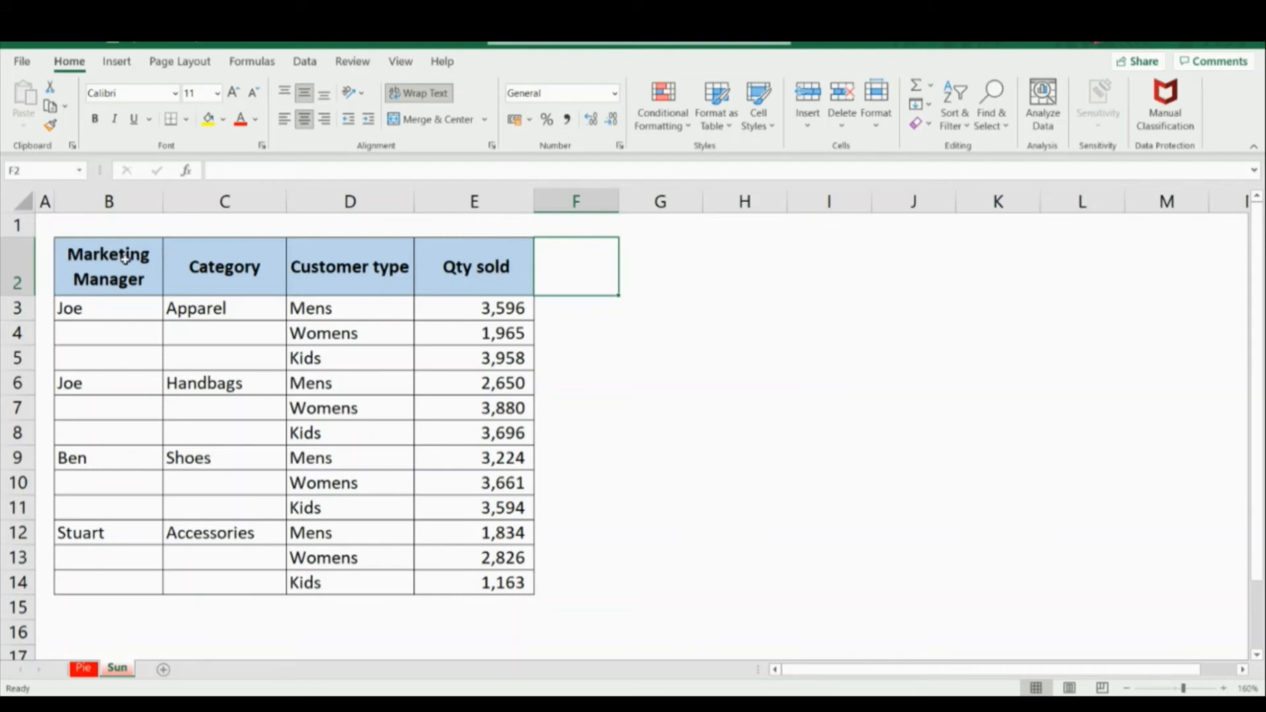
# Step: Insert a Sunburst chart from the data in B2:E14 and place it beside the table
pyautogui.moveTo(124, 258); pyautogui.dragTo(473, 579)
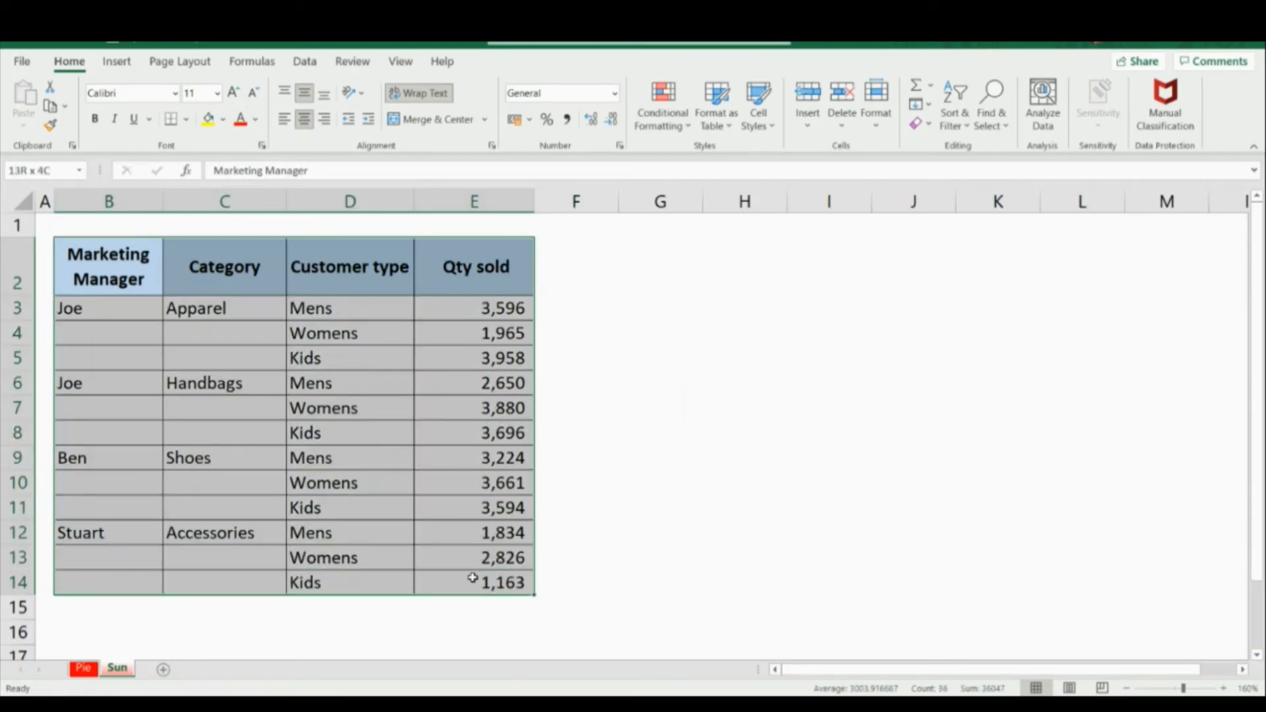
pyautogui.click(116, 66)
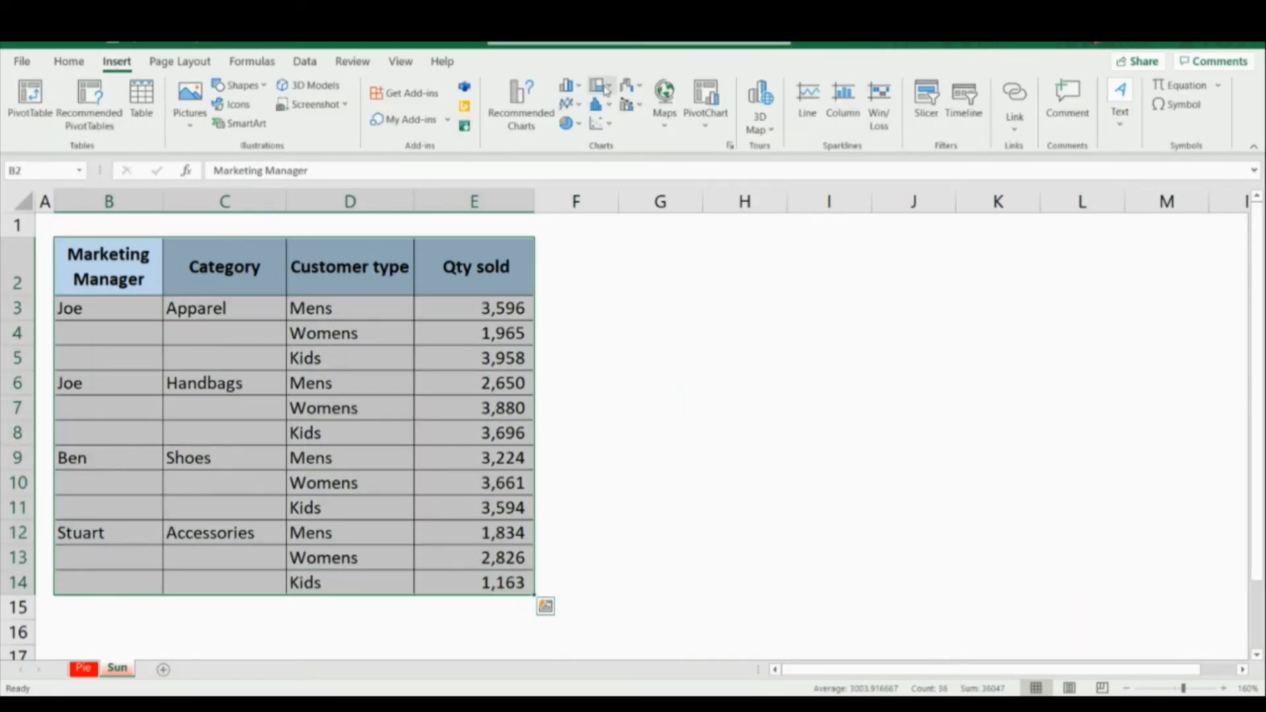
pyautogui.click(611, 89)
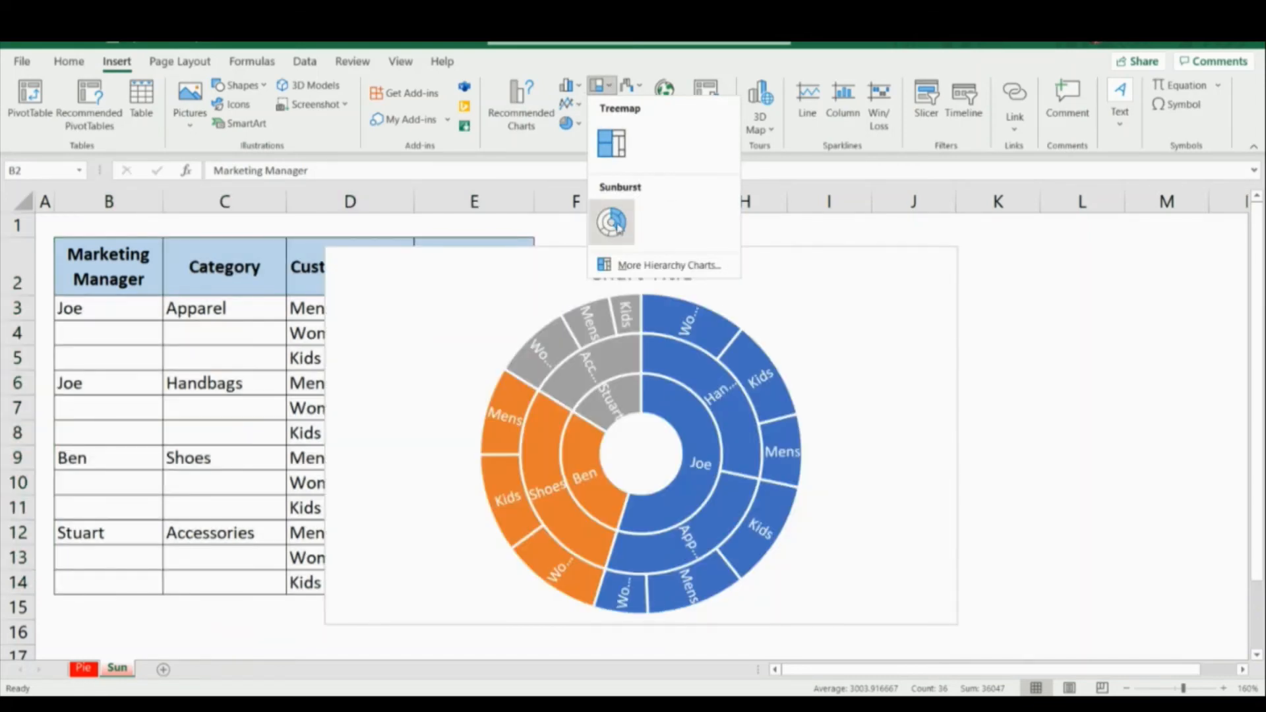
pyautogui.click(611, 222)
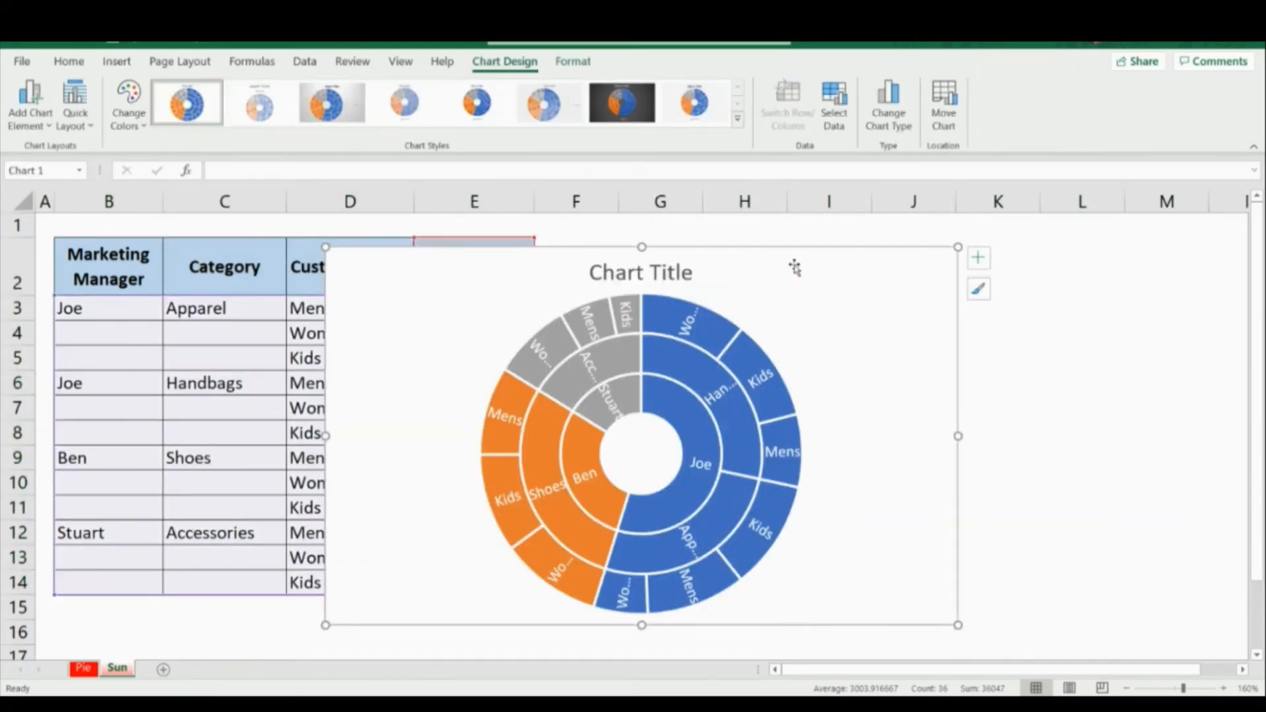
pyautogui.moveTo(782, 257); pyautogui.dragTo(1016, 236)
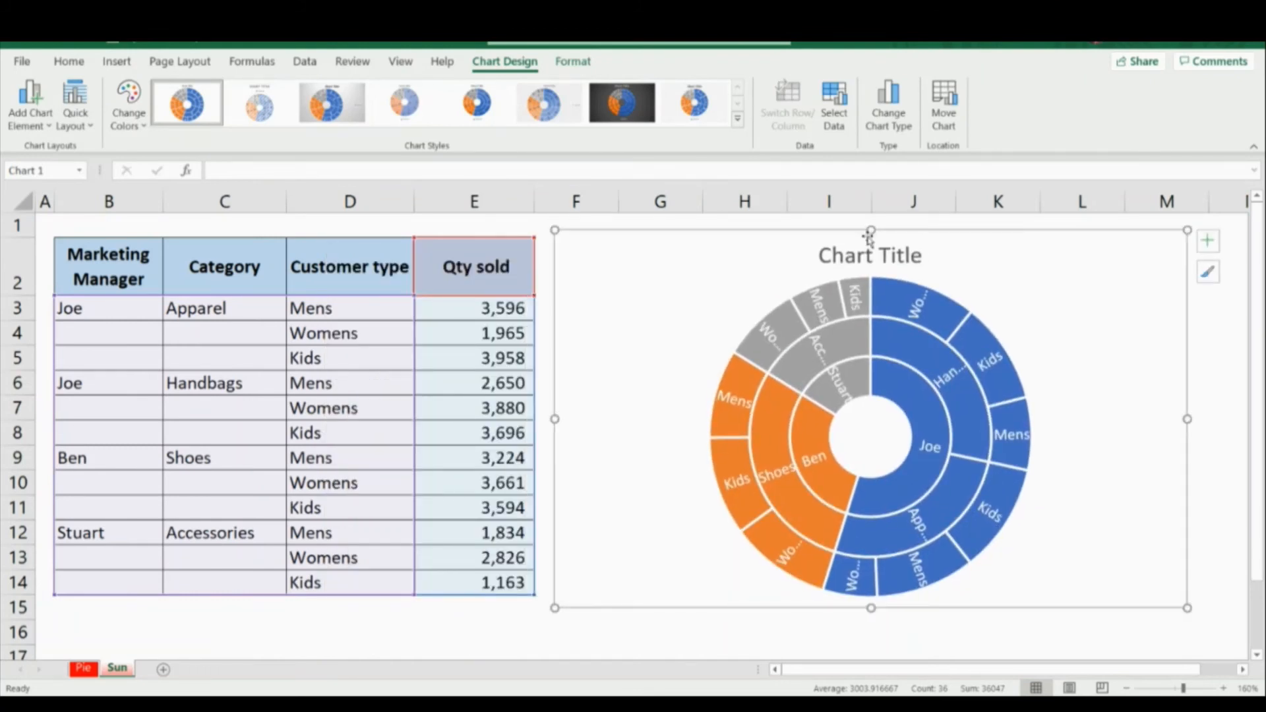
pyautogui.click(843, 245)
pyautogui.click(842, 240)
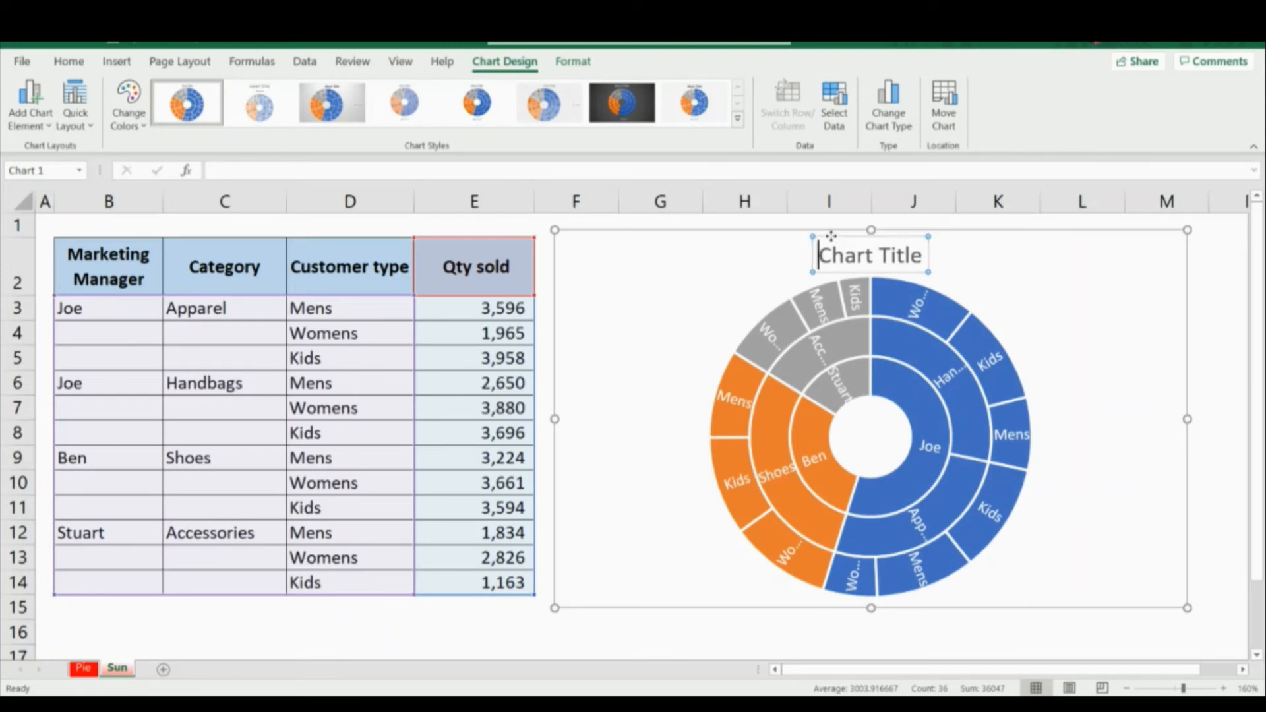
pyautogui.press('Delete')
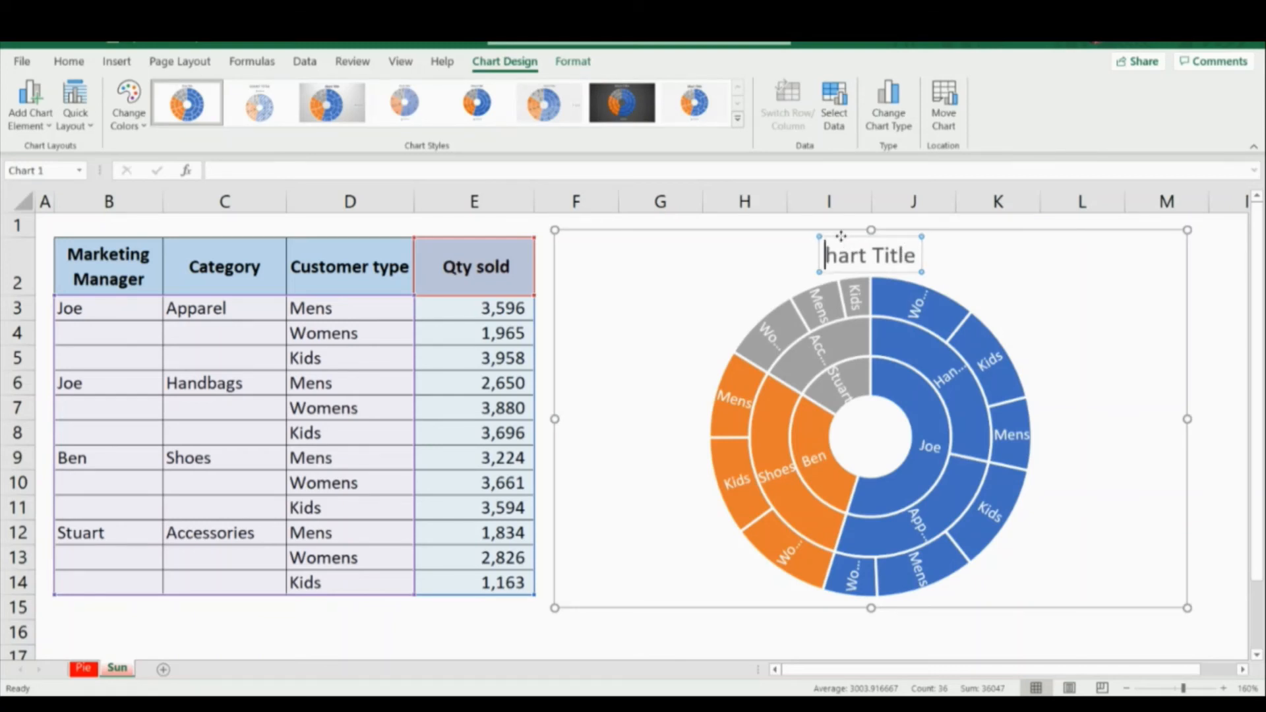
pyautogui.press('Delete')
pyautogui.press('Right')
pyautogui.press('Right')
pyautogui.press('Right')
pyautogui.press('Right')
pyautogui.press('Right')
pyautogui.press('Right')
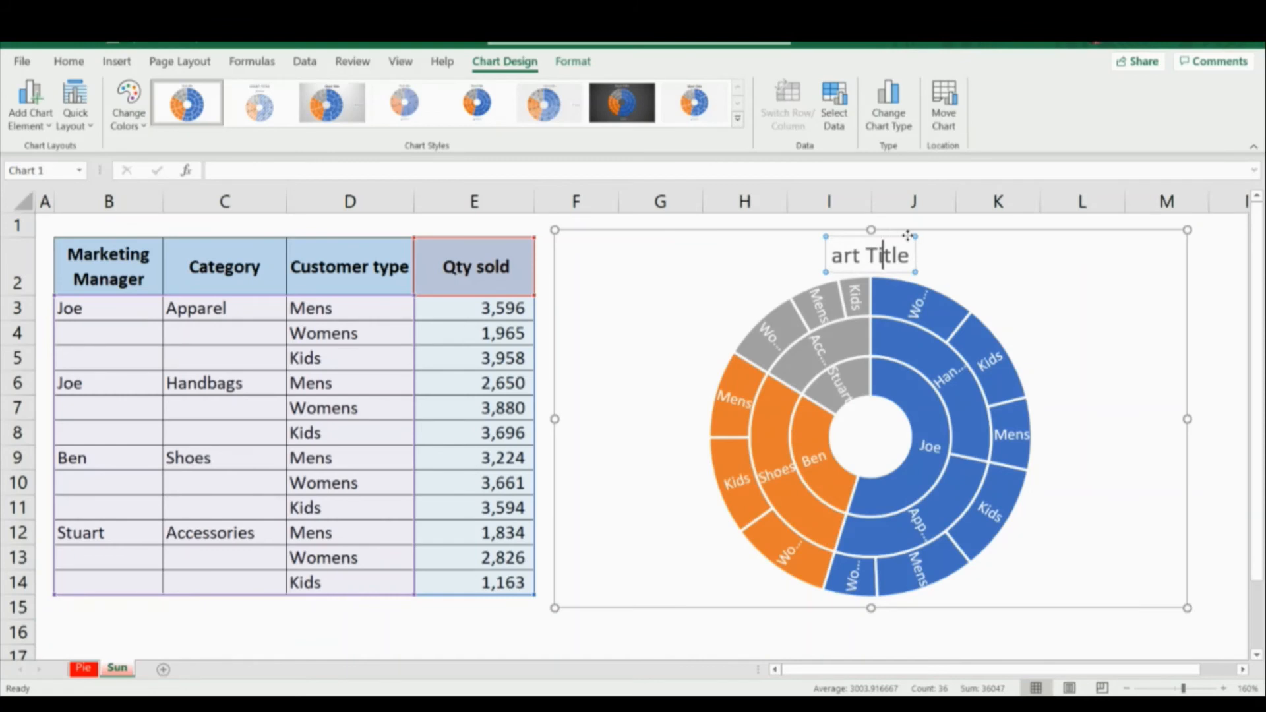
# Step: Remove the title from the Sunburst chart and enlarge the chart so that it extends over column E
pyautogui.click(1142, 238)
pyautogui.click(1208, 241)
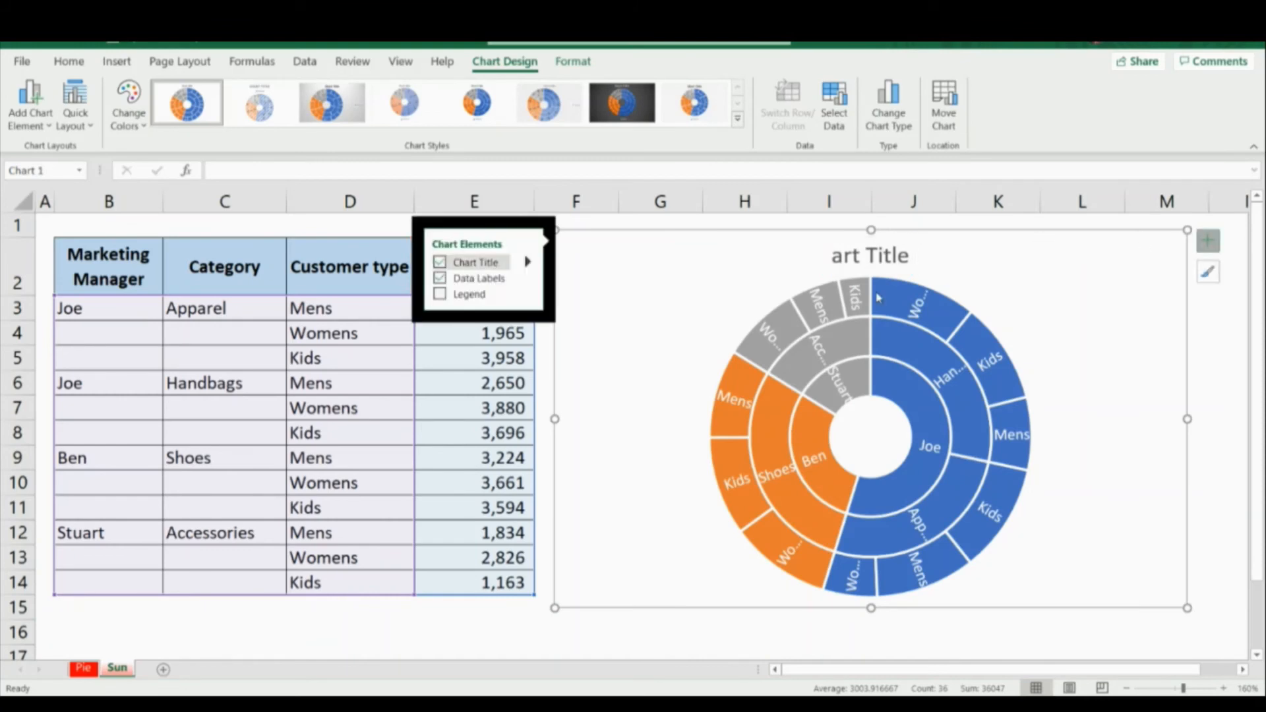
pyautogui.click(440, 262)
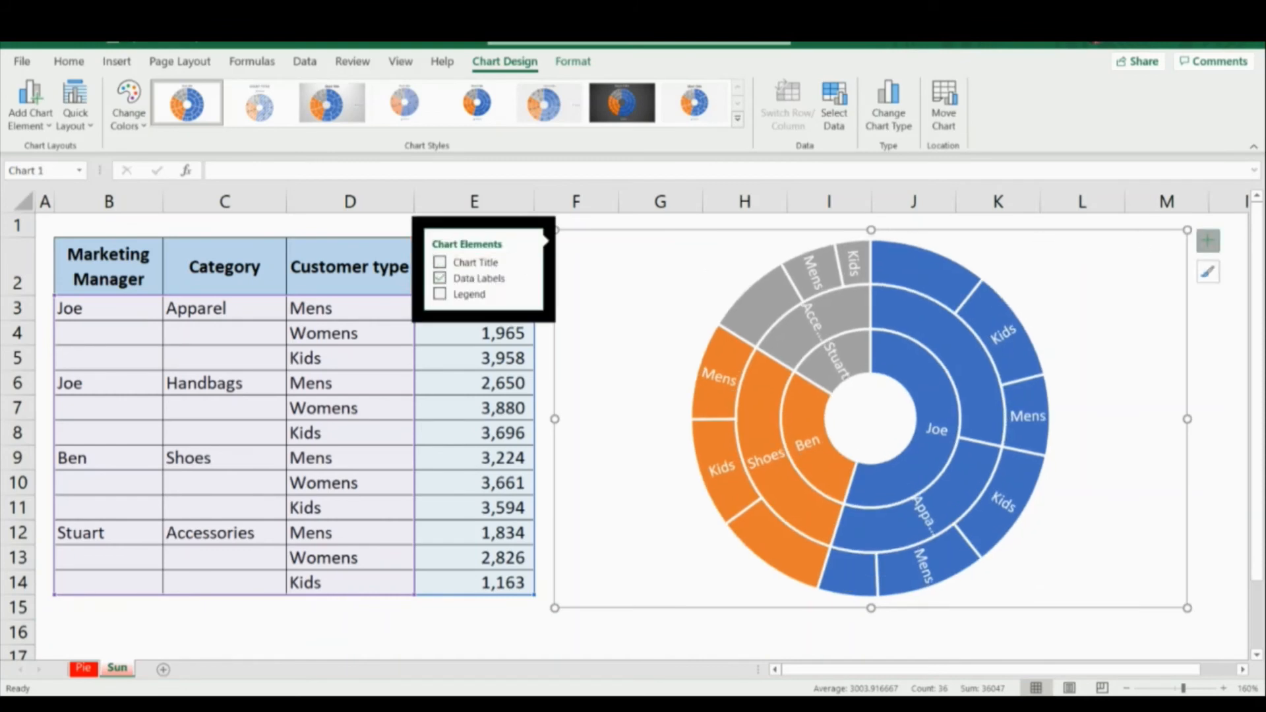
pyautogui.click(834, 652)
pyautogui.click(925, 323)
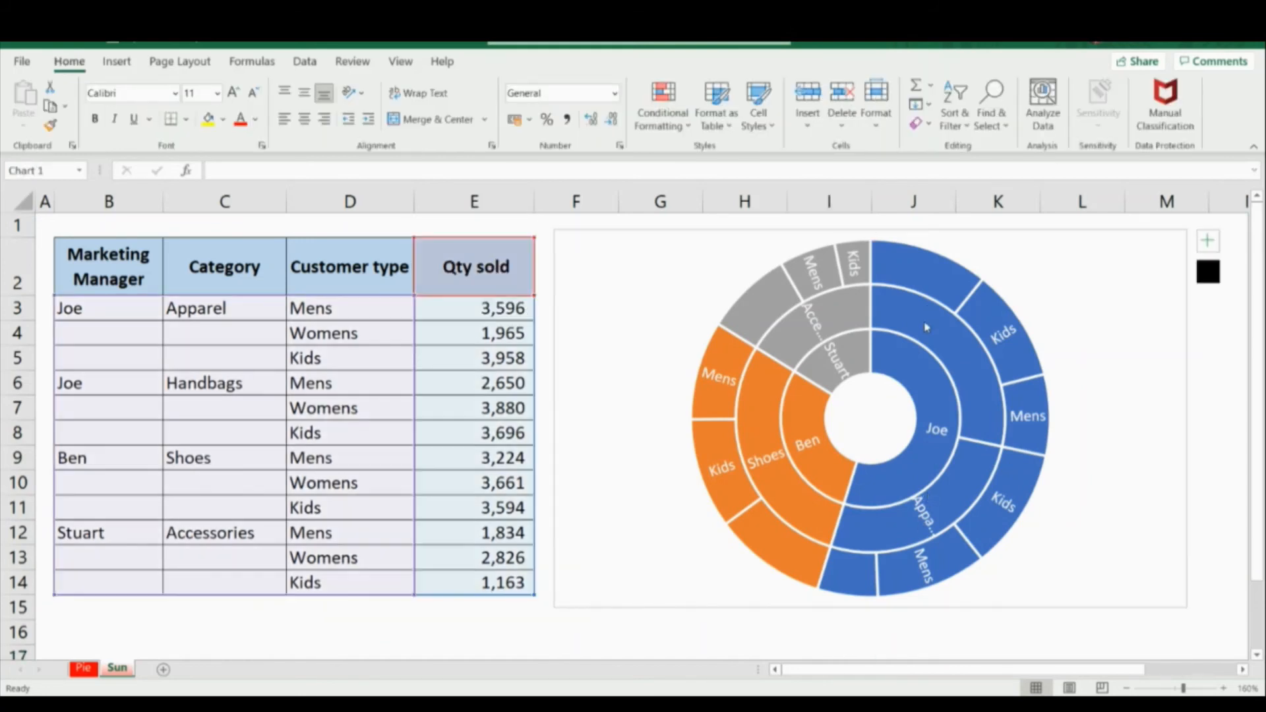
pyautogui.click(900, 630)
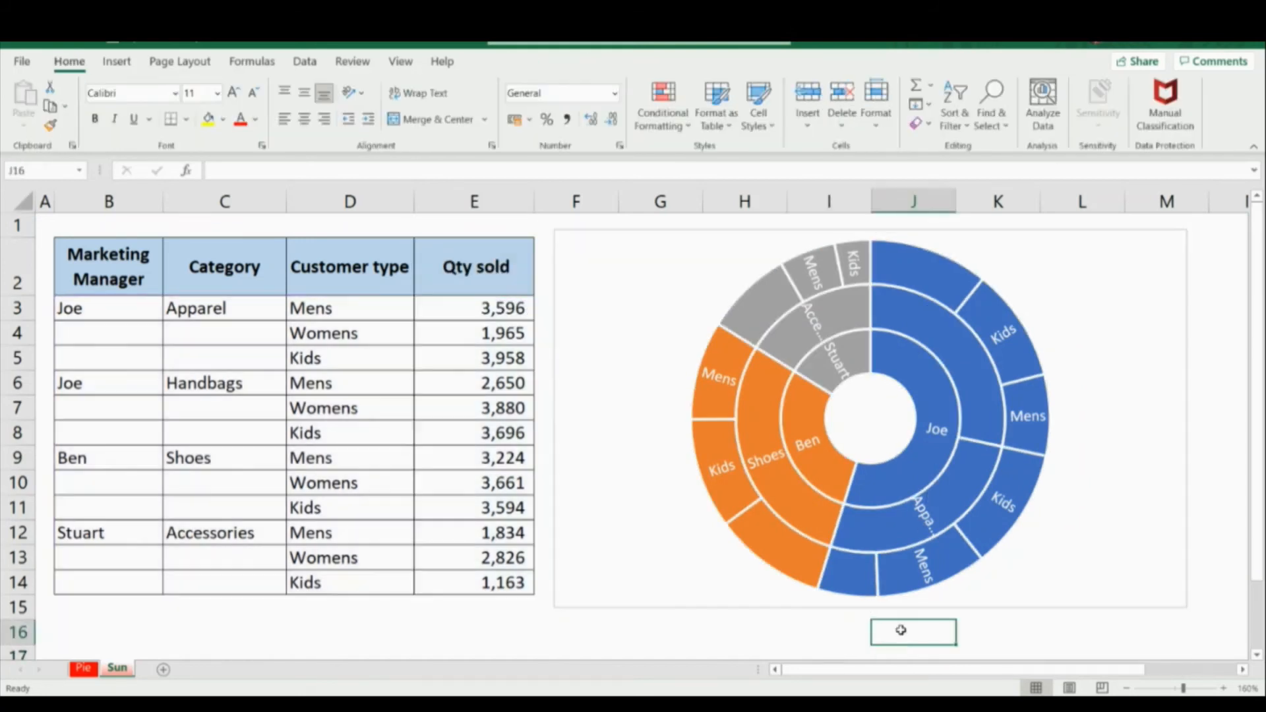
pyautogui.click(574, 602)
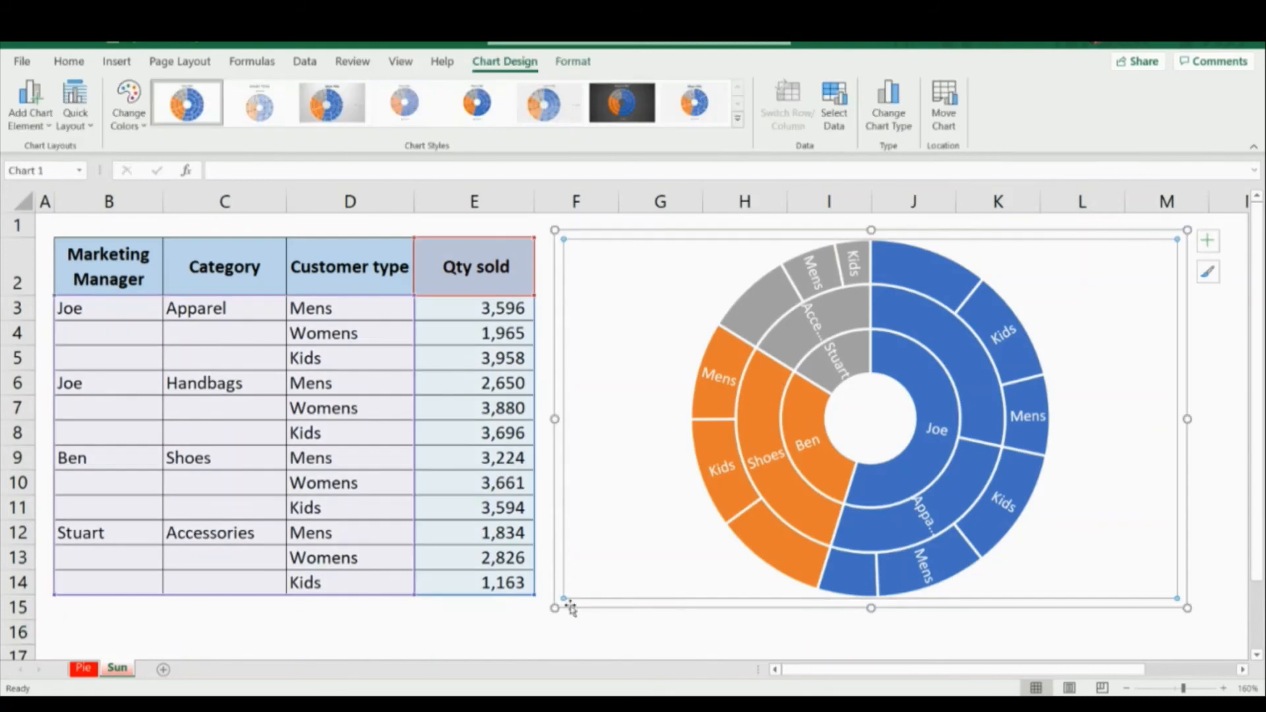
pyautogui.moveTo(556, 608); pyautogui.dragTo(401, 623)
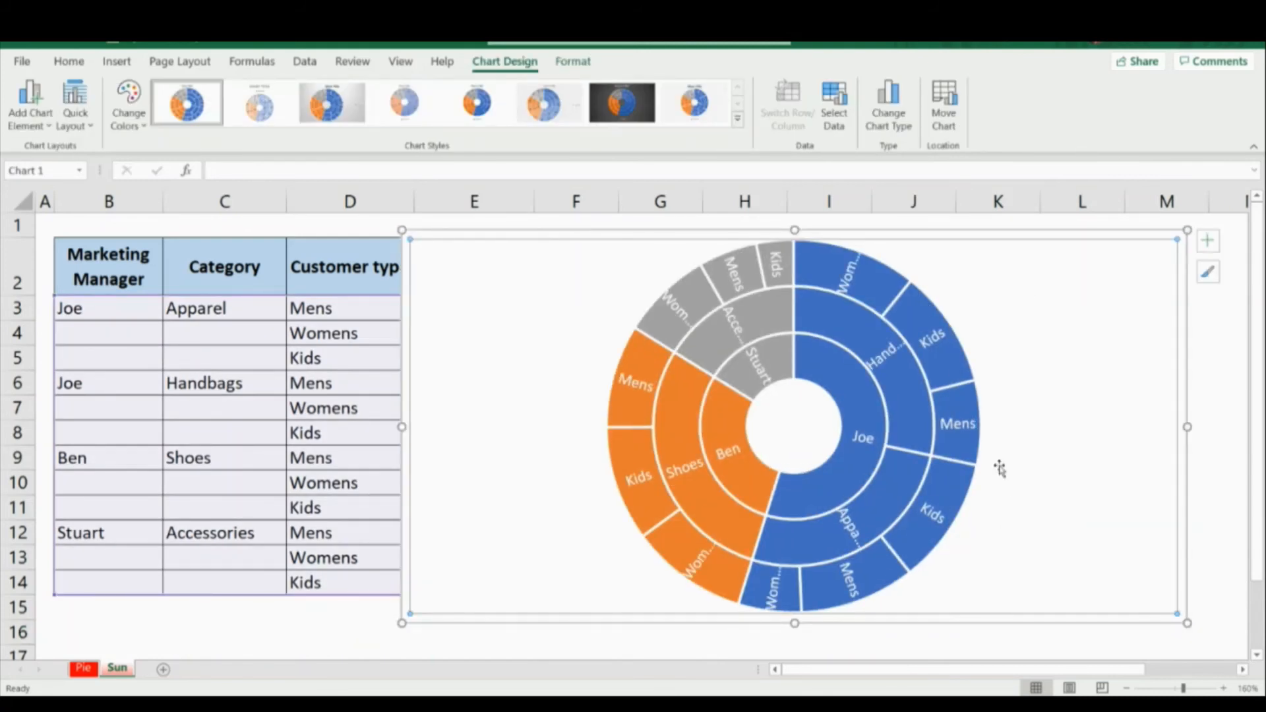
# Step: Highlight each marketing manager's branch of the Sunburst chart in turn to examine its categories and customer types
pyautogui.click(817, 364)
pyautogui.click(828, 379)
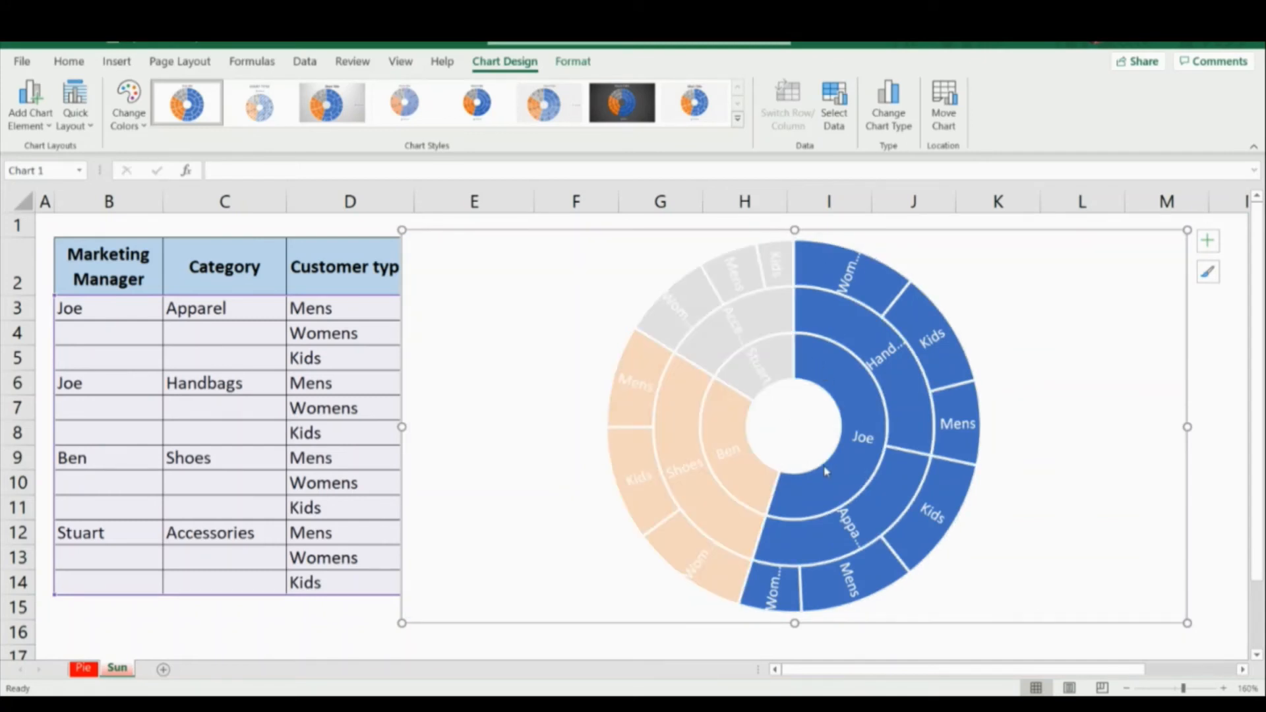
pyautogui.click(775, 361)
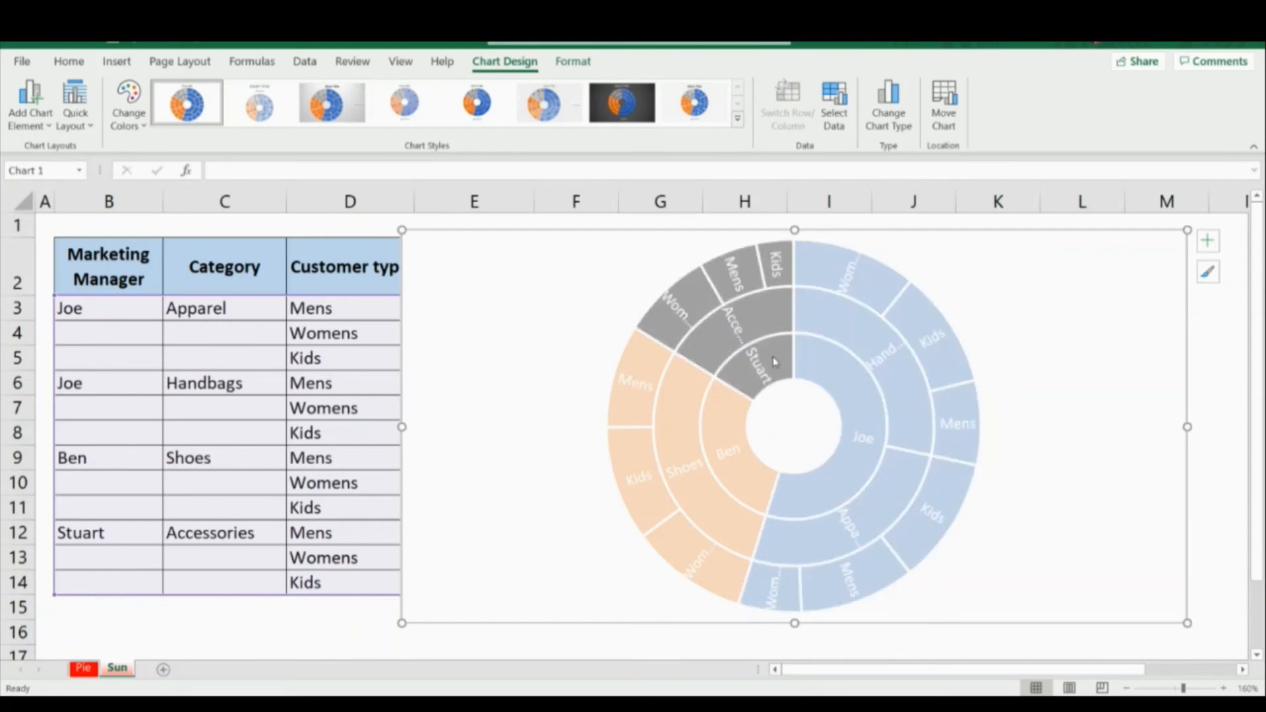
pyautogui.click(731, 432)
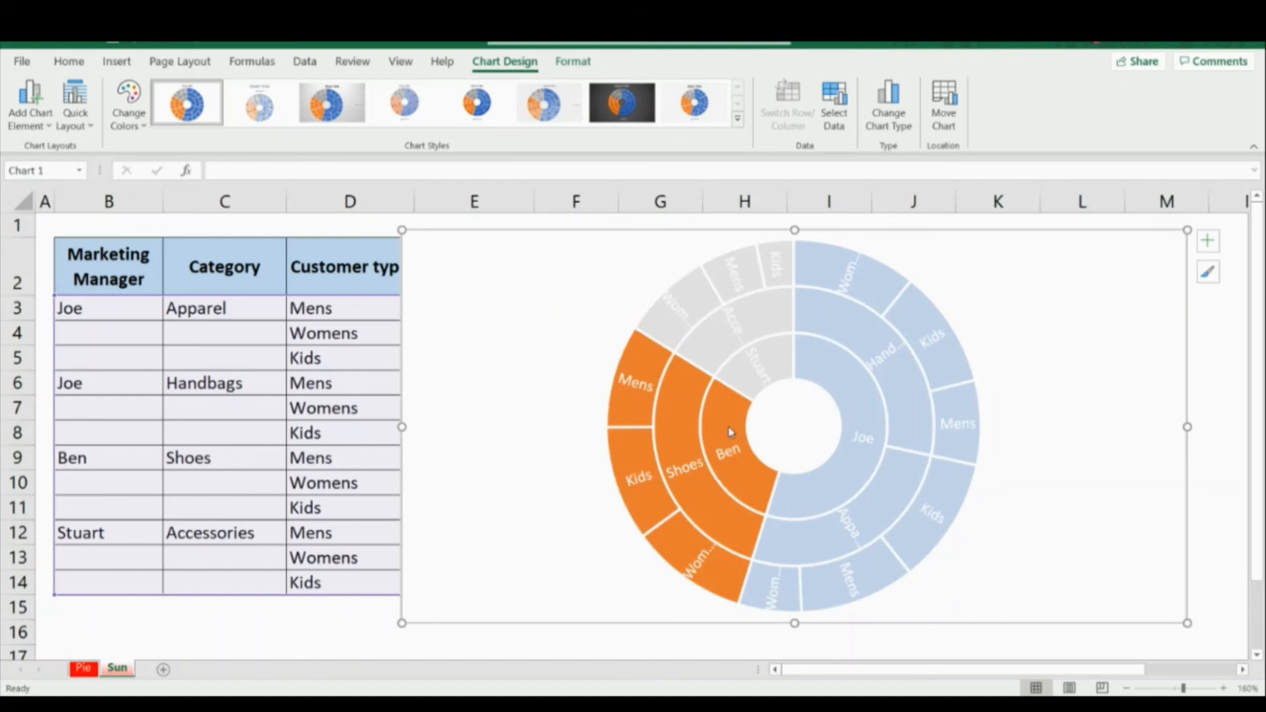
pyautogui.click(1108, 345)
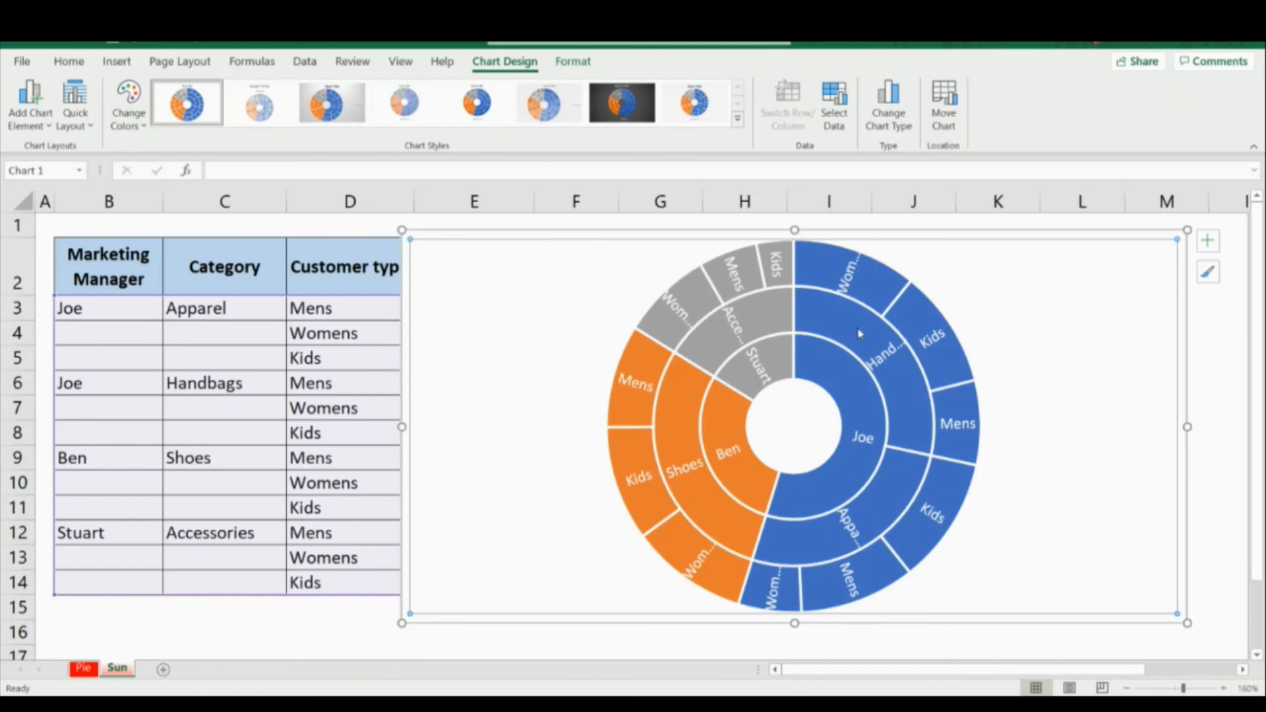
# Step: Add the value to the Sunburst chart's data labels alongside the category name
pyautogui.click(888, 361)
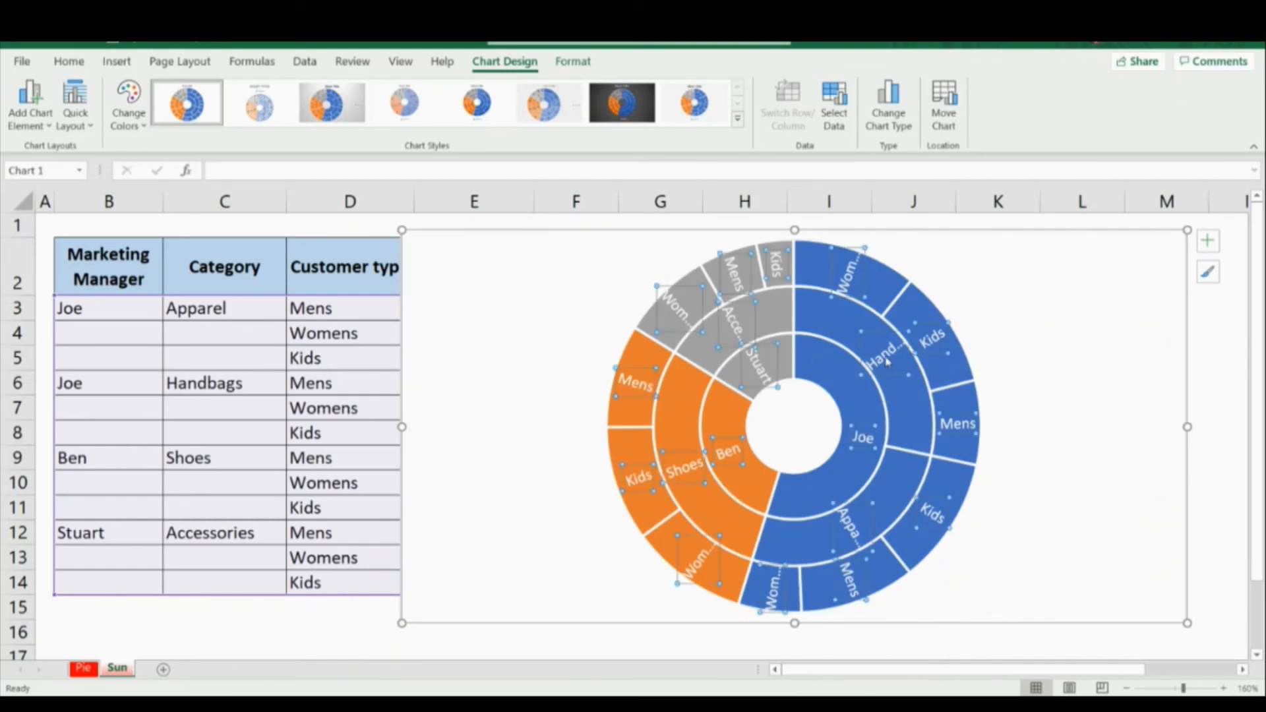
pyautogui.rightClick(888, 361)
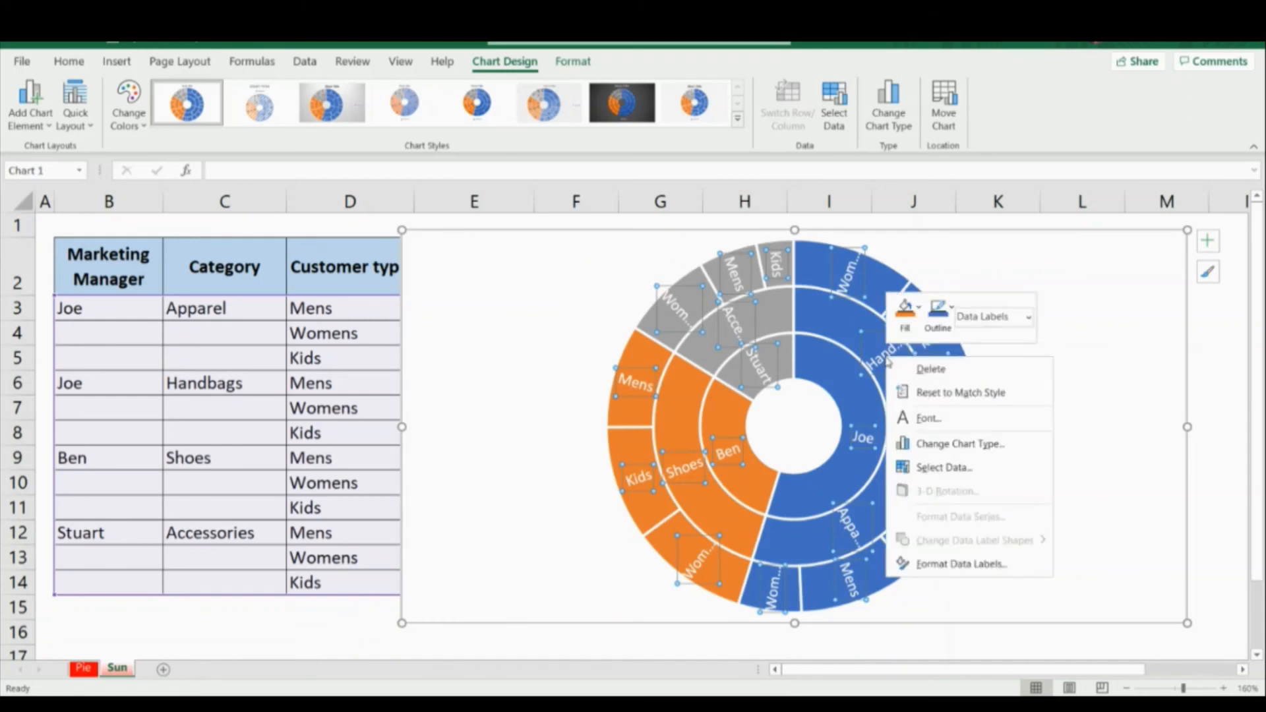
pyautogui.click(951, 563)
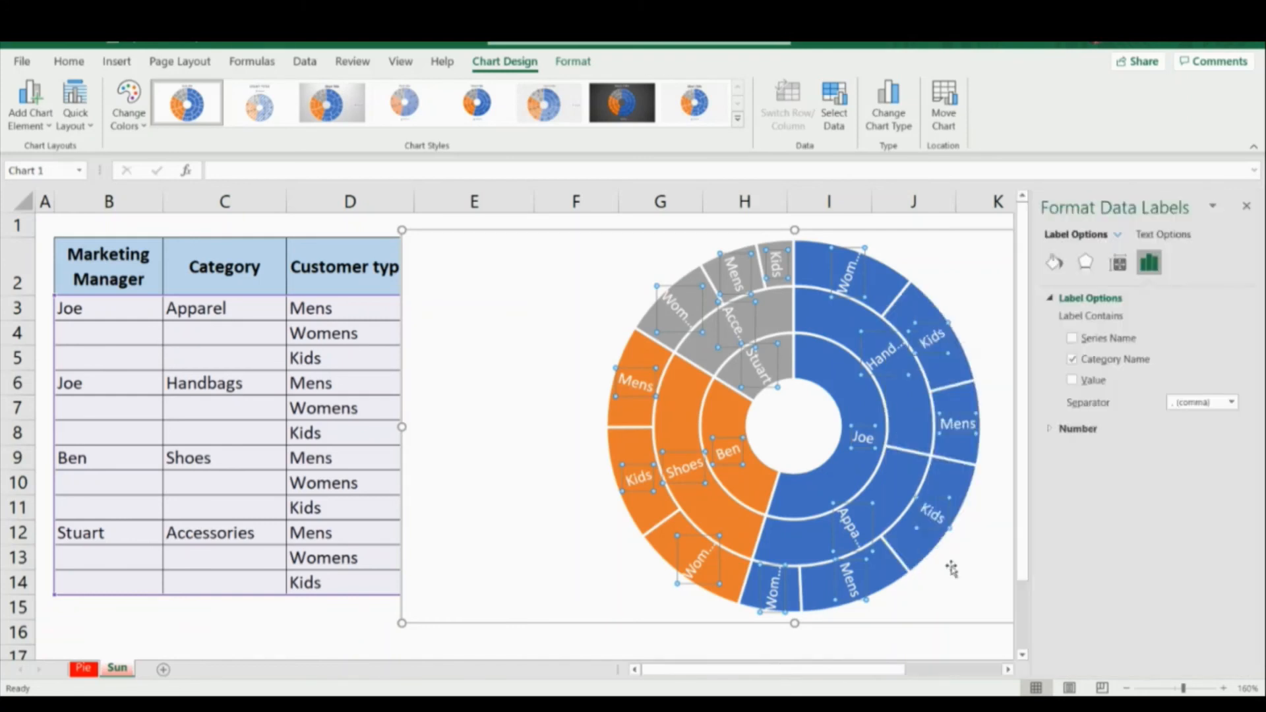
pyautogui.click(1073, 380)
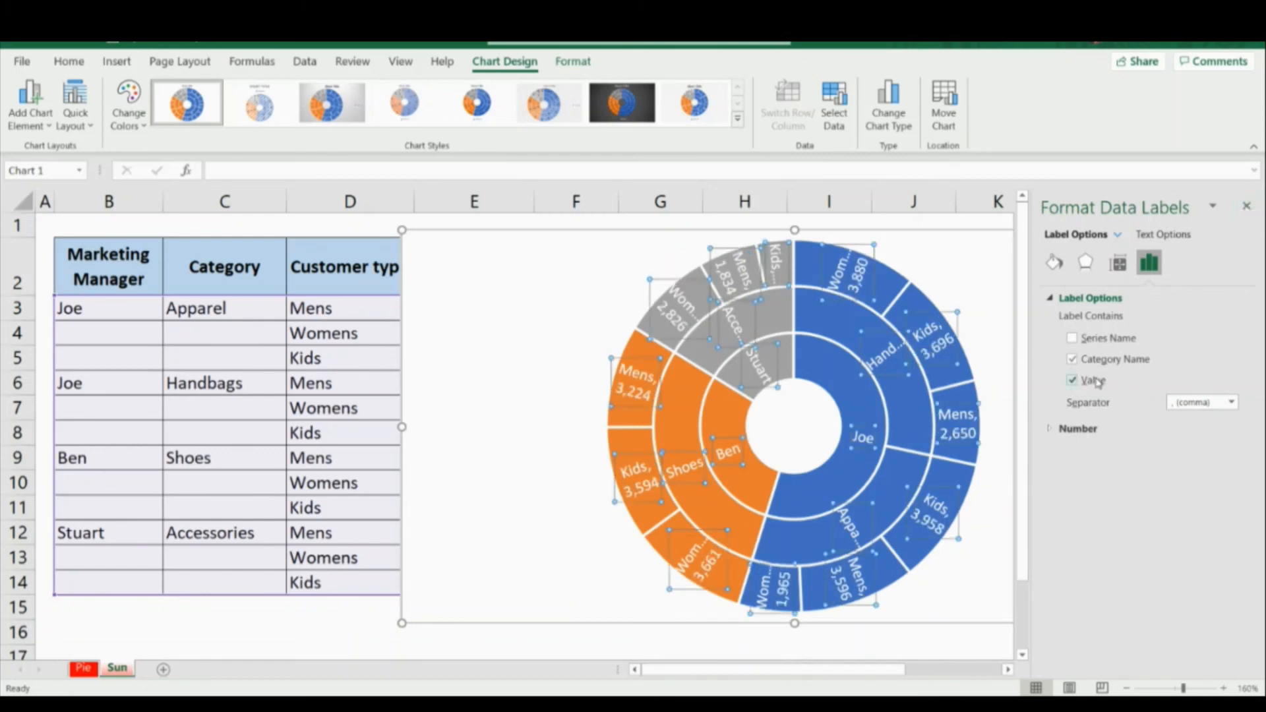
# Step: Try the semicolon separator in the Sunburst chart's data labels and restore the comma separator
pyautogui.click(1232, 404)
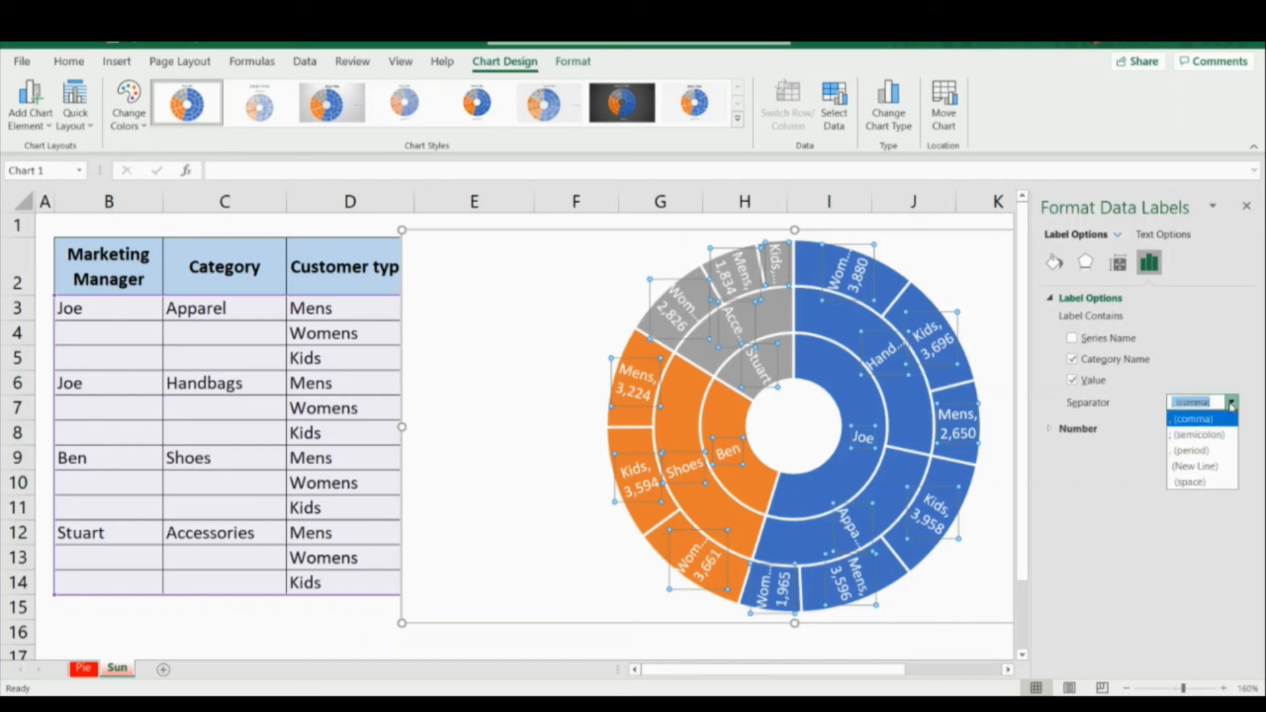
pyautogui.click(1192, 437)
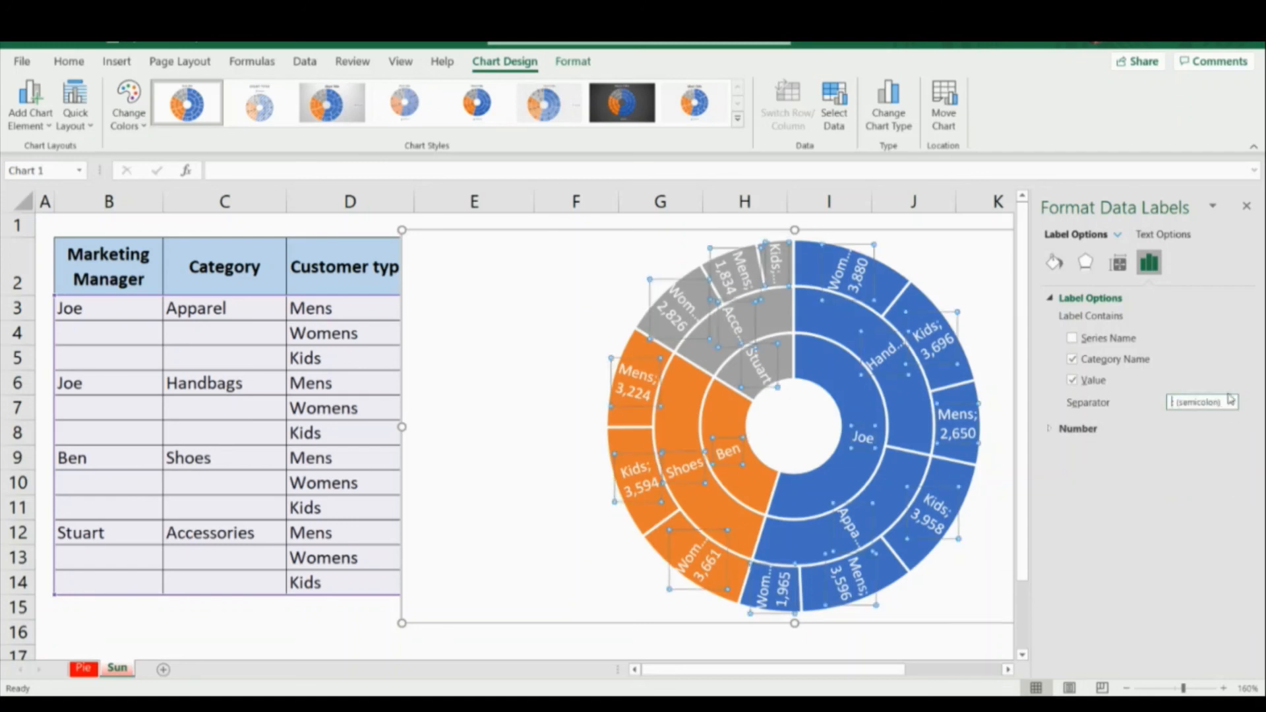
pyautogui.click(1232, 401)
pyautogui.click(1192, 425)
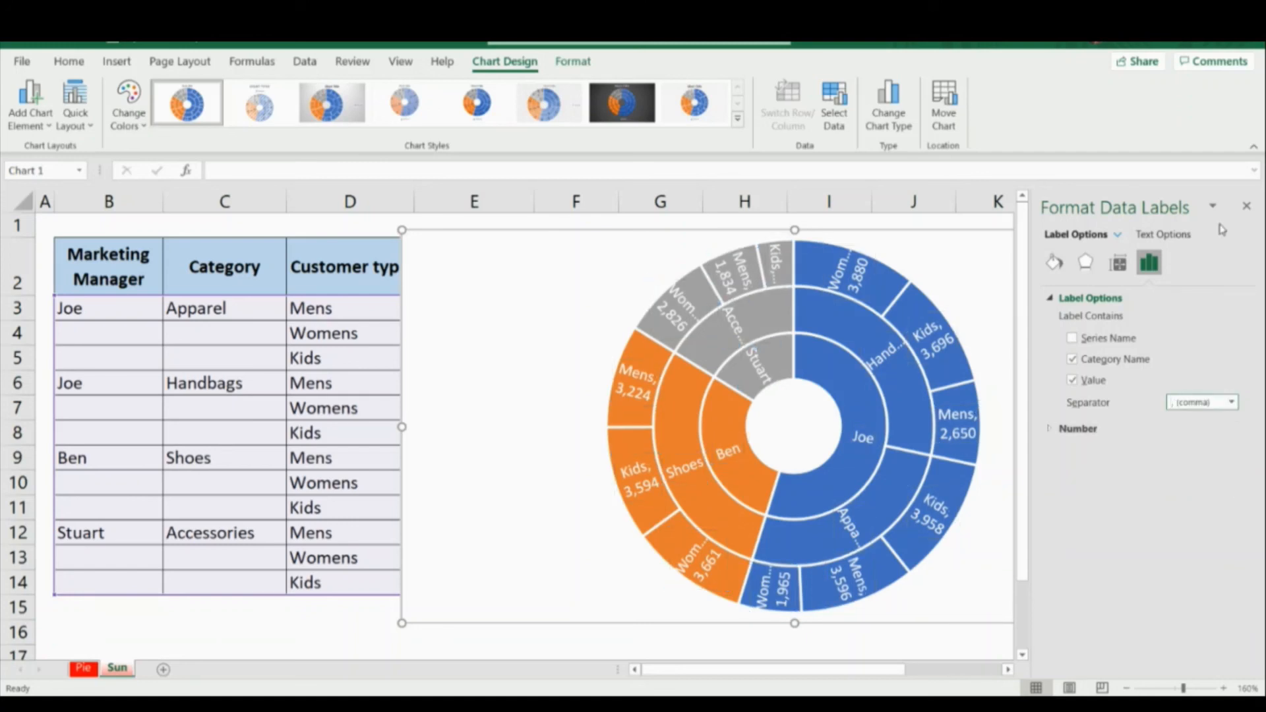
# Step: Close the data label formatting and resize the Sunburst chart to be slightly taller and narrower
pyautogui.click(1248, 207)
pyautogui.click(1223, 332)
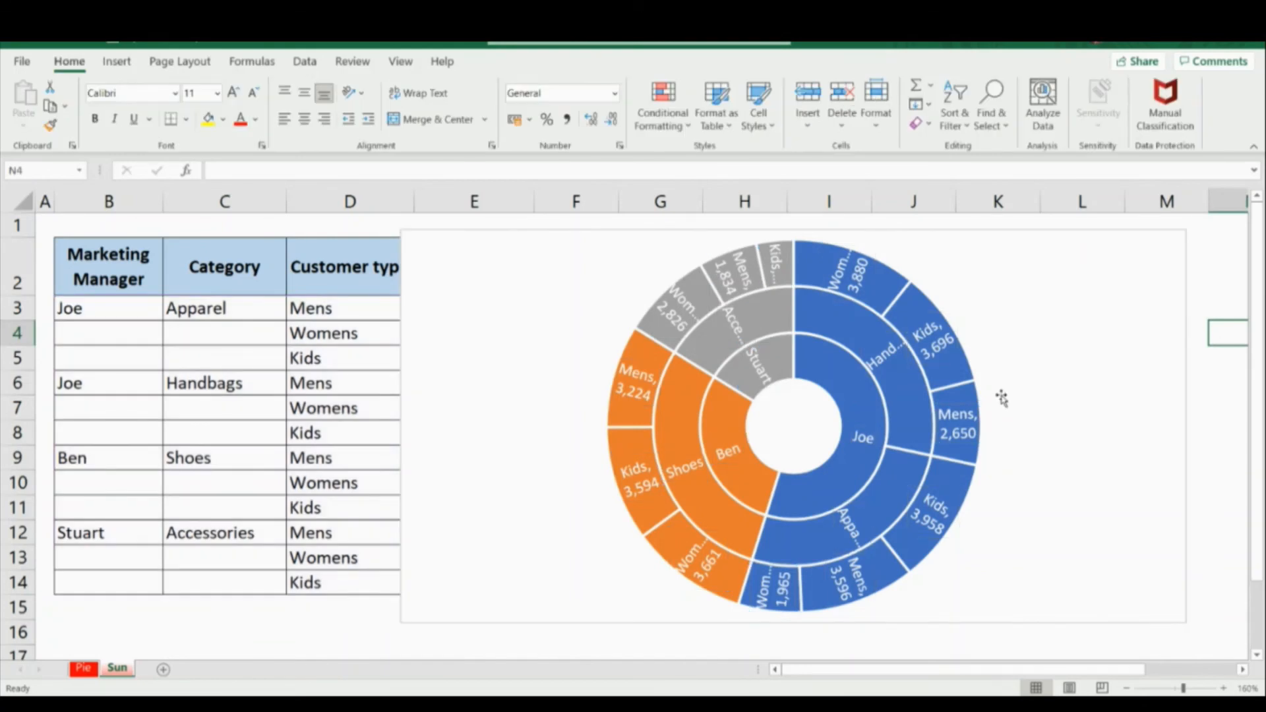
pyautogui.click(1025, 285)
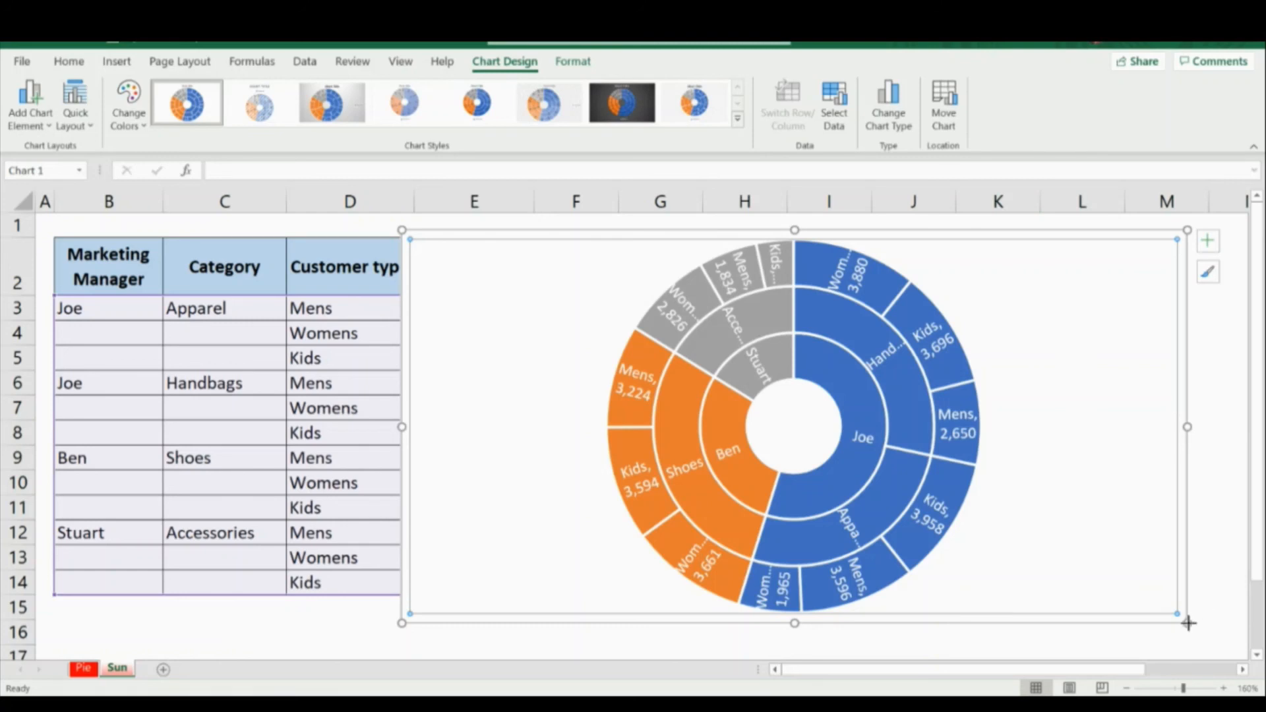
pyautogui.moveTo(1188, 623); pyautogui.dragTo(1179, 639)
pyautogui.click(1217, 505)
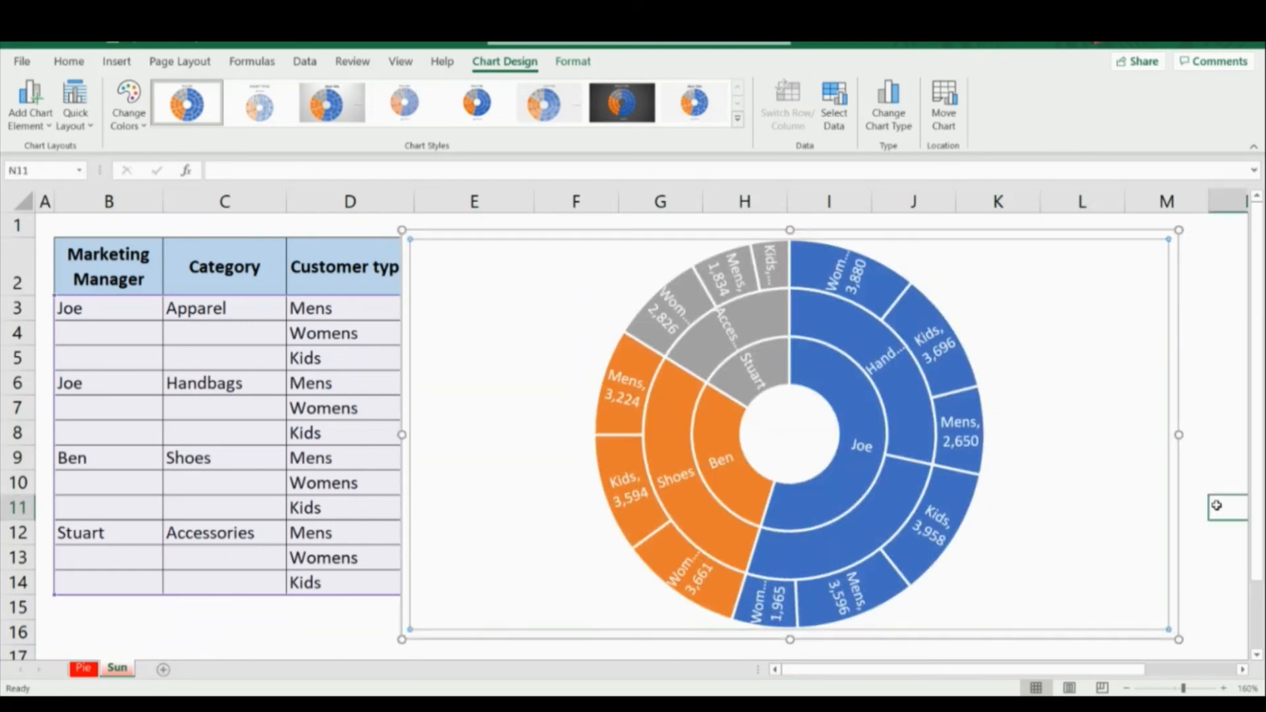